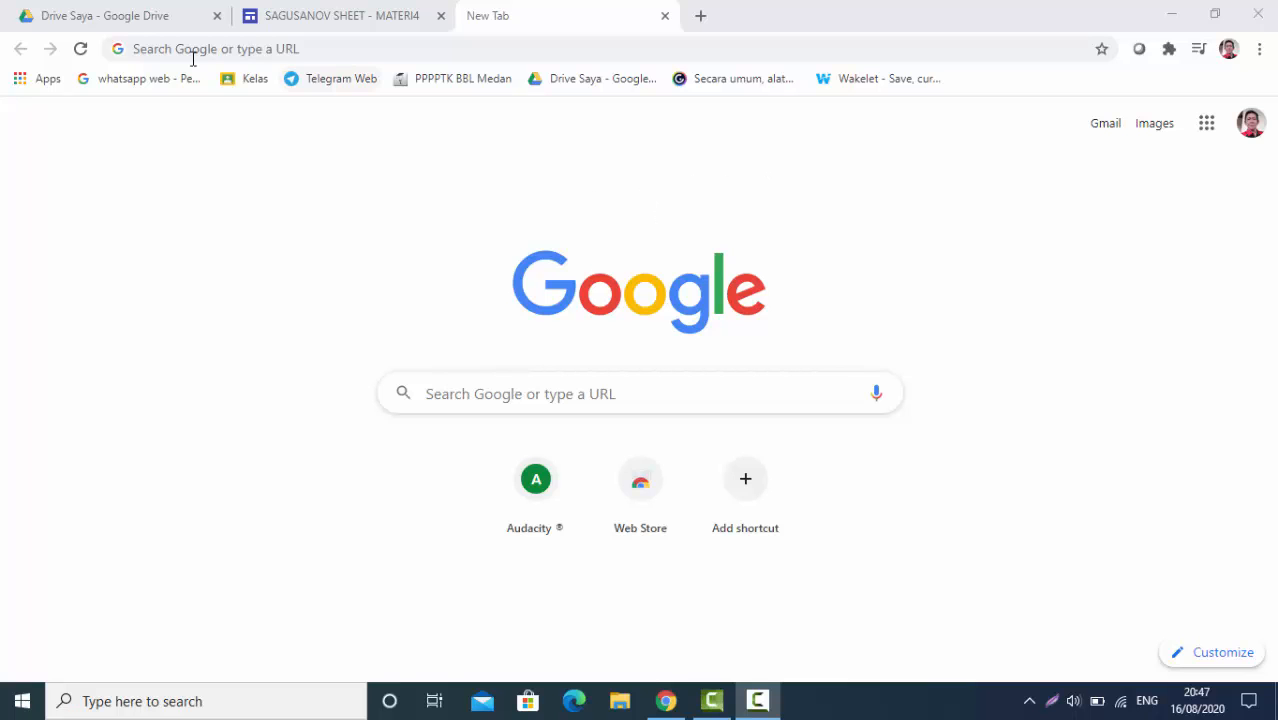
Open the 'DAFTAR NILAI PENGELASAN DENGAN PROSES LAS GMAW' spreadsheet from Drive's quick-access files
left_click(155, 28)
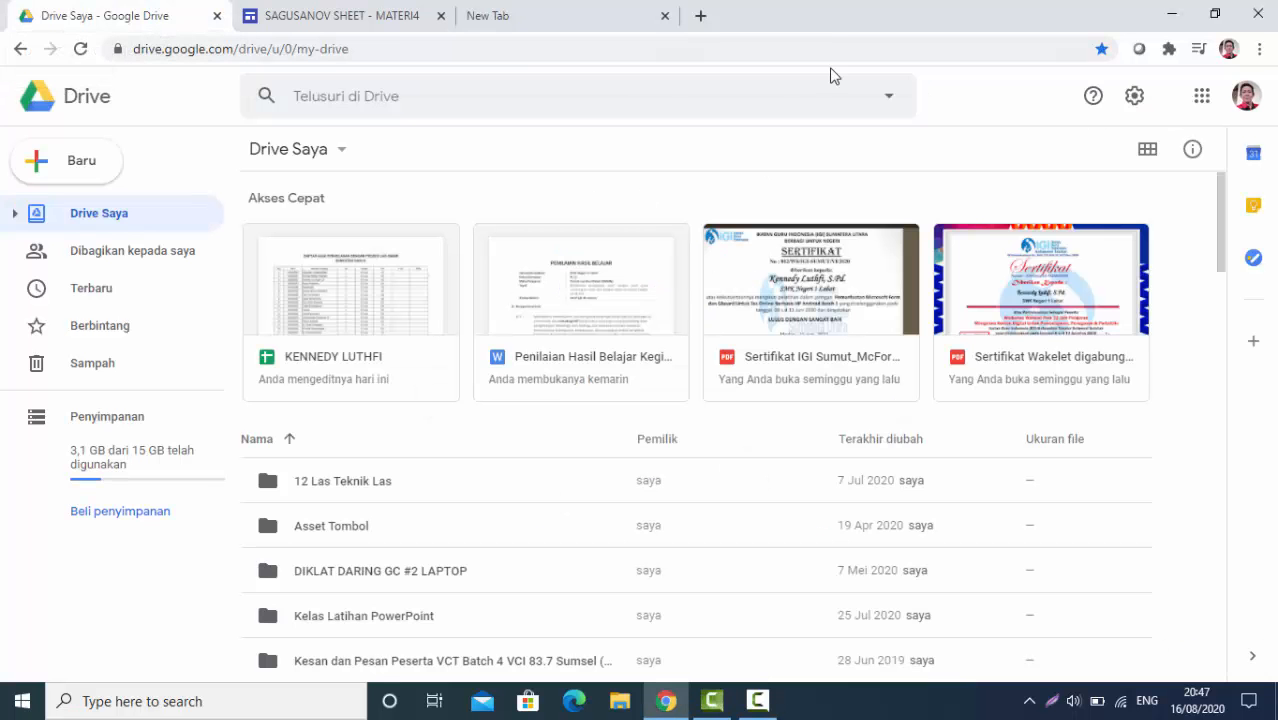
left_click(665, 17)
left_click(362, 300)
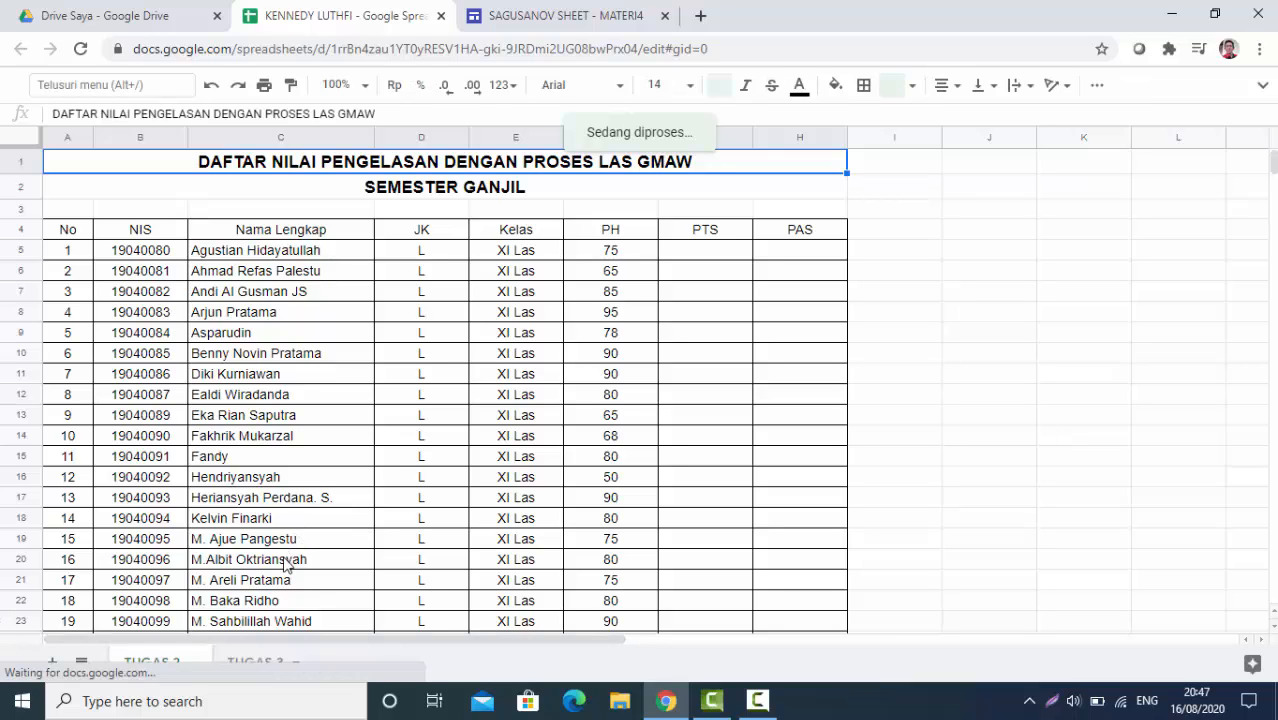
Duplicate the TUGAS 3 sheet
left_click(252, 665)
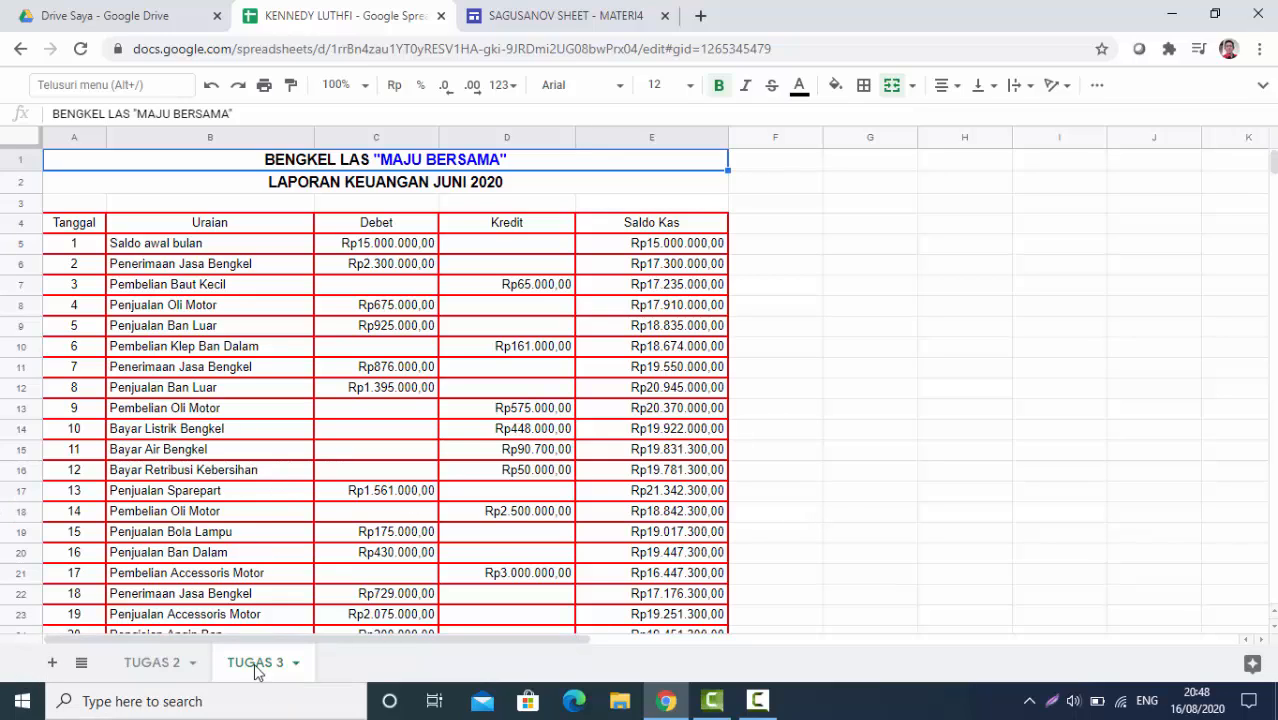
left_click(295, 664)
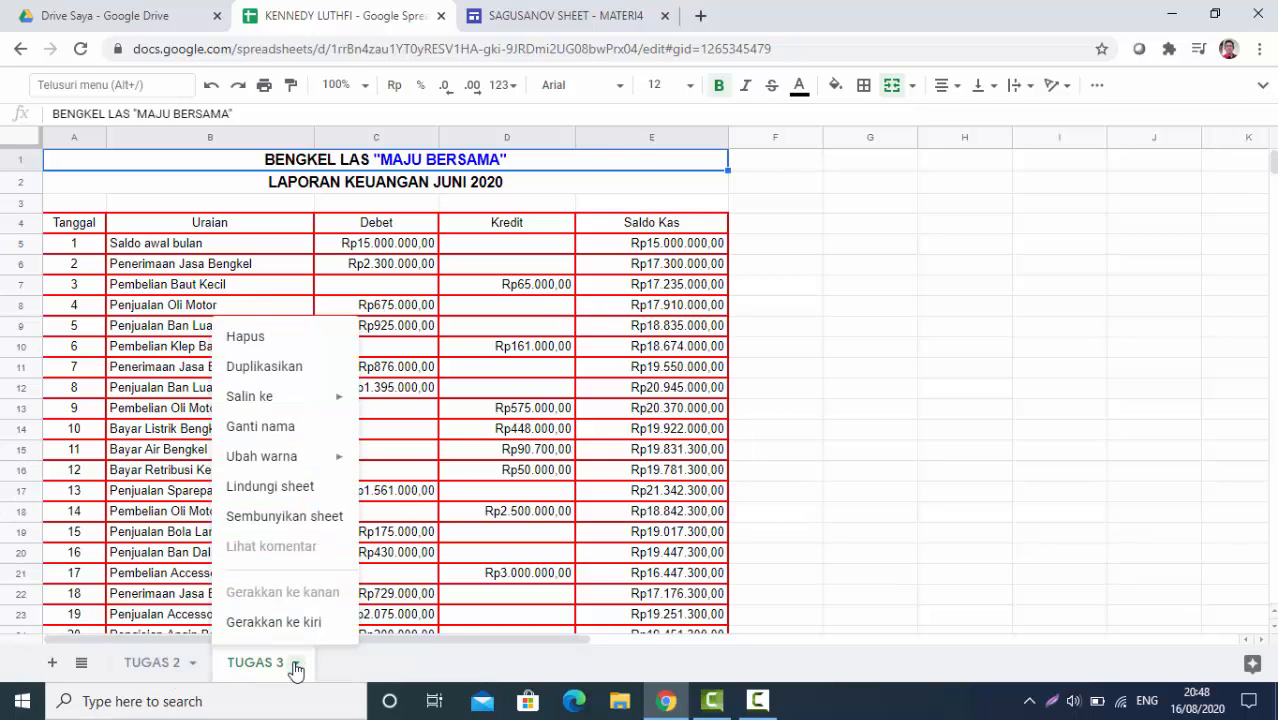
left_click(374, 666)
left_click(260, 665)
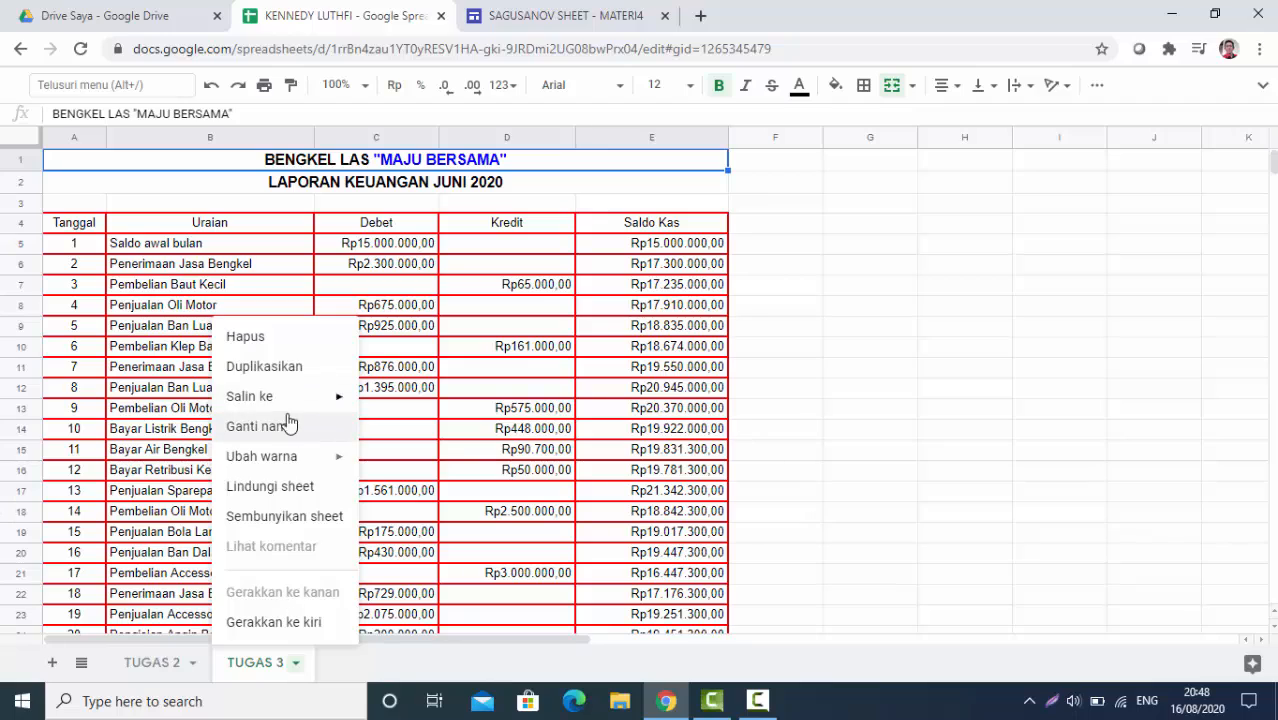
left_click(266, 367)
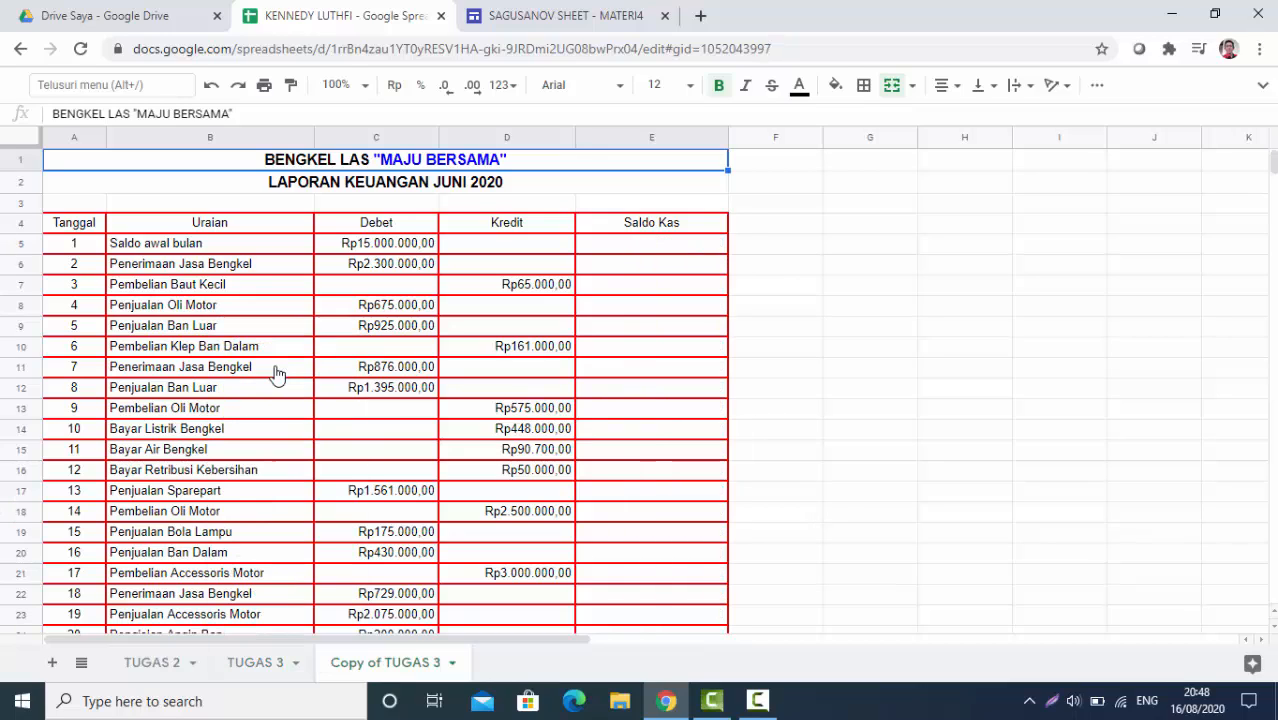
Rename the duplicated sheet to TUGAS 4
right_click(403, 675)
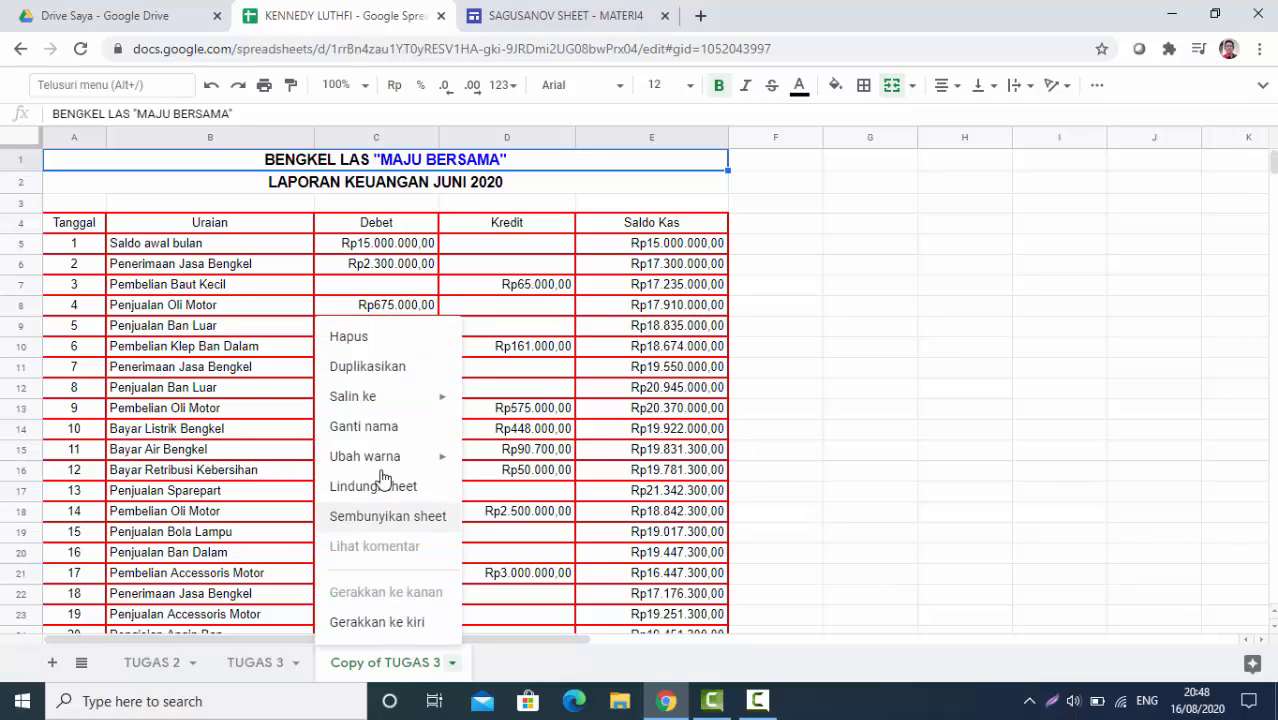
left_click(372, 428)
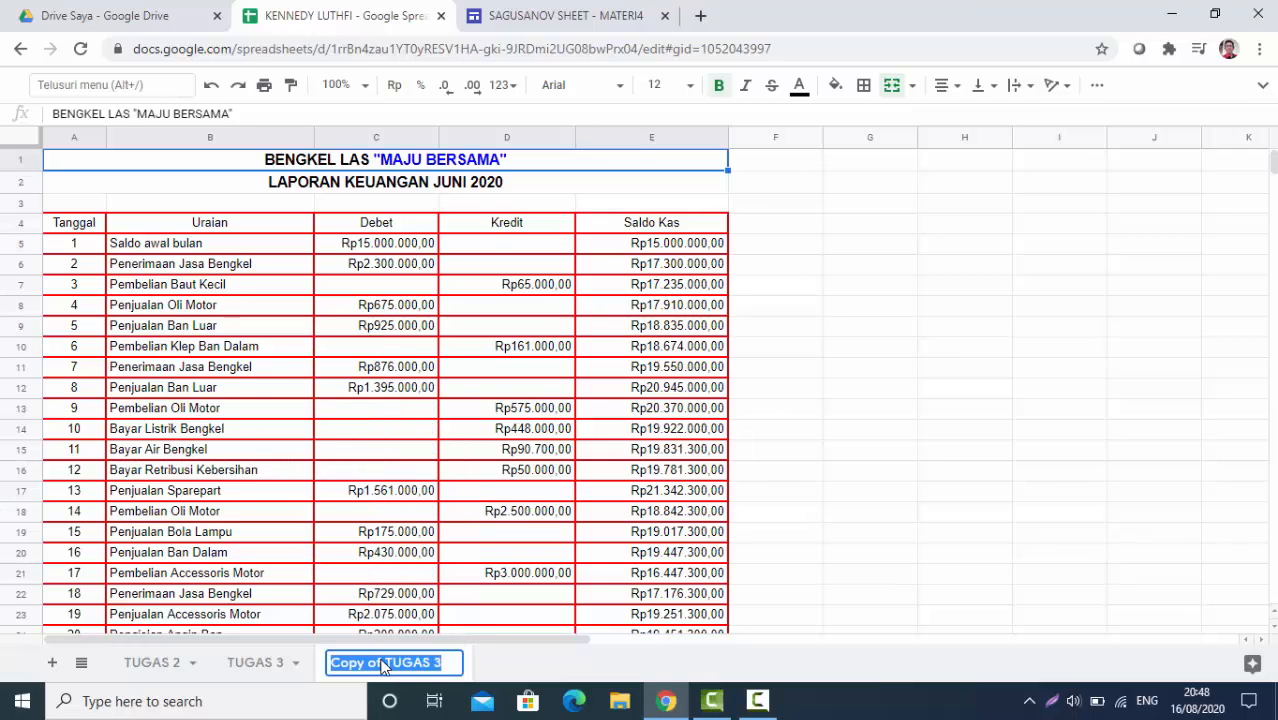
type("TUGAS 4")
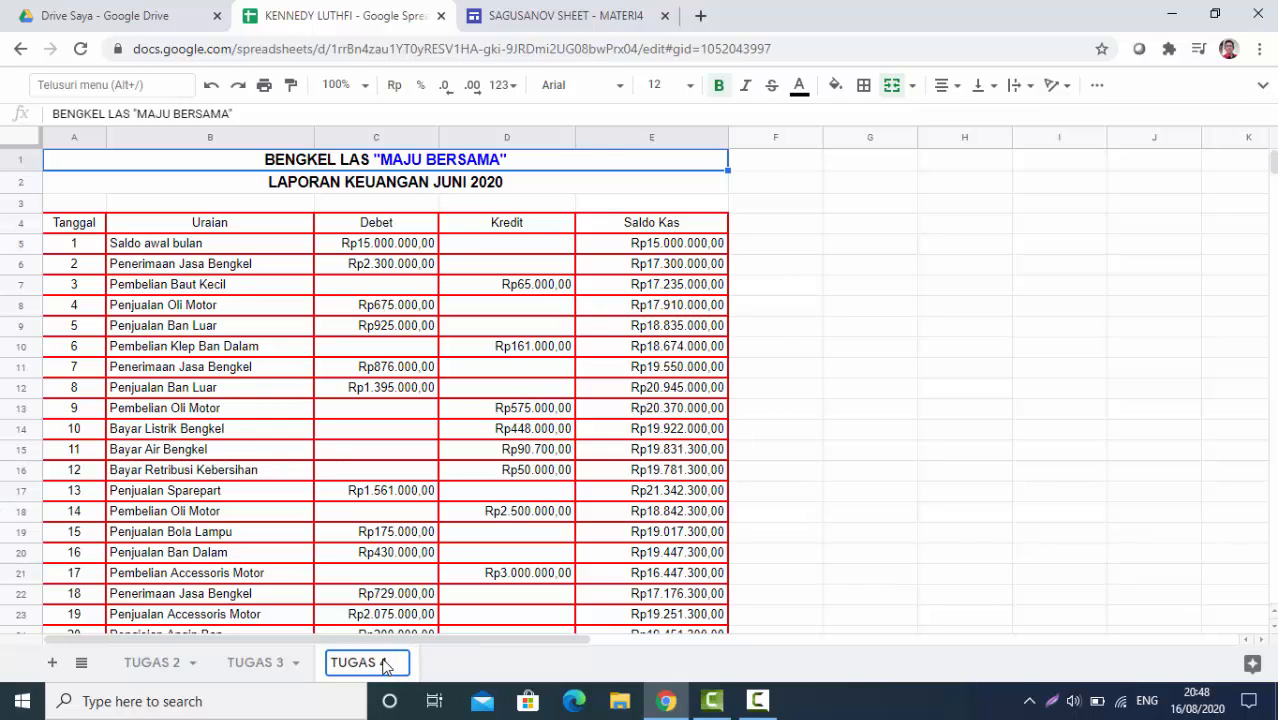
key("Return")
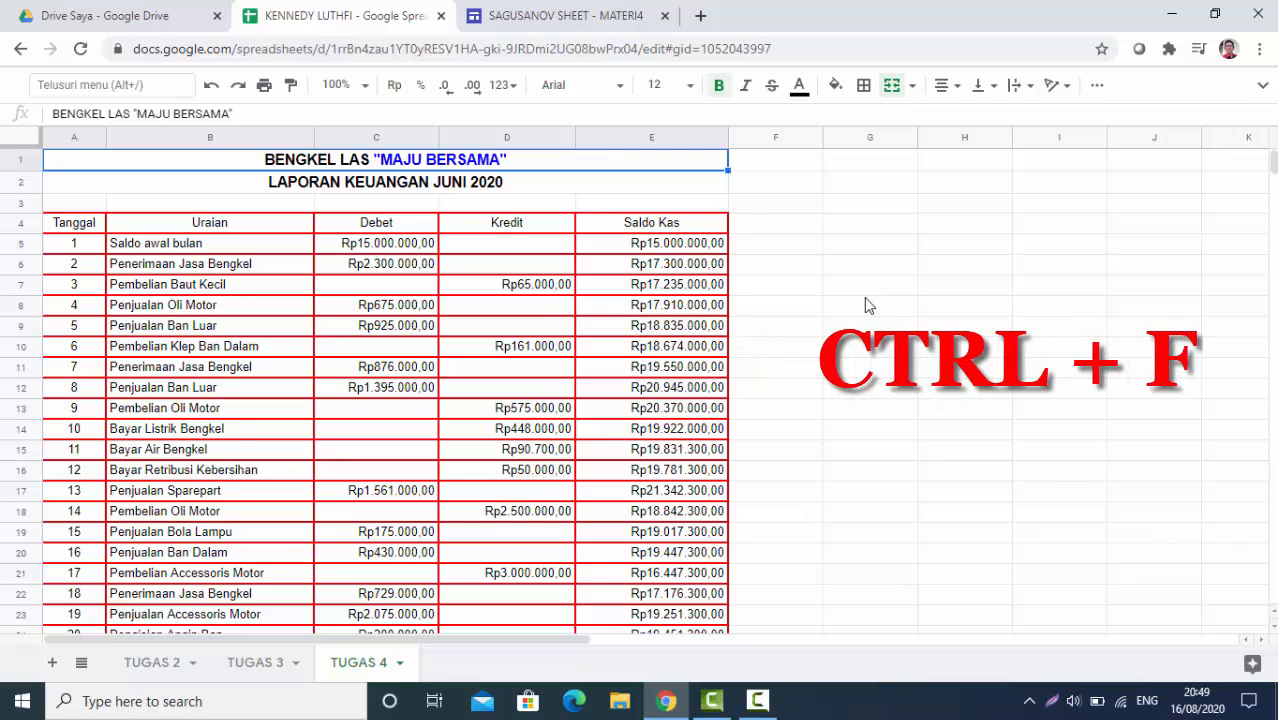
Search the sheet for OLI MOTOR and step through the matches in rows 8, 13 and 18
key("ctrl+f")
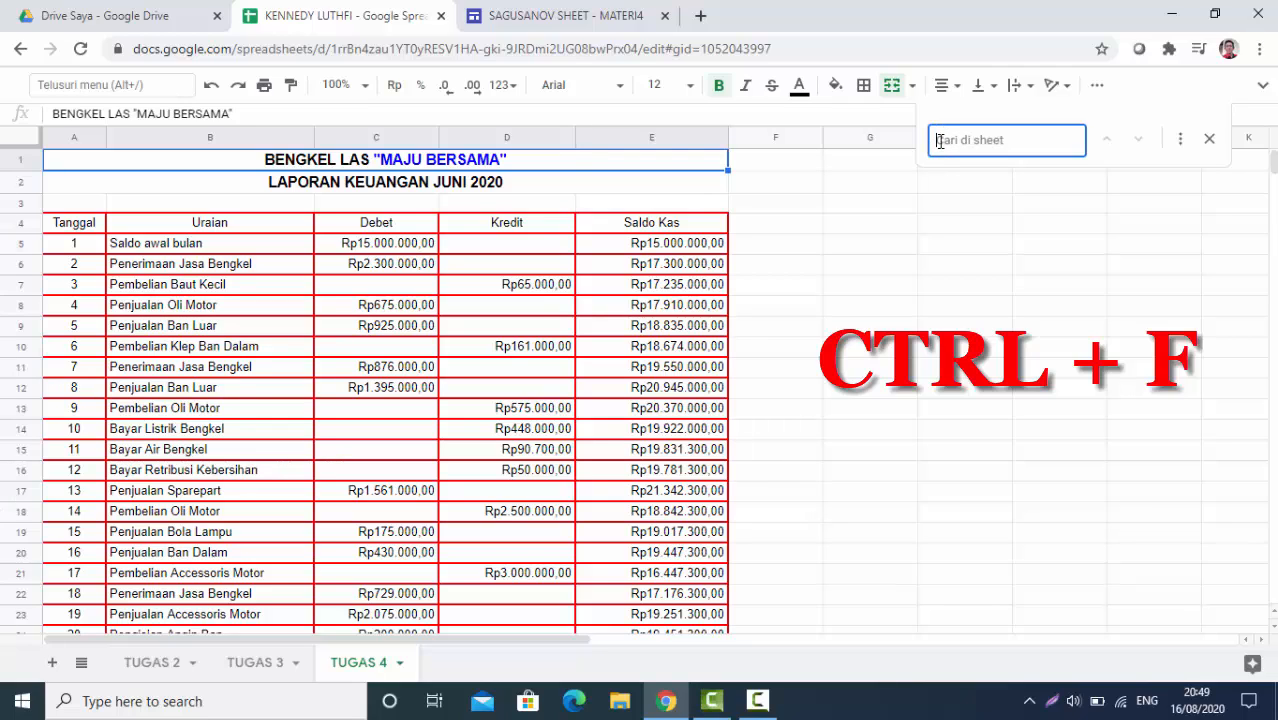
type("OLI MOTOR")
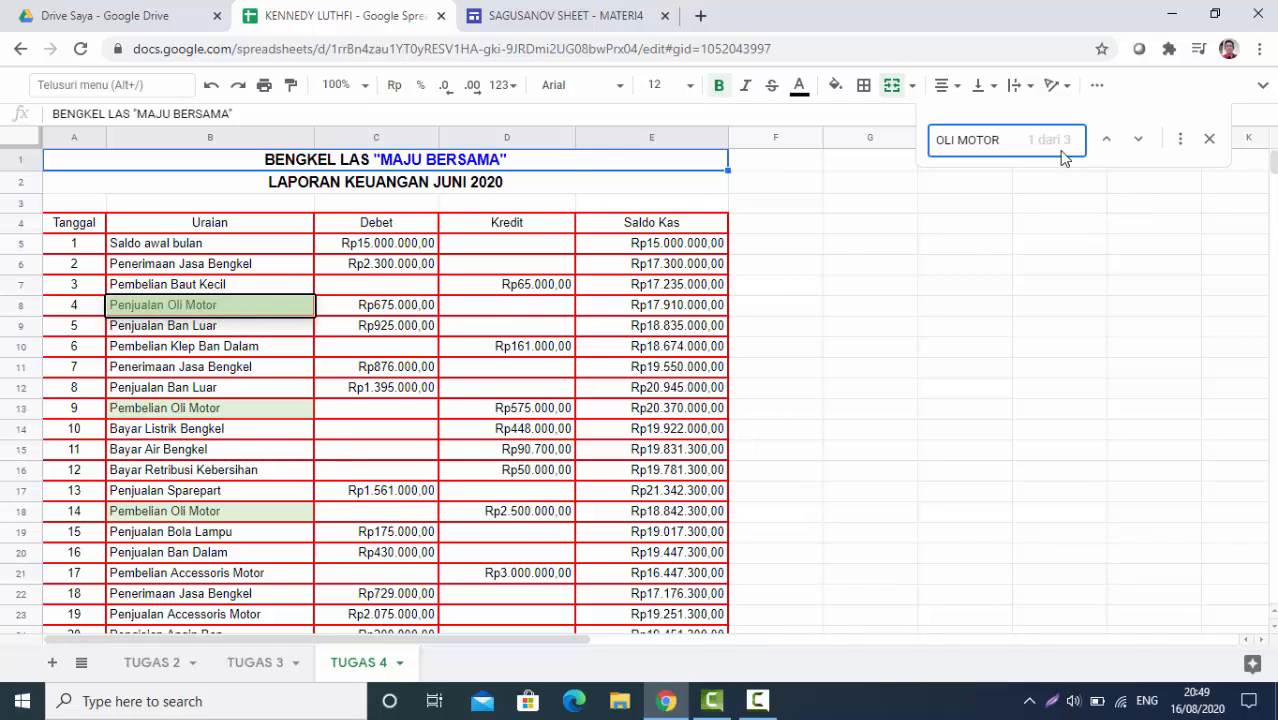
left_click(1136, 145)
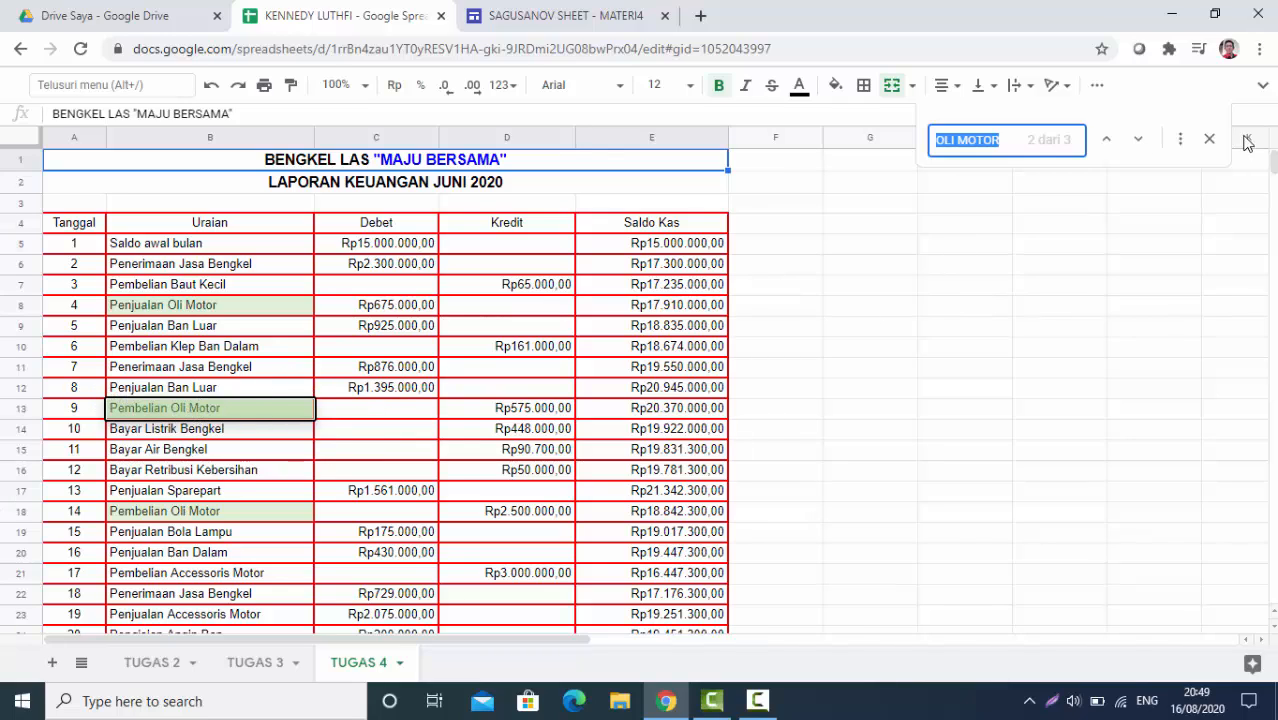
left_click(1141, 139)
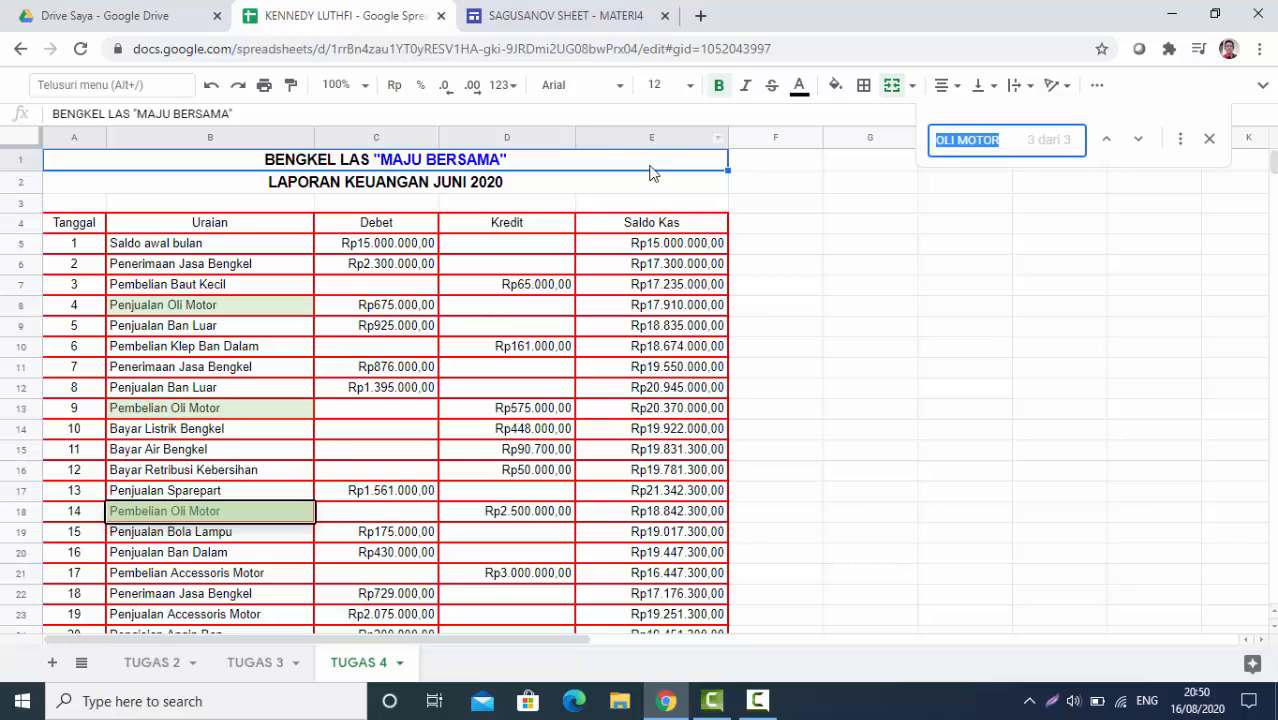
Replace all six 'Ban Luar' entries across every sheet with BAN DALAM
left_click(896, 270)
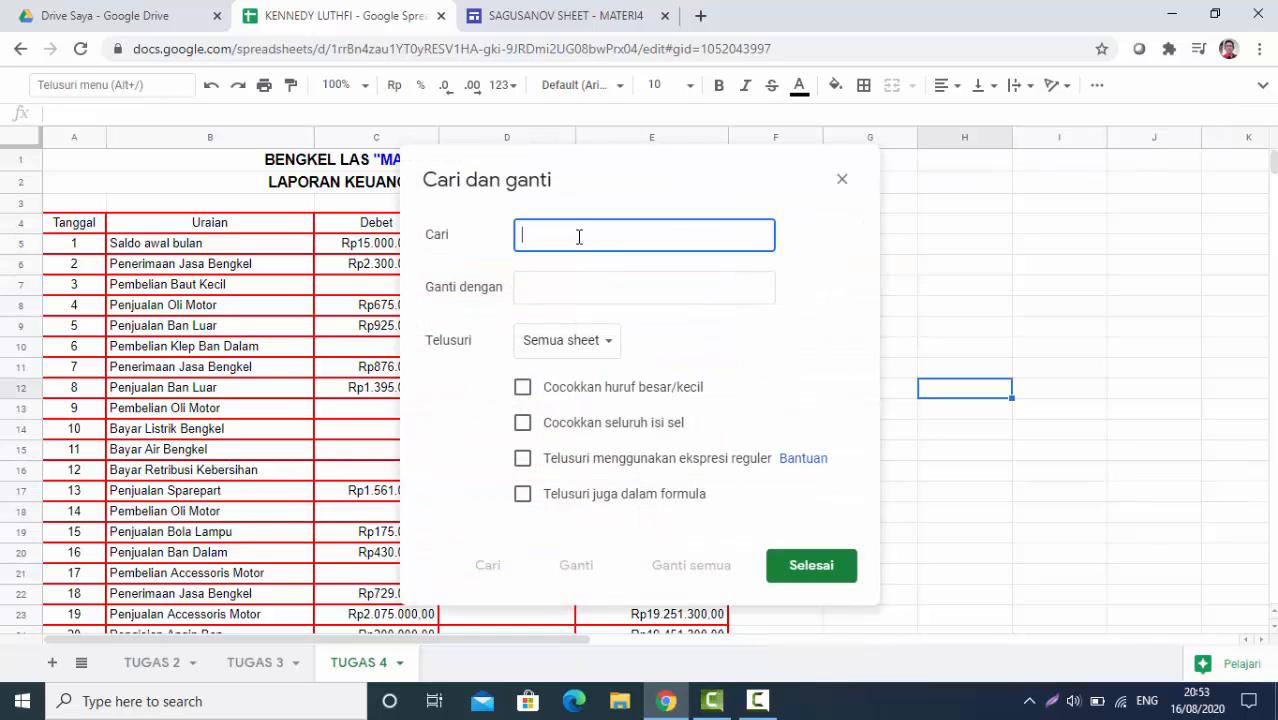
type("Ban Luar")
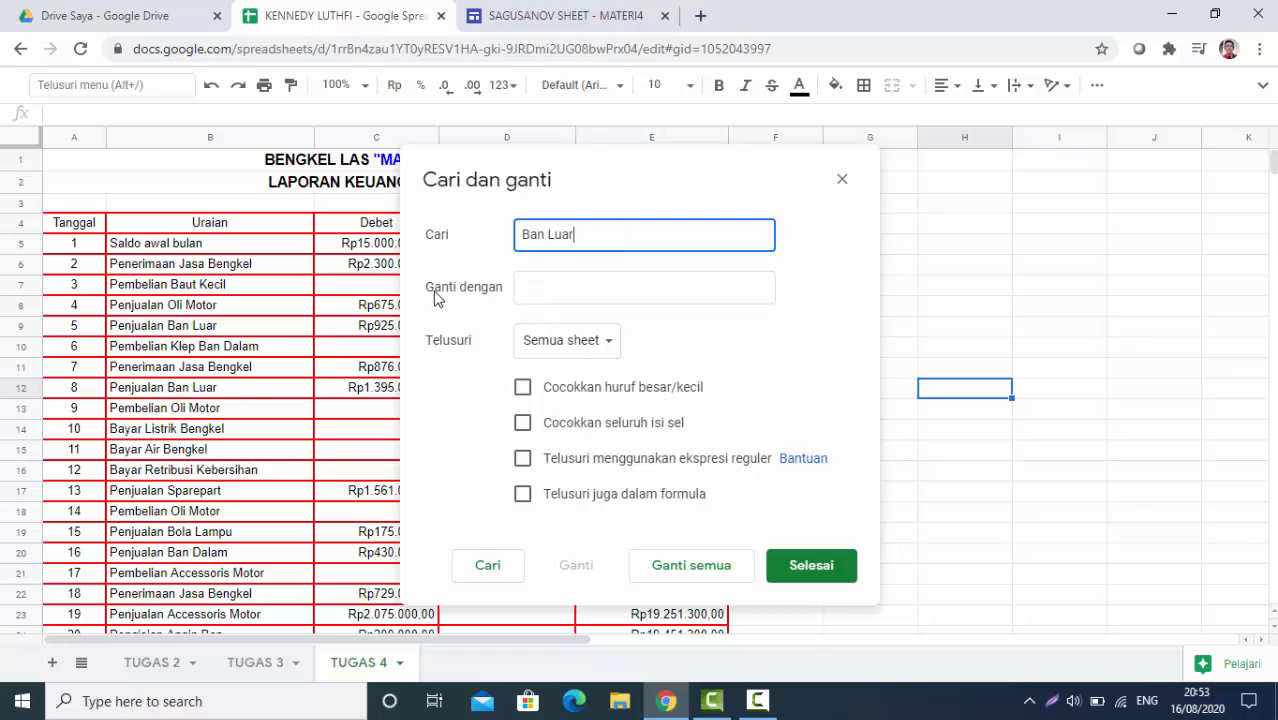
left_click(530, 288)
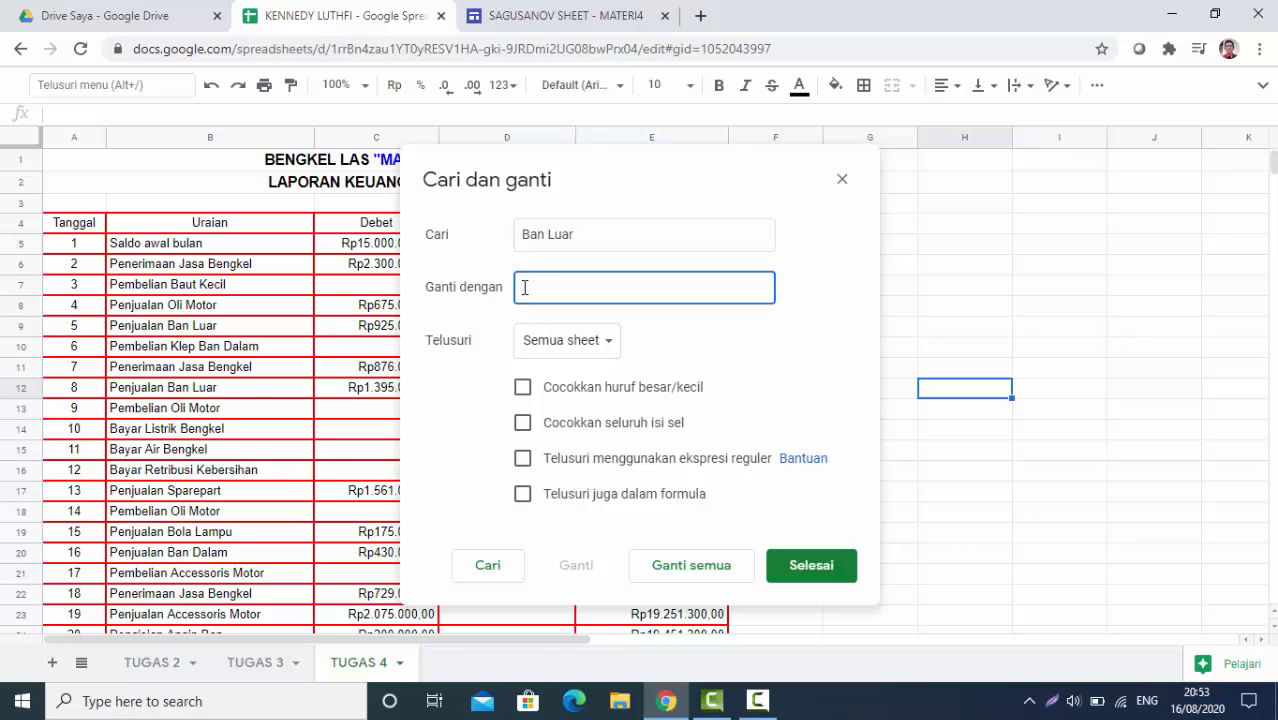
type("Ban Dalam")
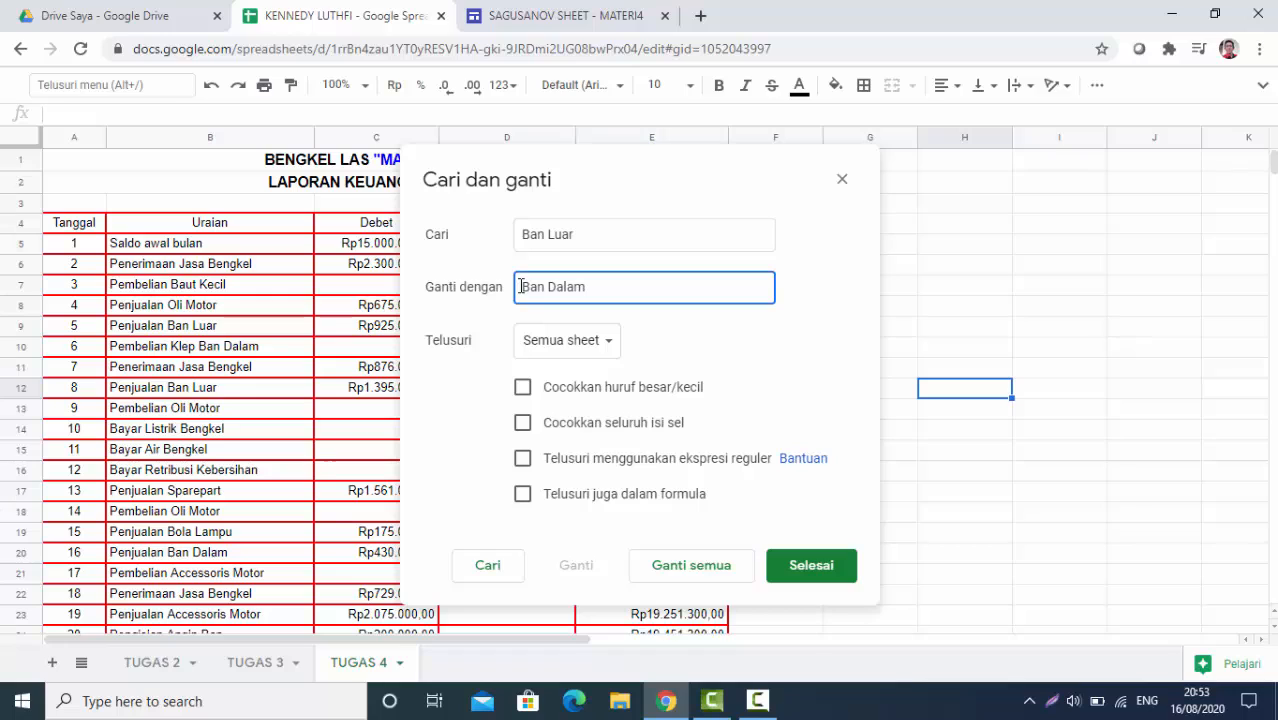
left_click_drag(520, 287, 593, 293)
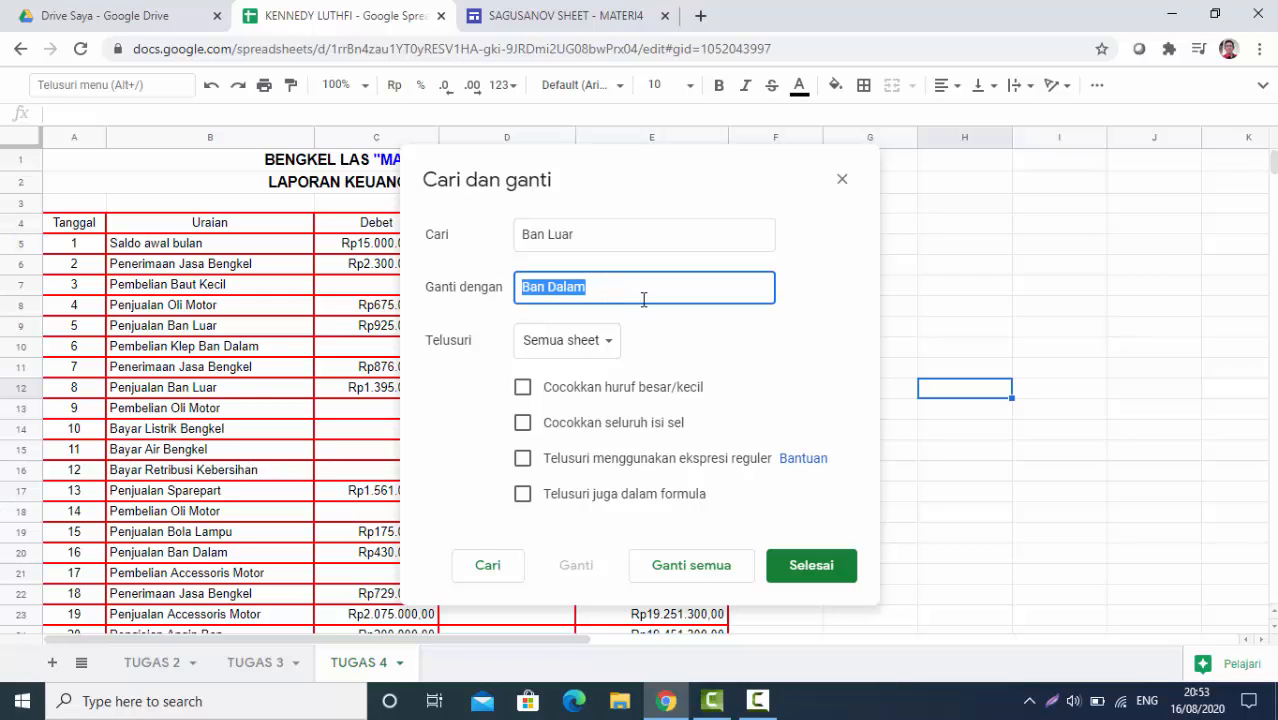
type("ban ")
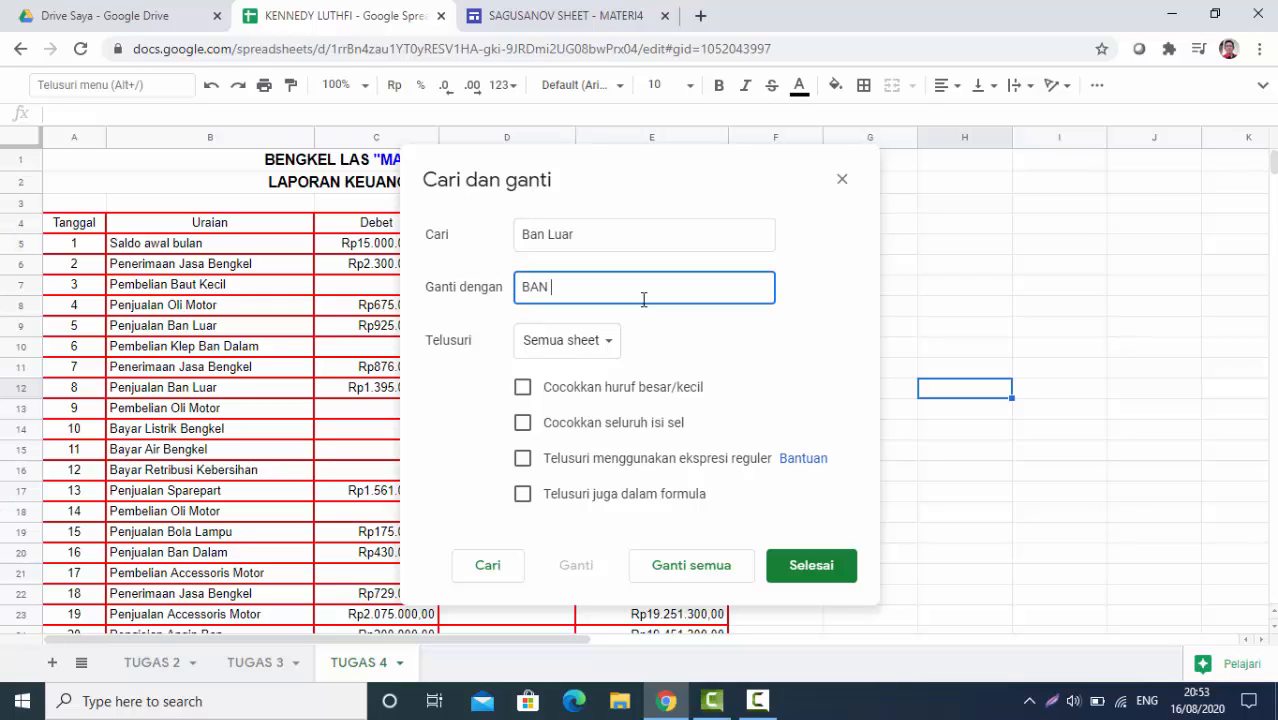
type("DALAM")
left_click(687, 567)
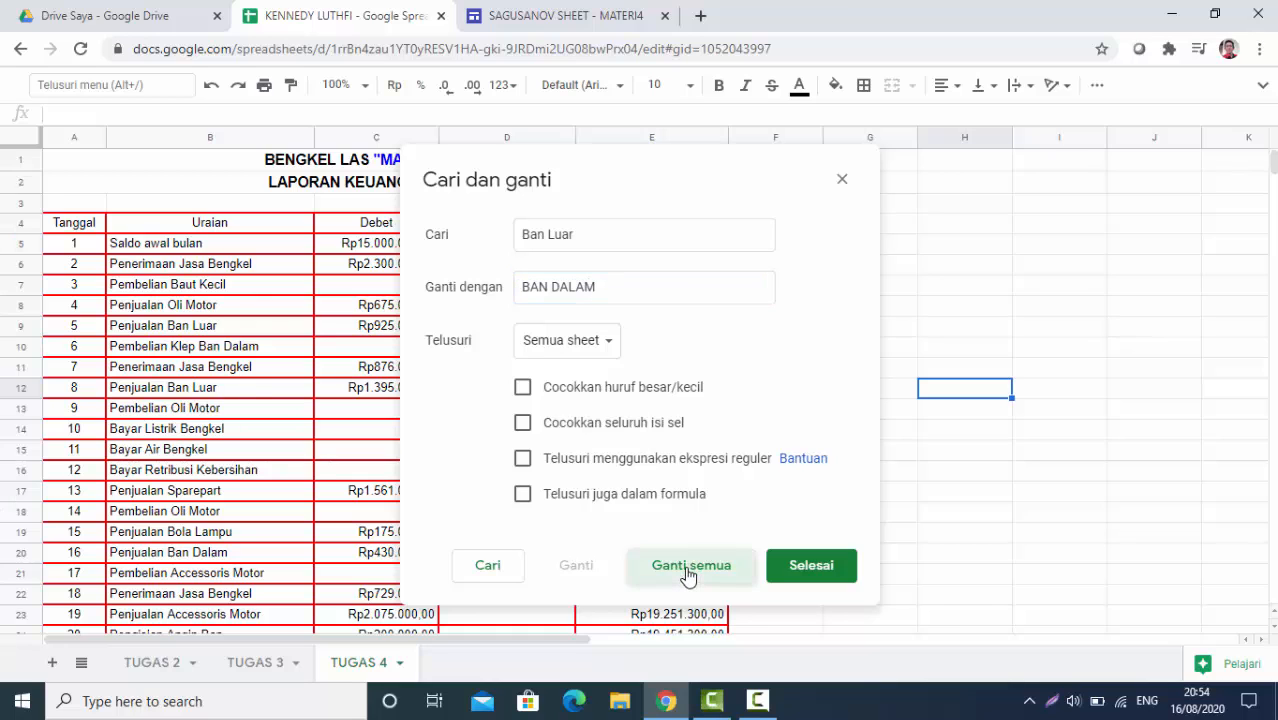
left_click(752, 422)
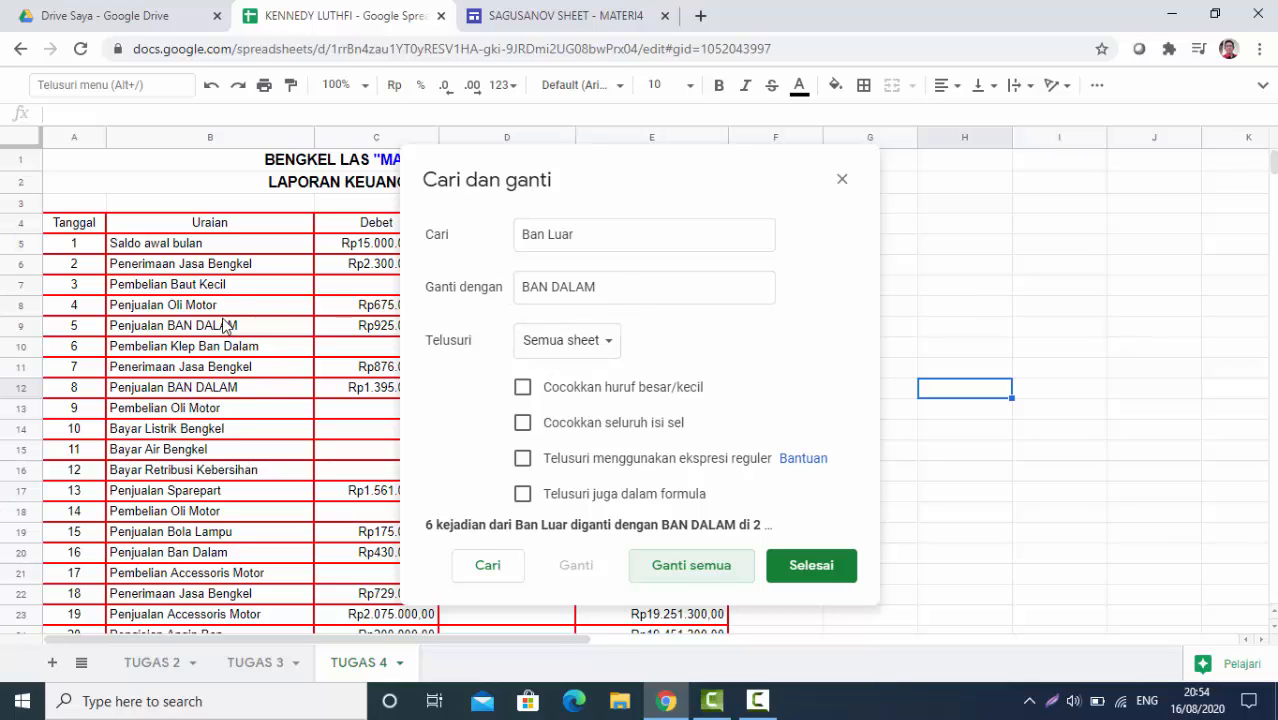
Select the BAN DALAM replacement text and begin retyping it
left_click(620, 286)
left_click_drag(620, 286, 508, 294)
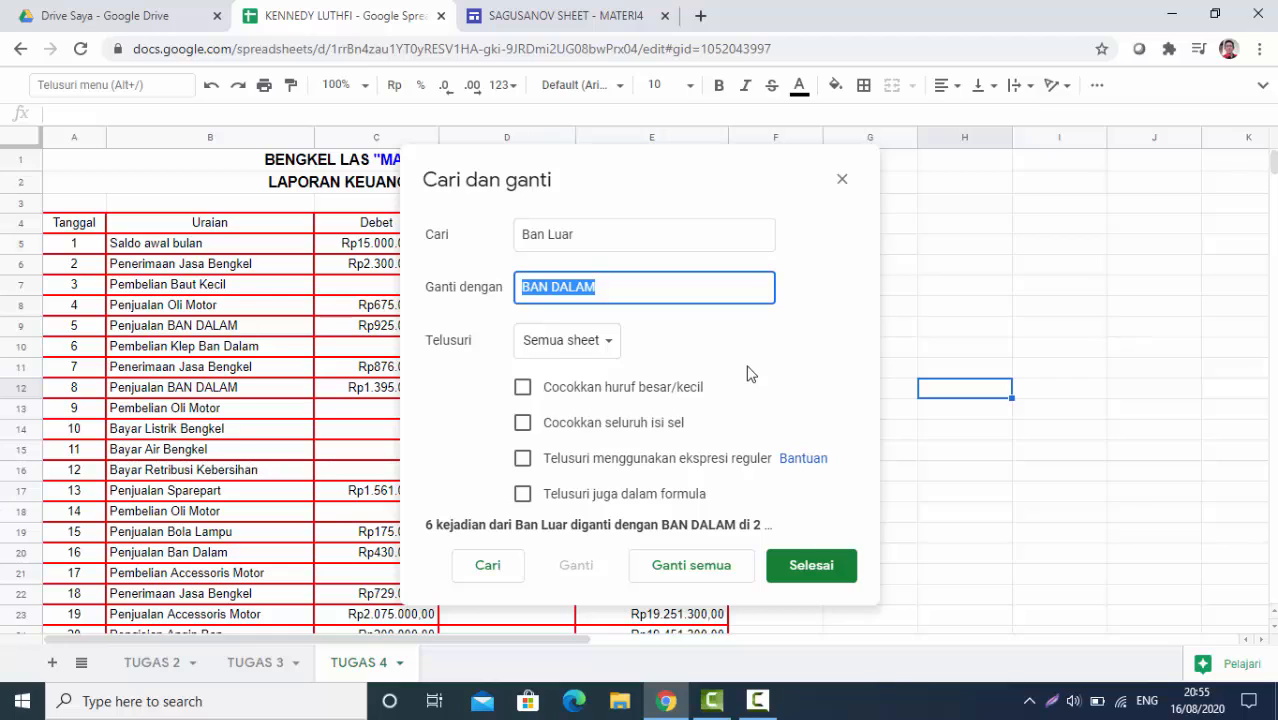
type("b")
key("BackSpace")
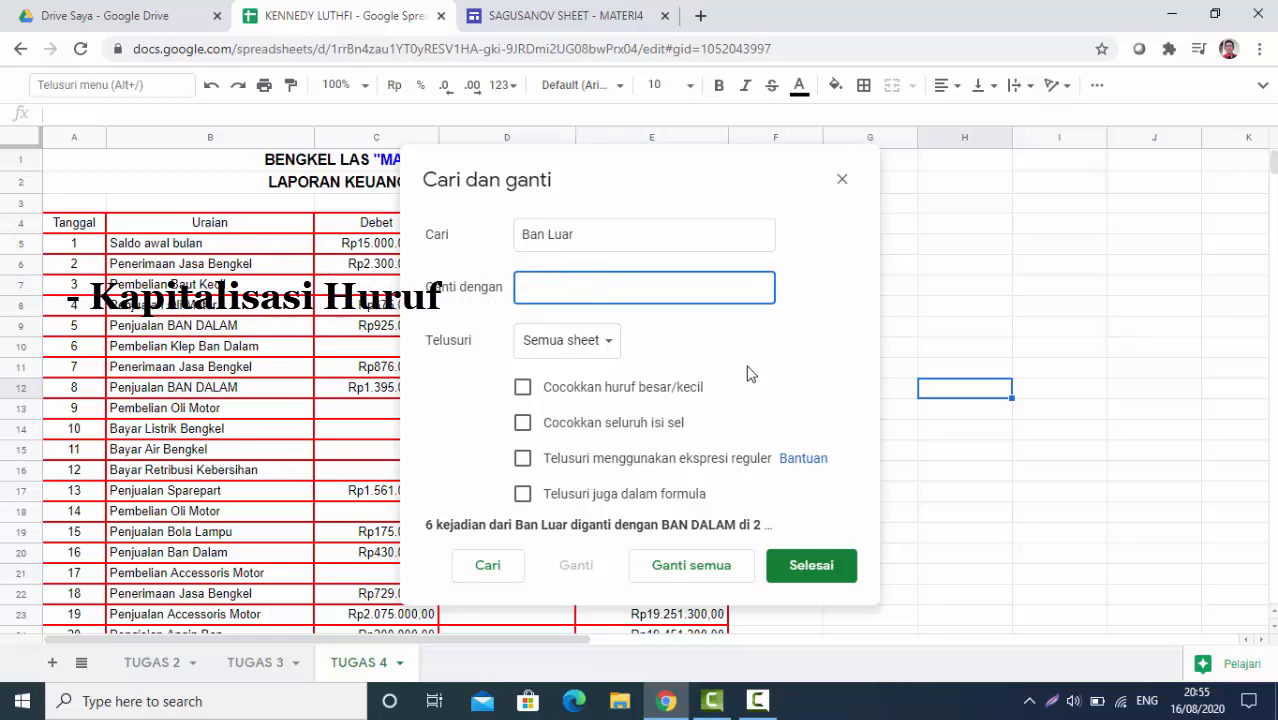
type("Ban Dalam")
left_click(679, 574)
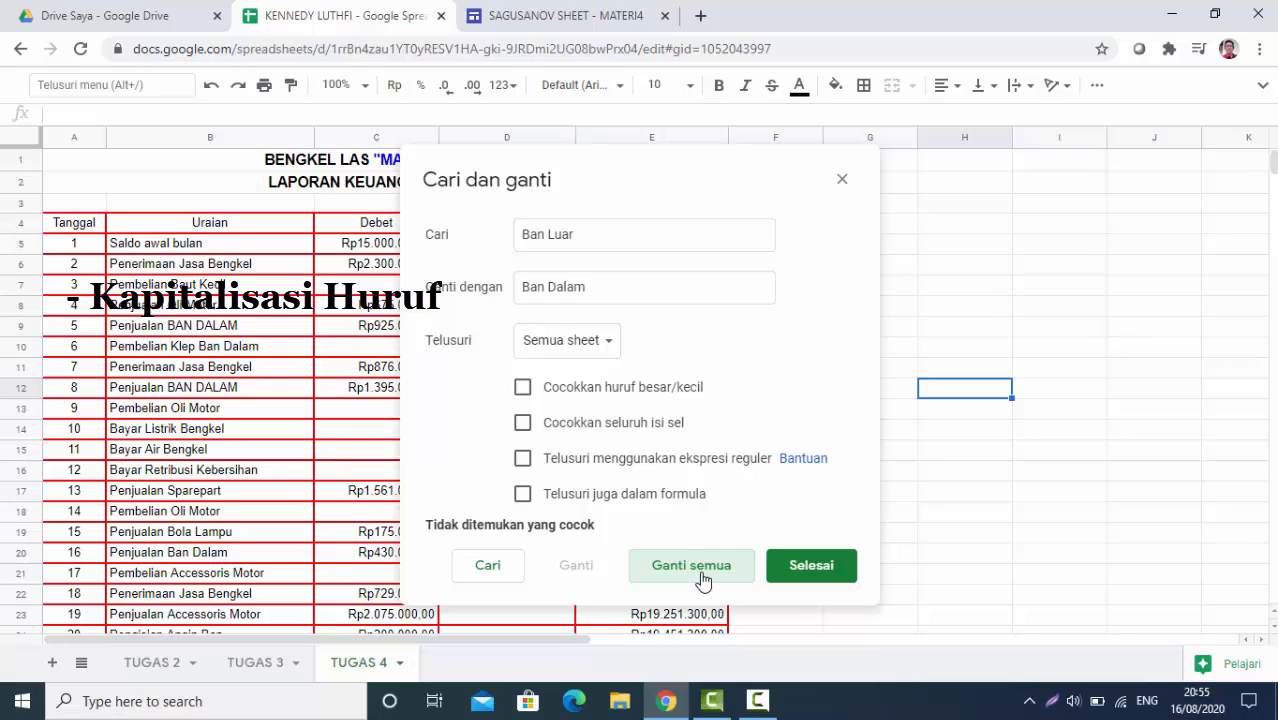
left_click(604, 241)
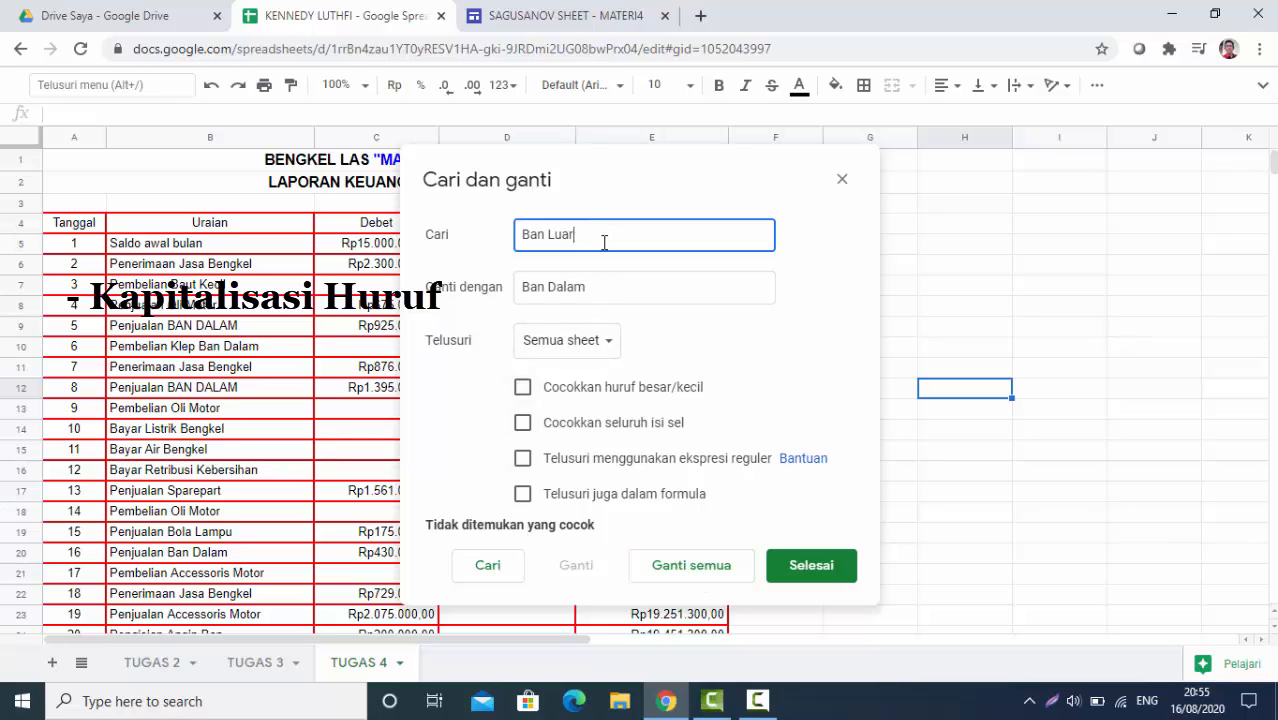
left_click_drag(602, 235, 496, 240)
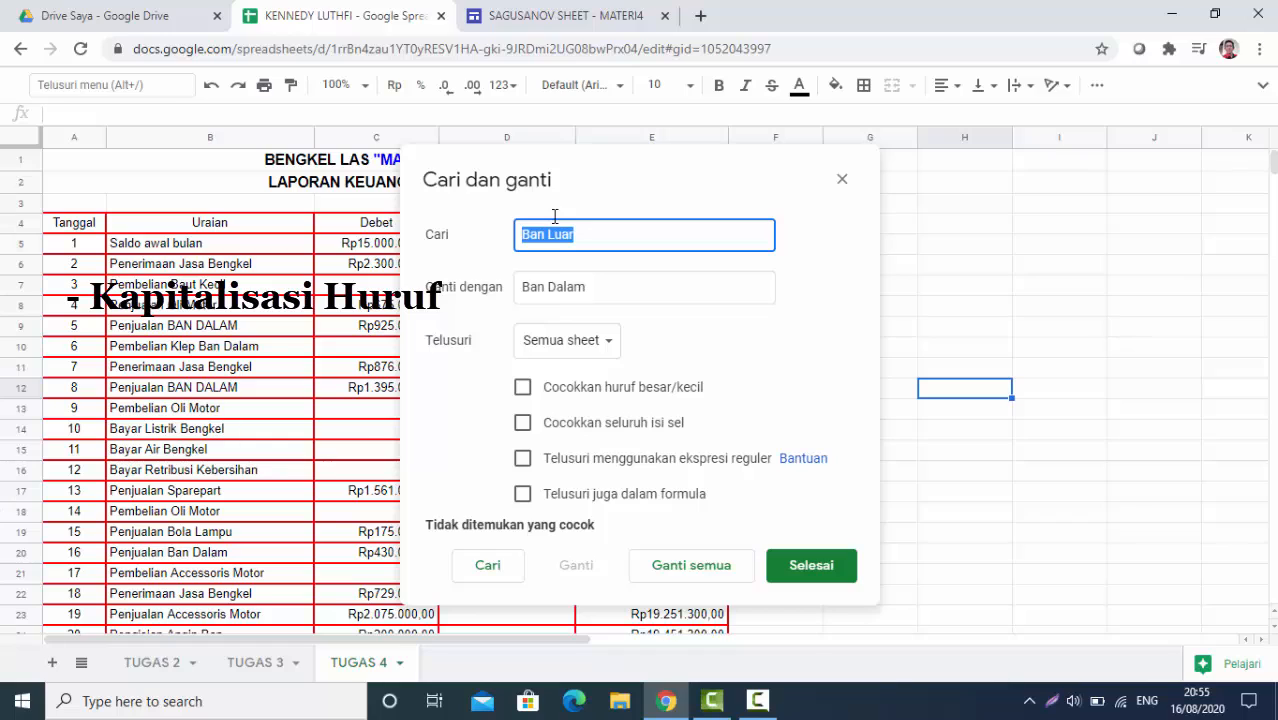
type("BAN DALAM")
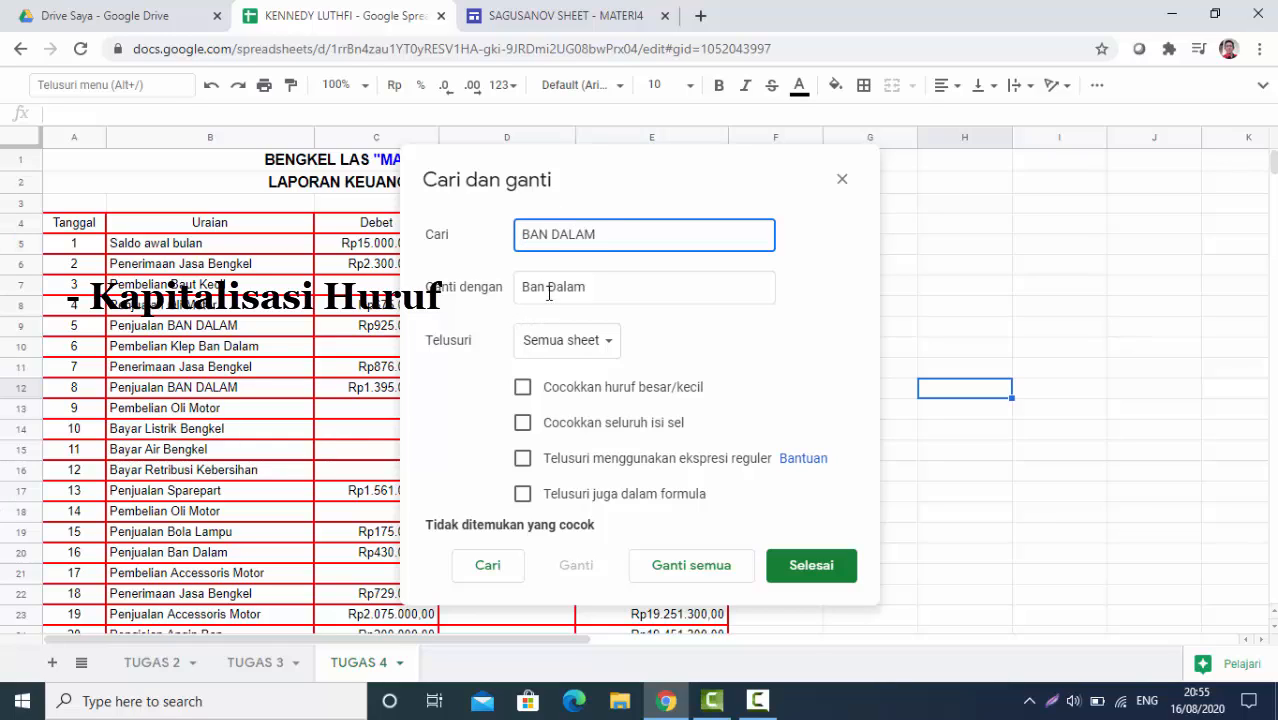
left_click(698, 570)
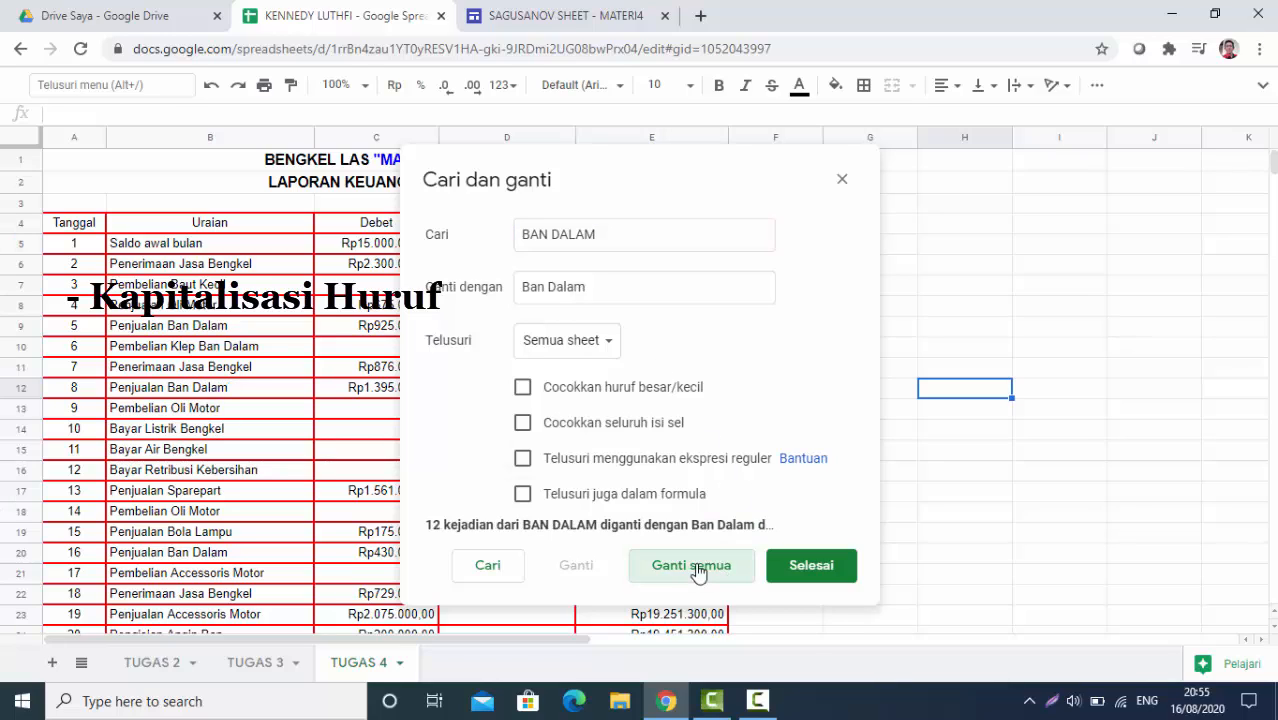
left_click(810, 567)
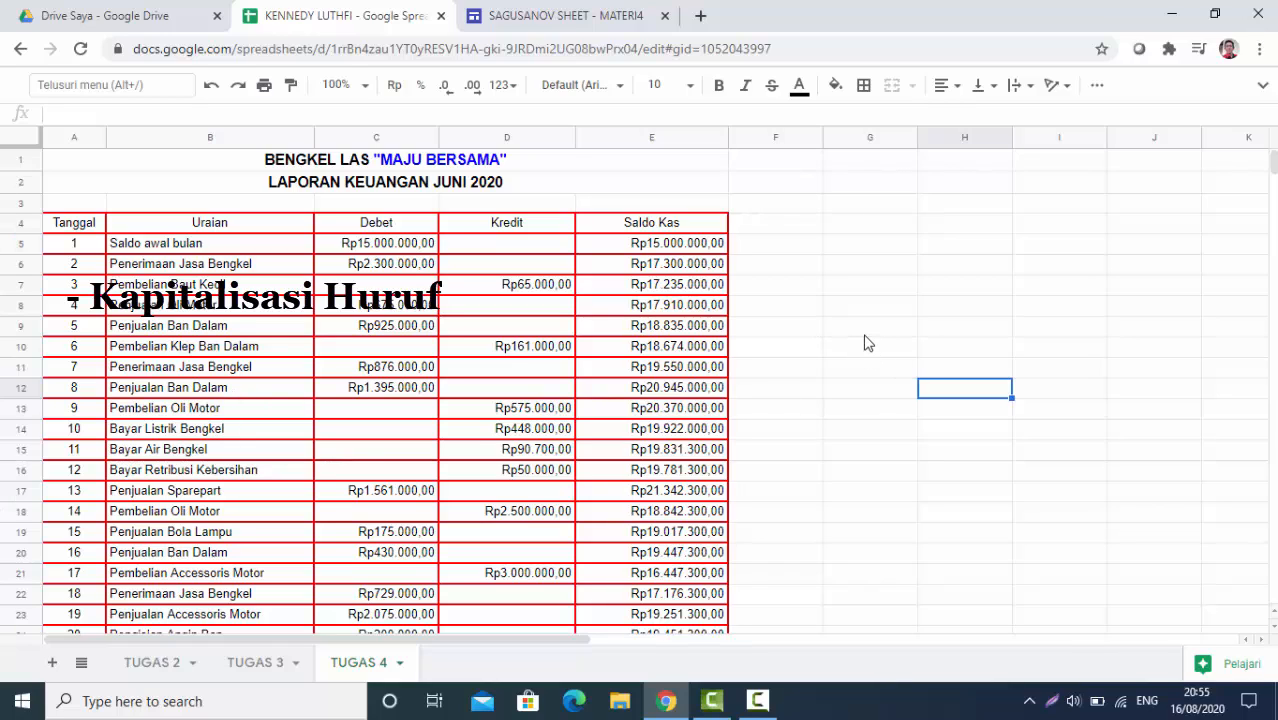
Enter the heading PEMBULATAN in G4 and widen column G to fit it
left_click(851, 224)
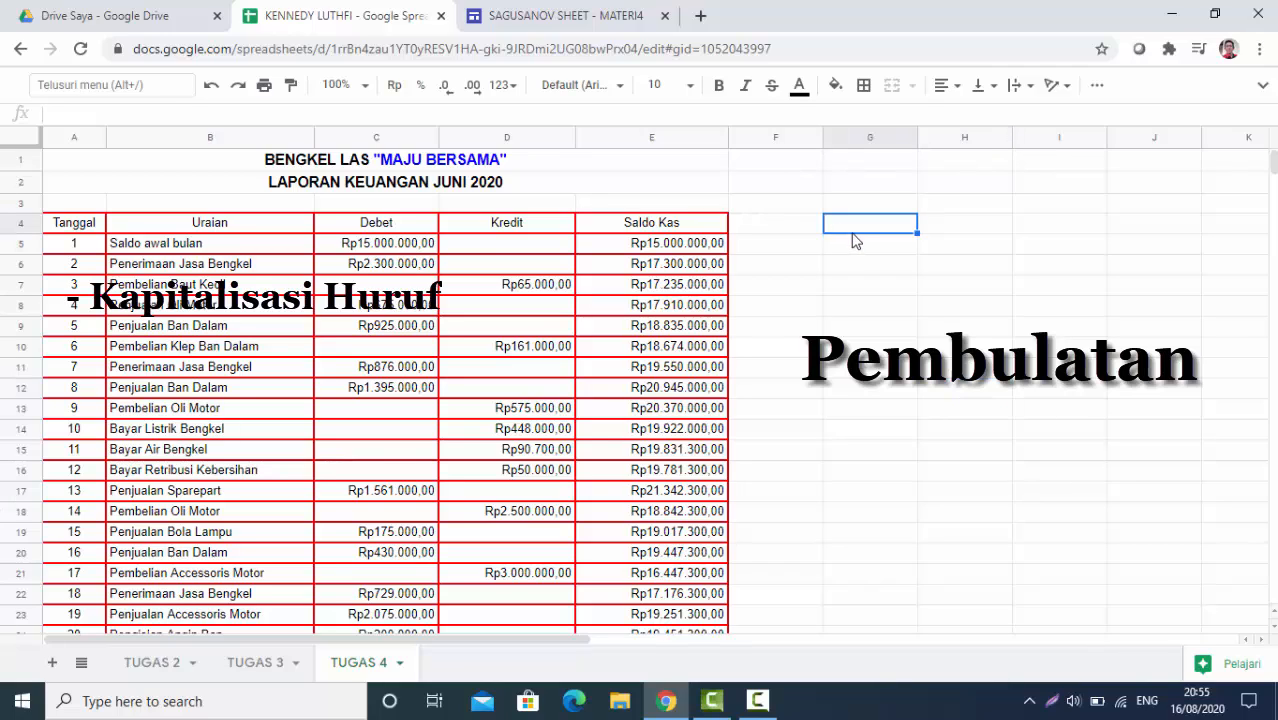
type("PEMBULATAN")
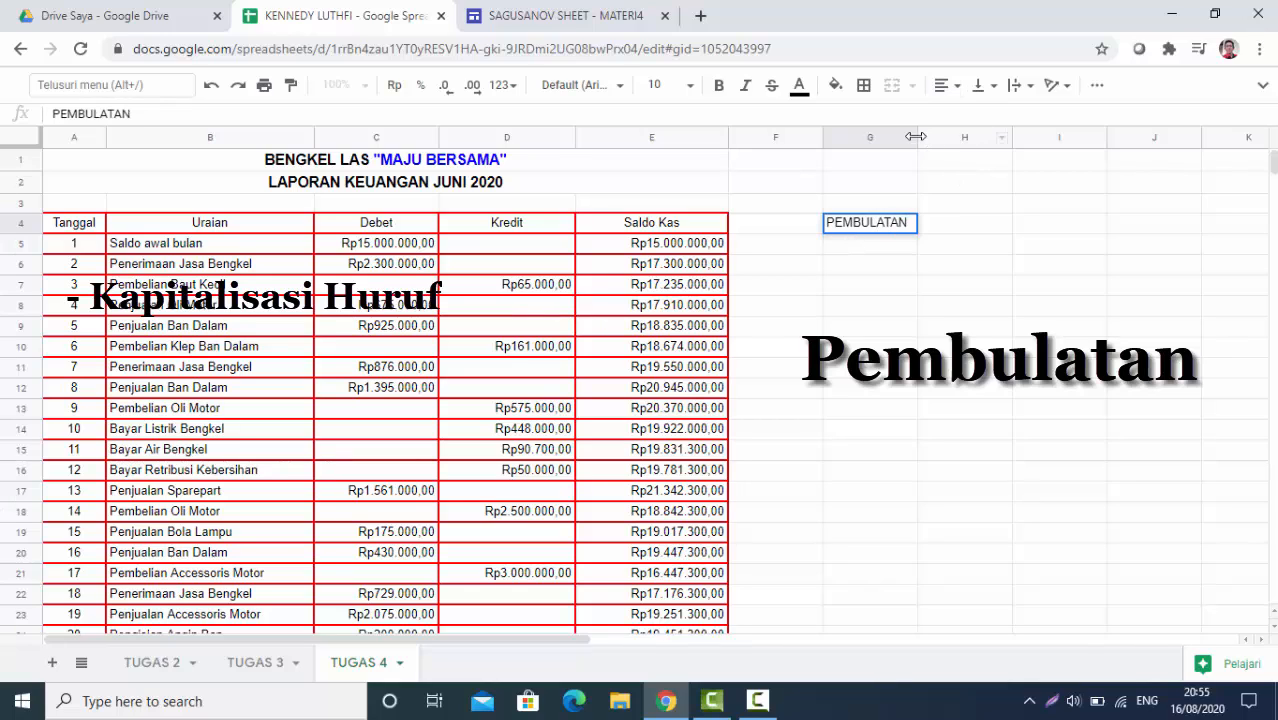
left_click_drag(920, 137, 948, 136)
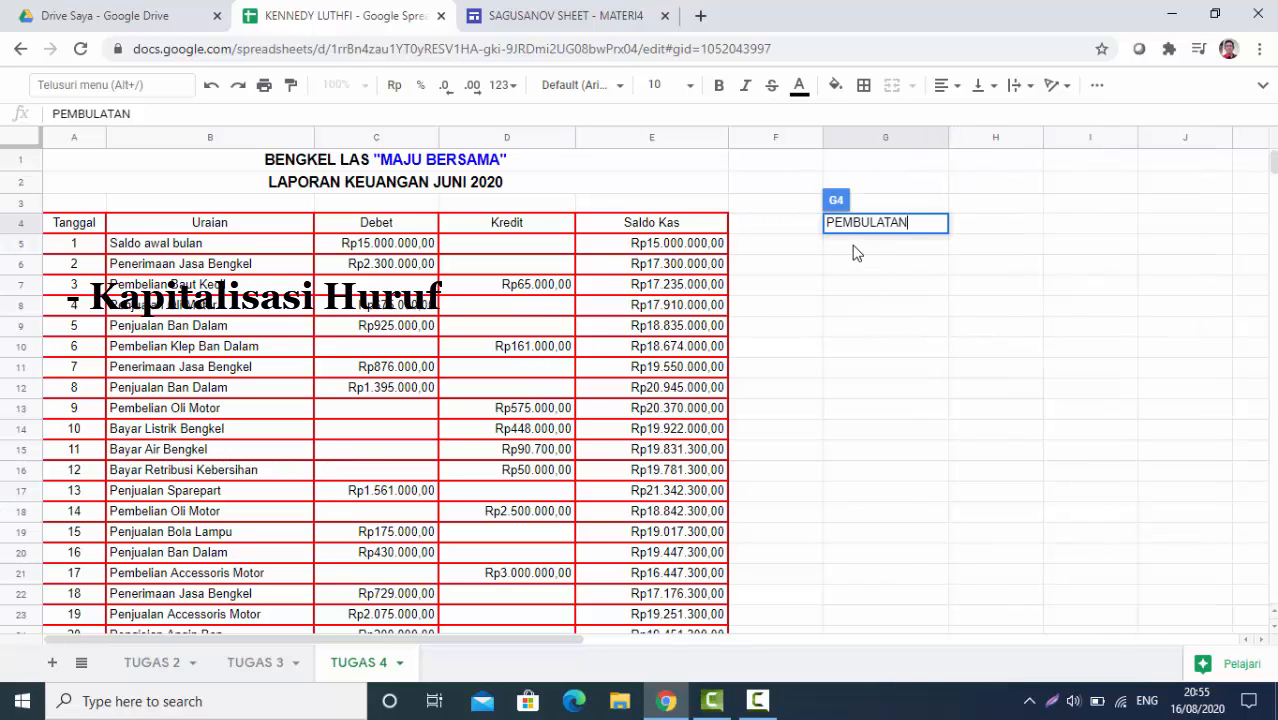
key("Return")
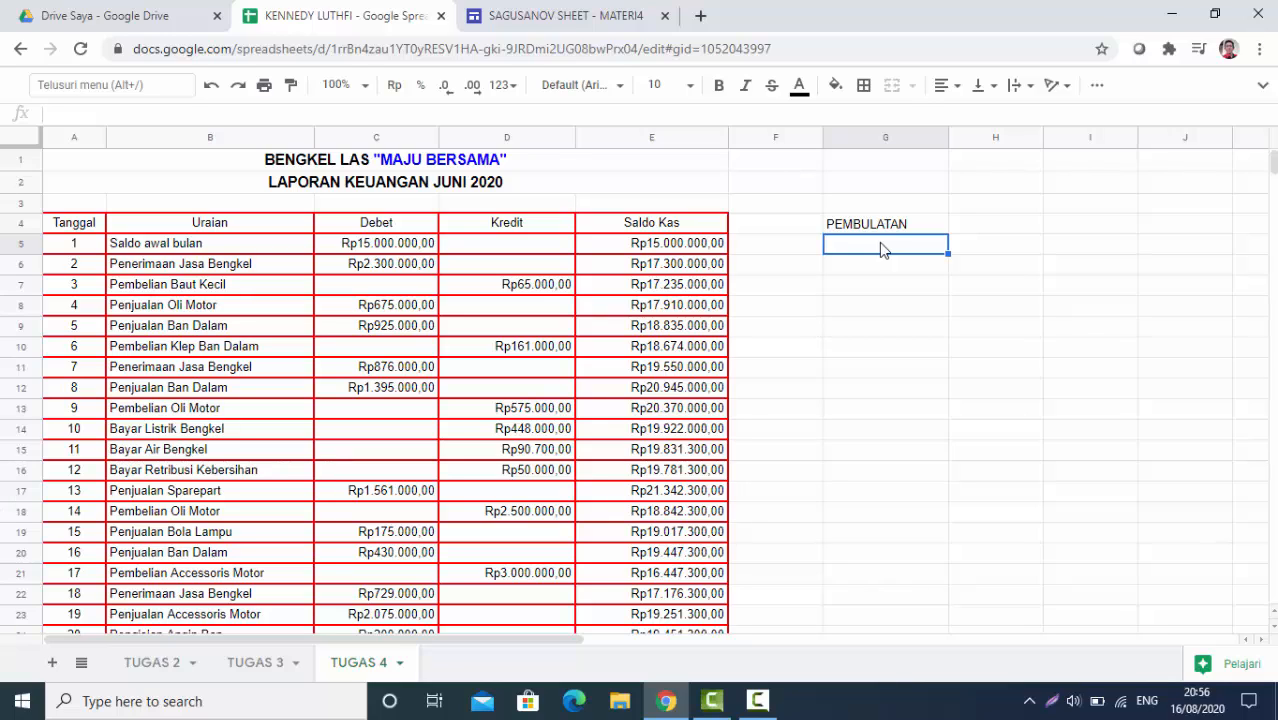
Enter =ROUND(E6) in G5 so it shows Rp17.300.000,00
type("=")
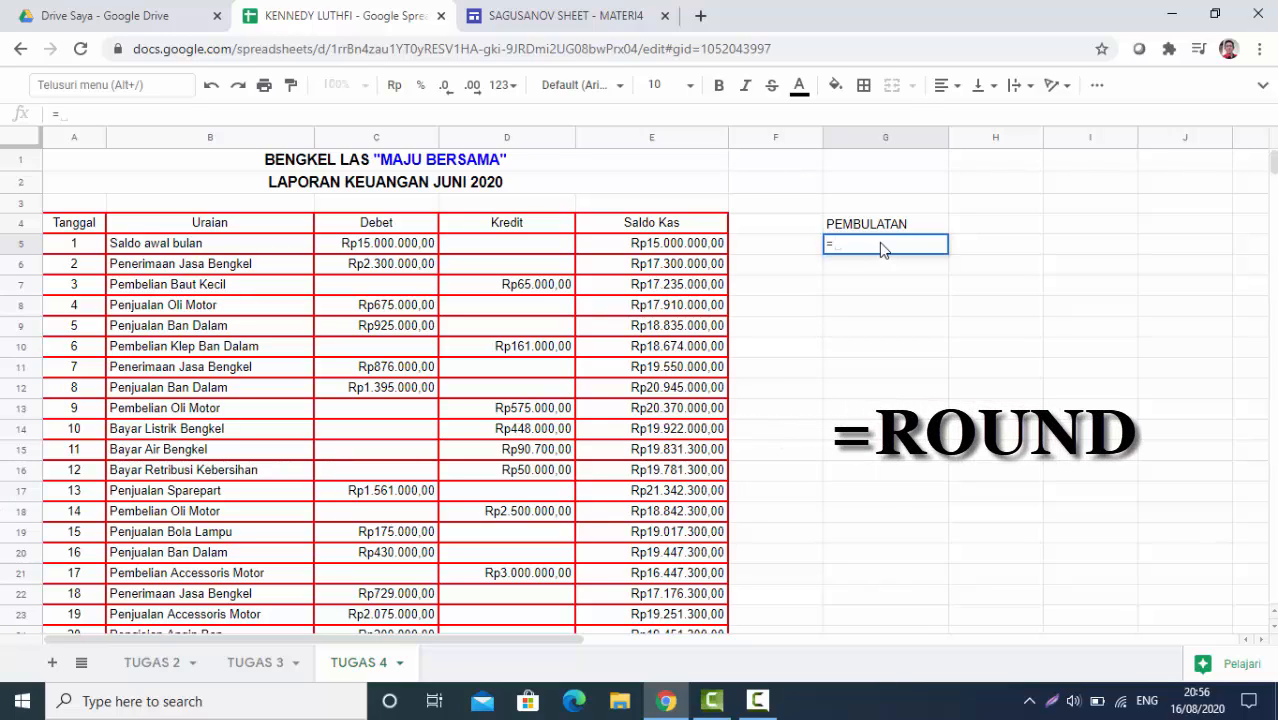
type("ROU")
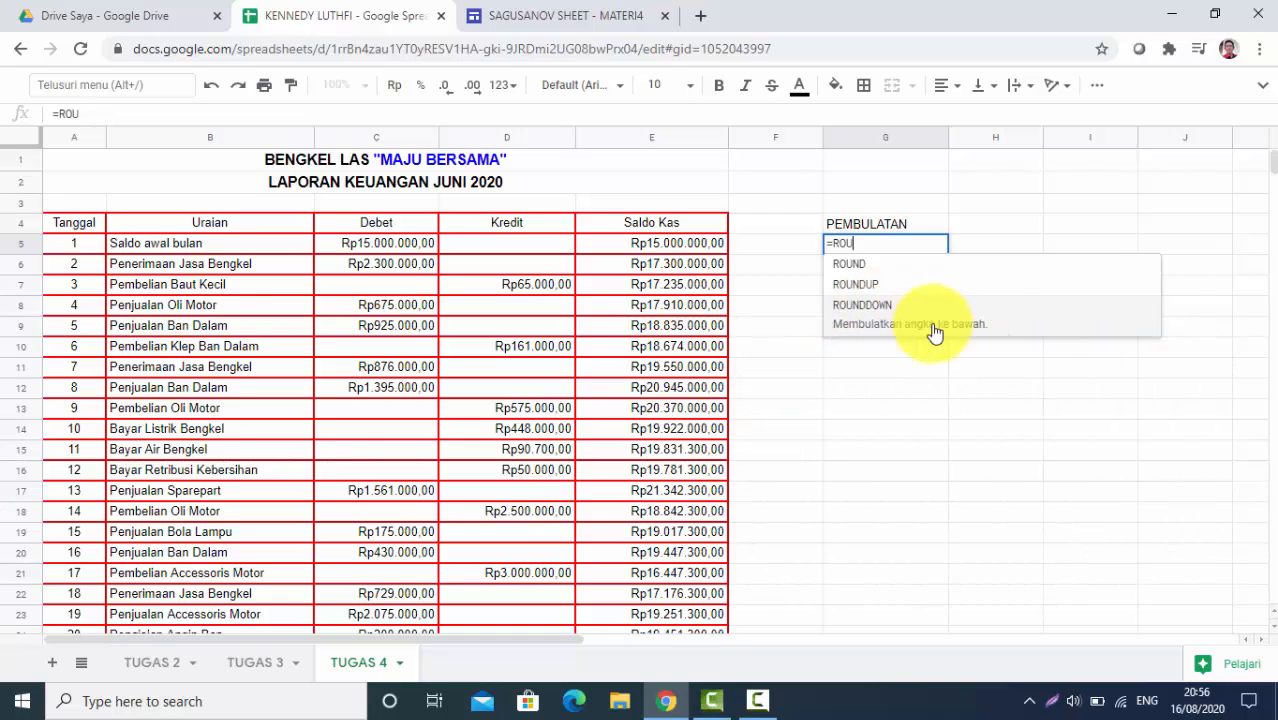
left_click(856, 266)
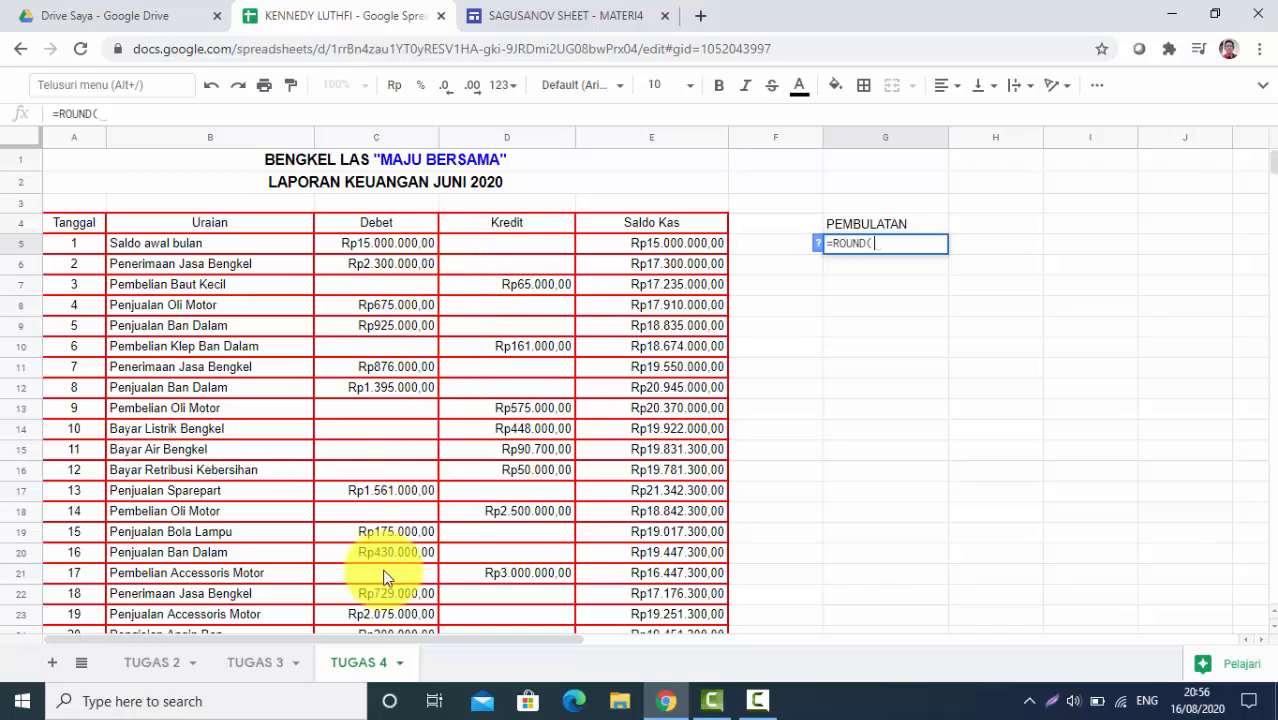
left_click(679, 267)
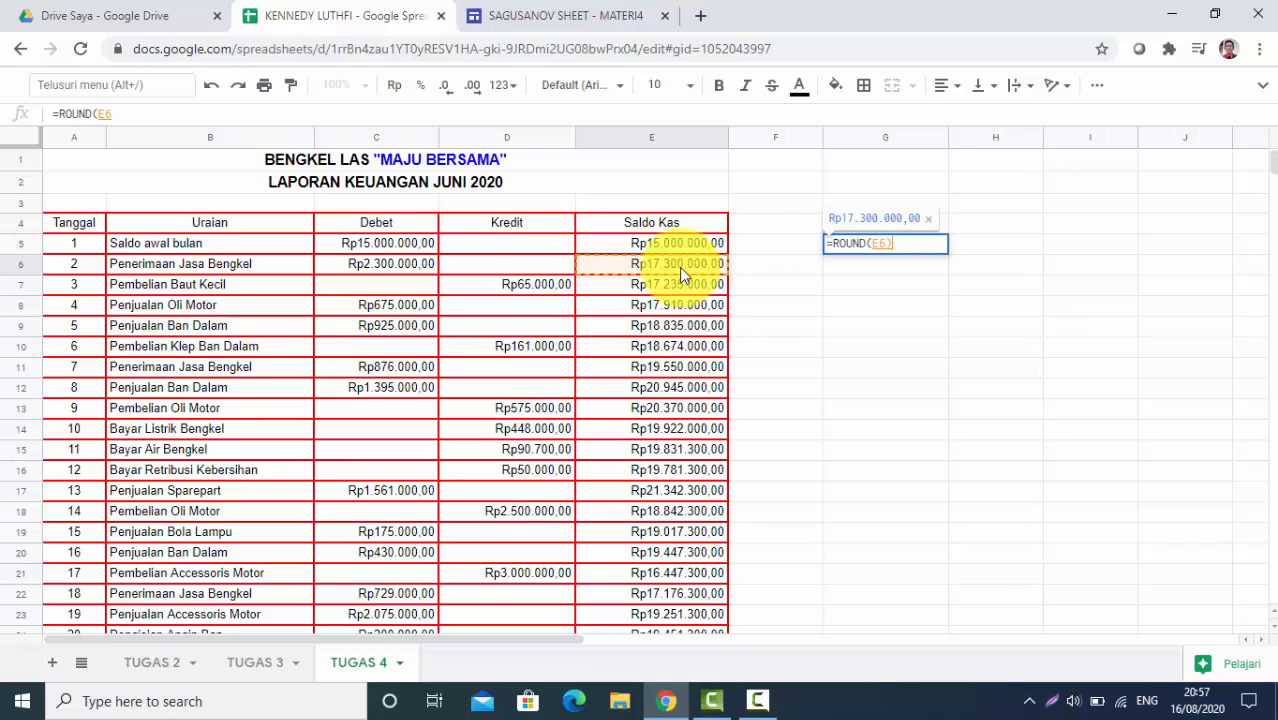
type(")")
key("Return")
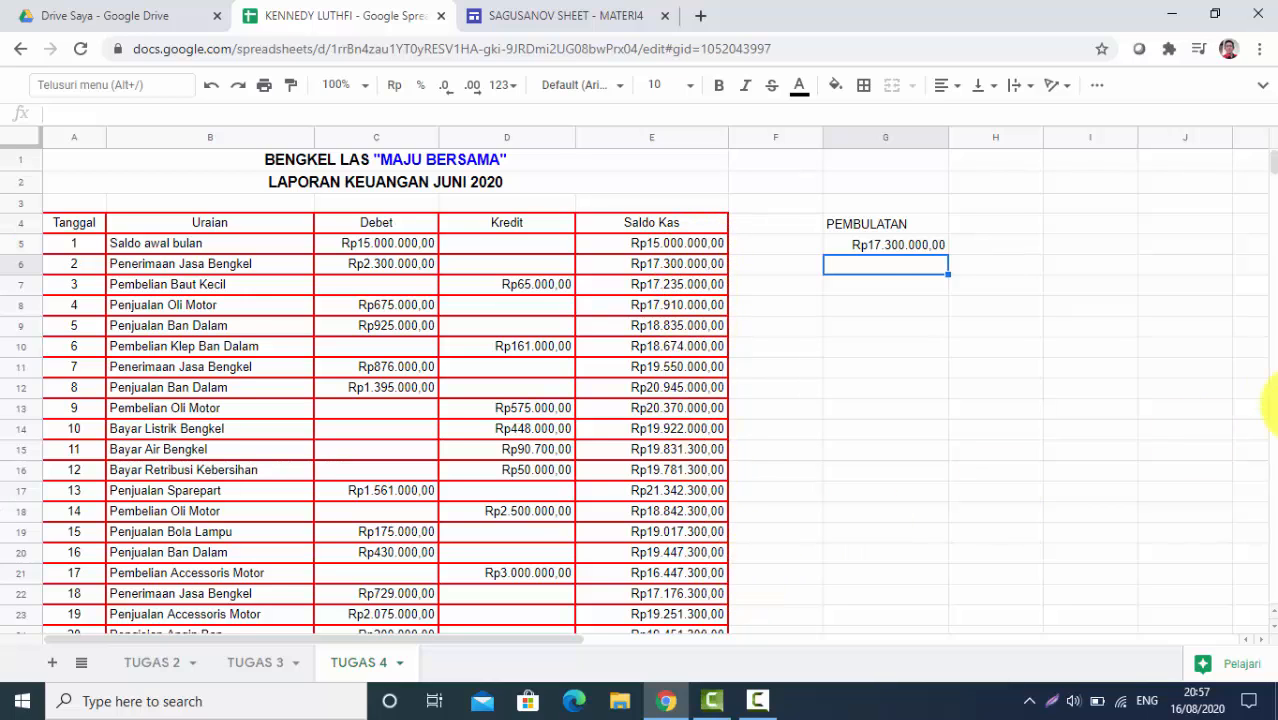
mouse_move(1272, 168)
left_mouse_down()
mouse_move(1268, 203)
mouse_move(1265, 166)
left_mouse_up()
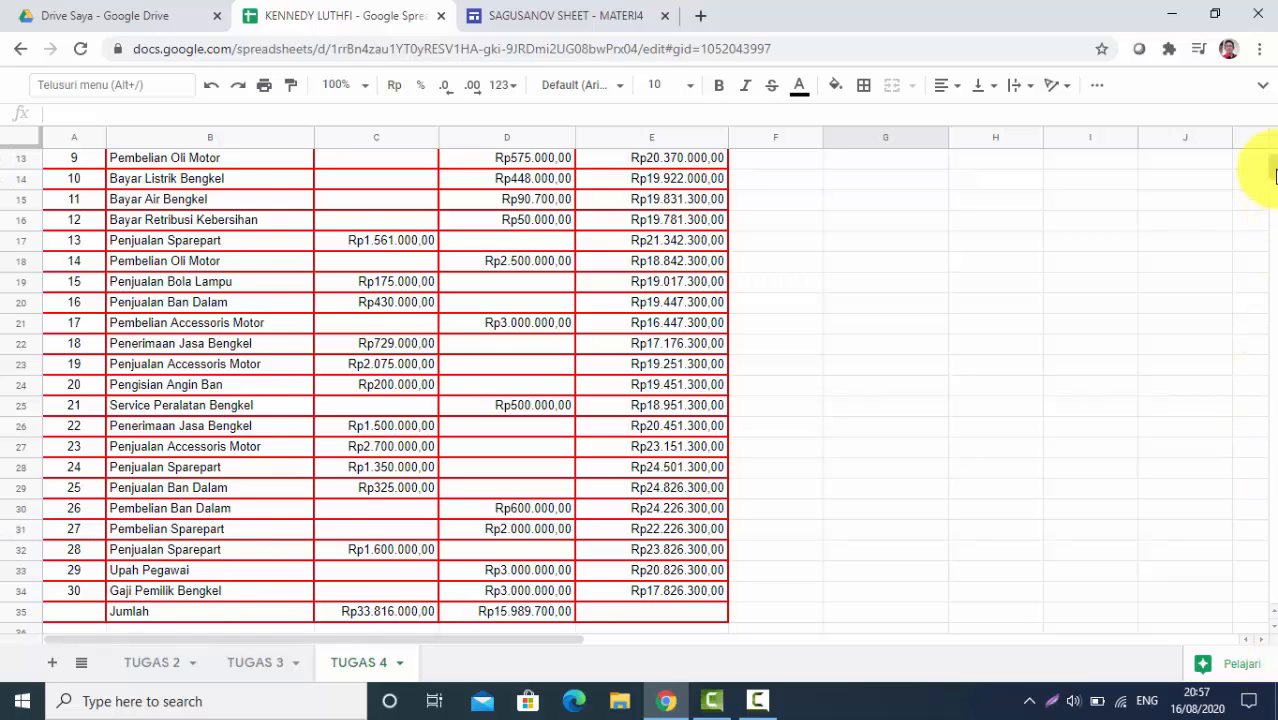
left_click_drag(1274, 170, 1275, 158)
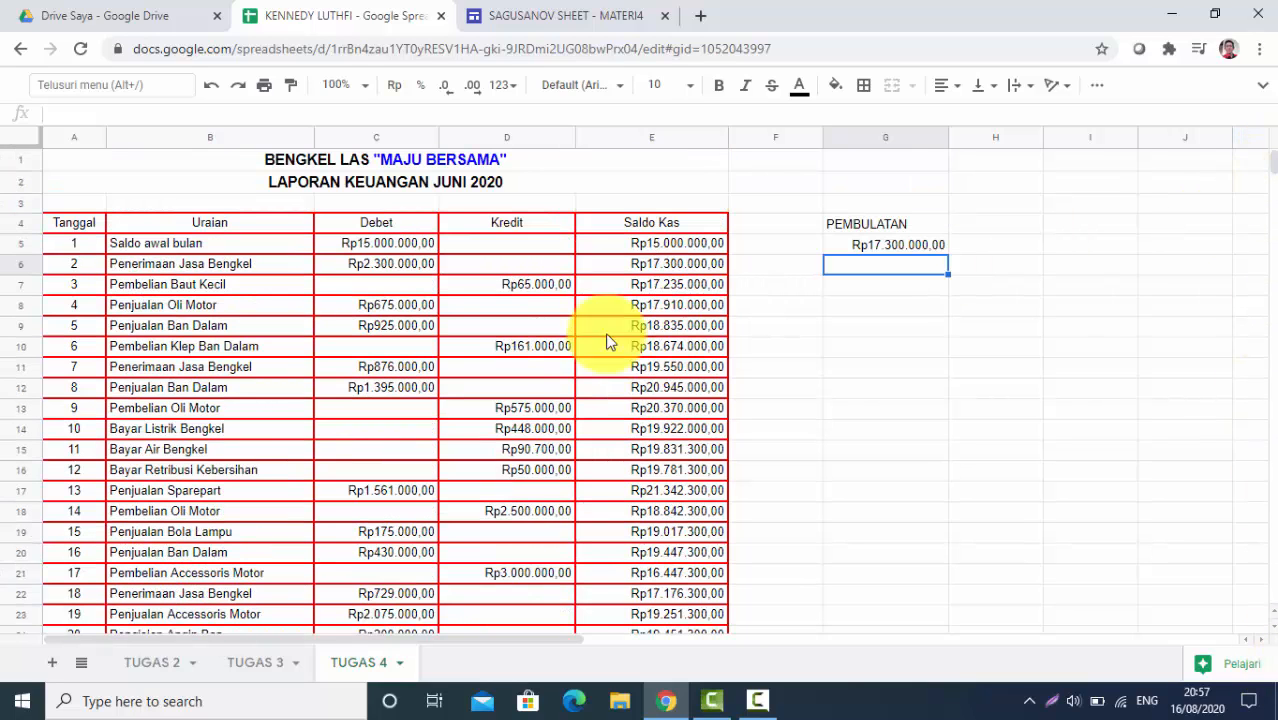
left_click(423, 244)
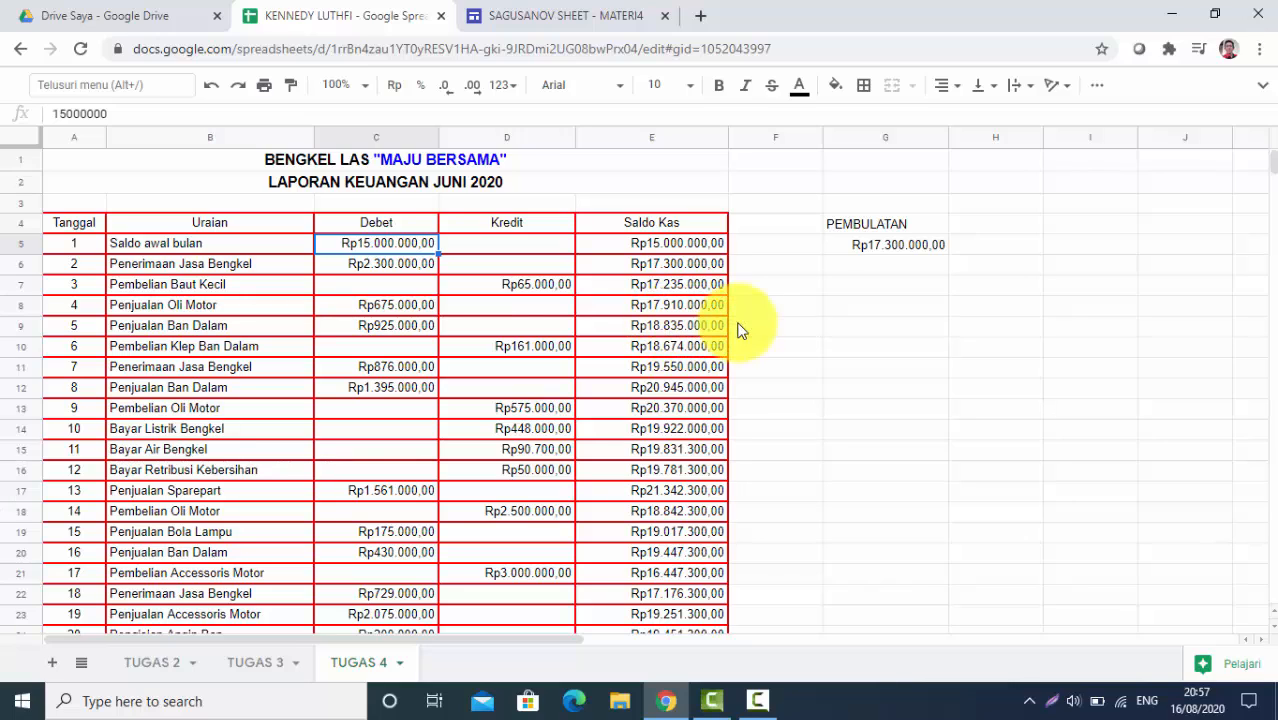
left_click(699, 328)
left_click(844, 326)
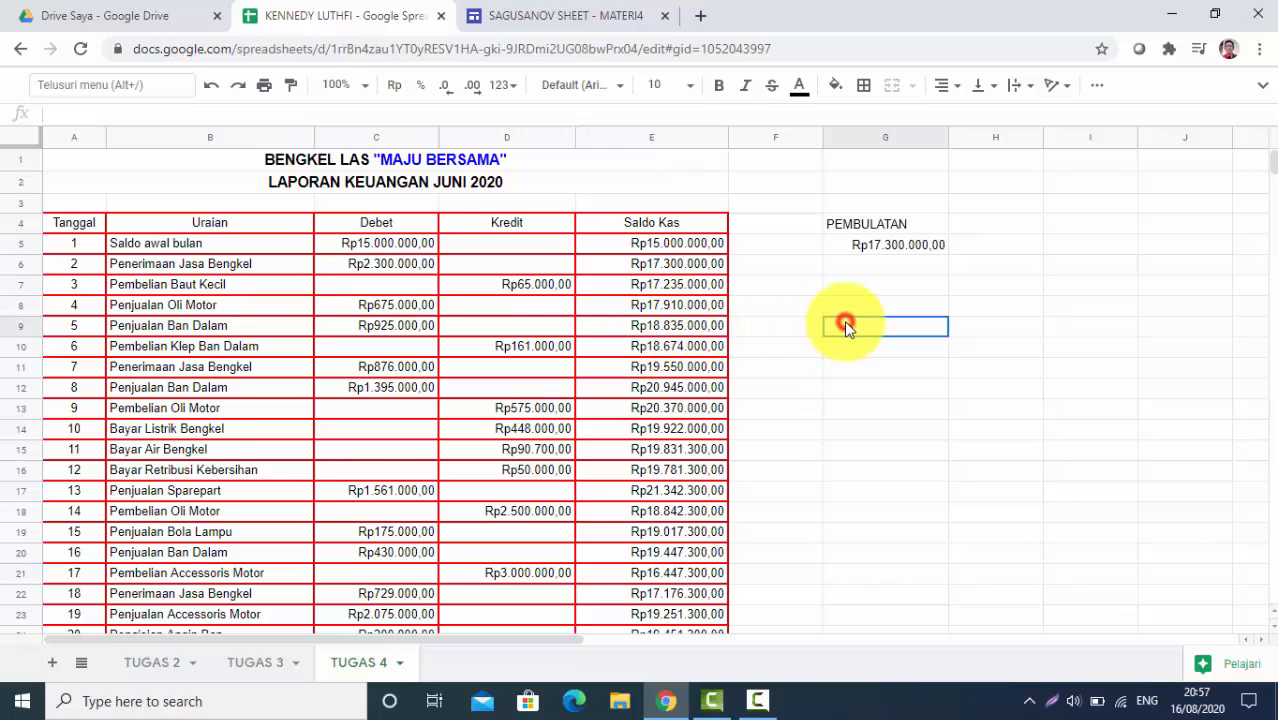
type("=")
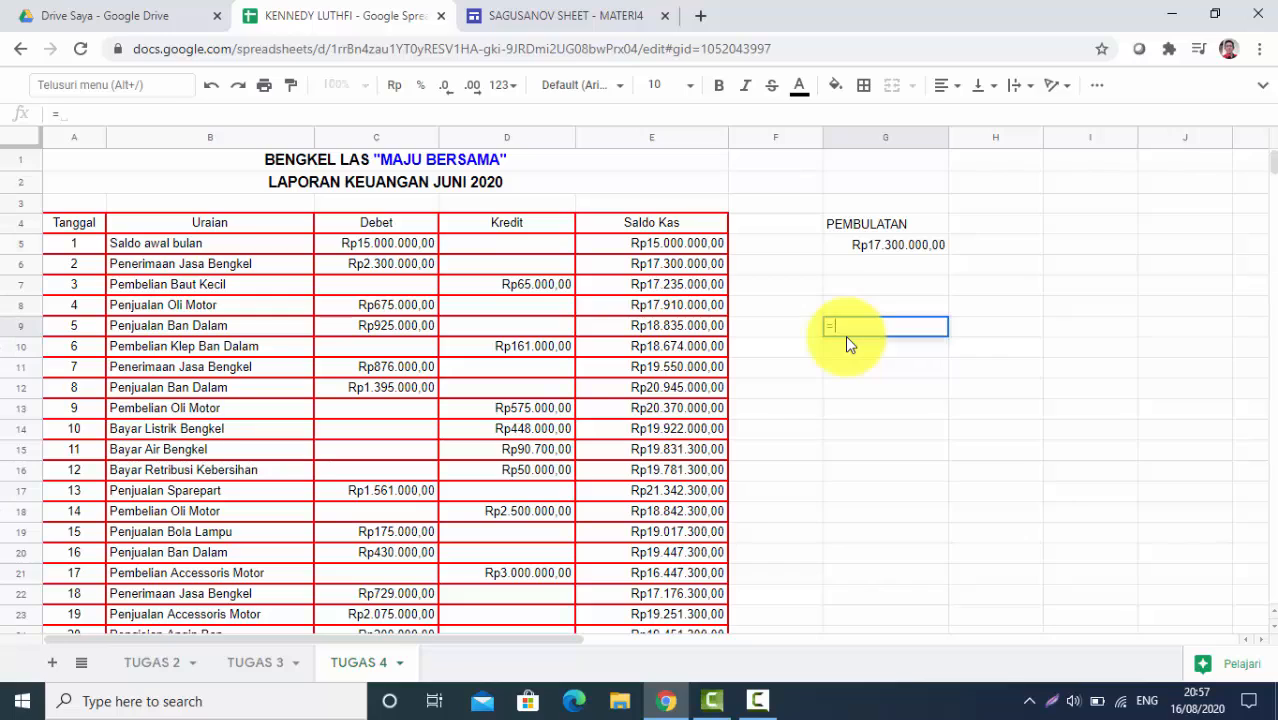
type("RPON")
key("BackSpace")
key("BackSpace")
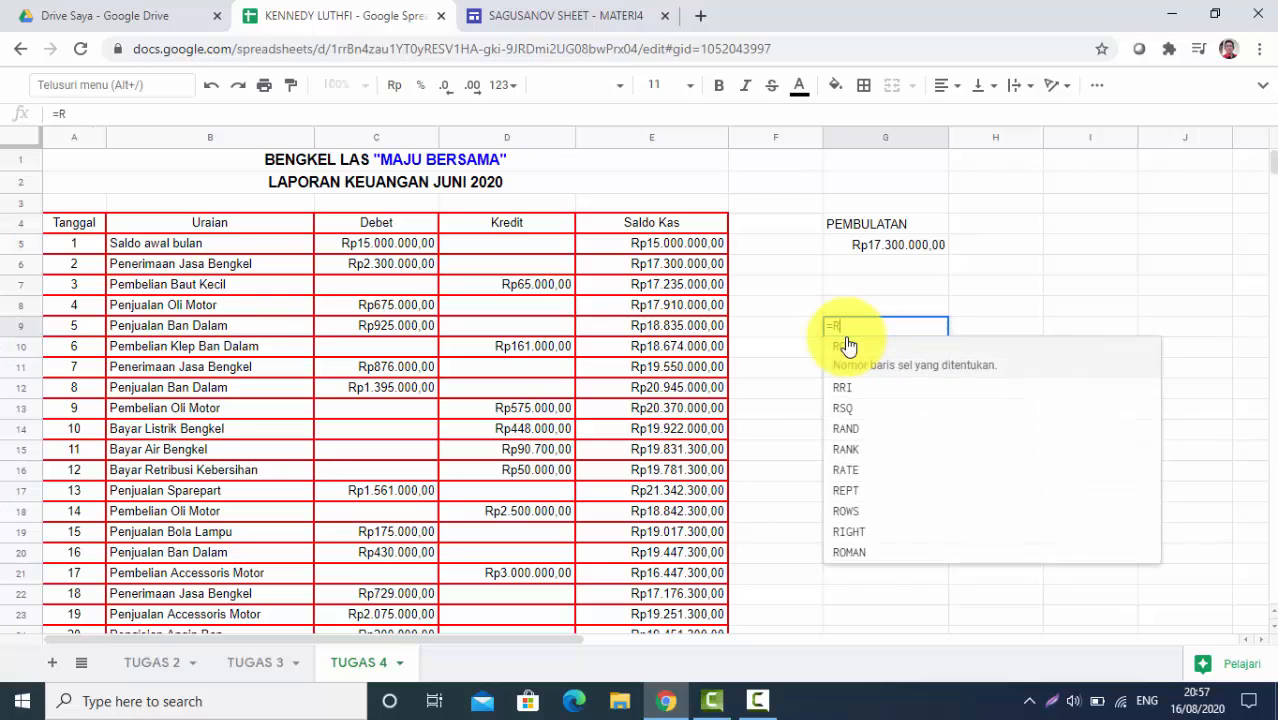
type("OU")
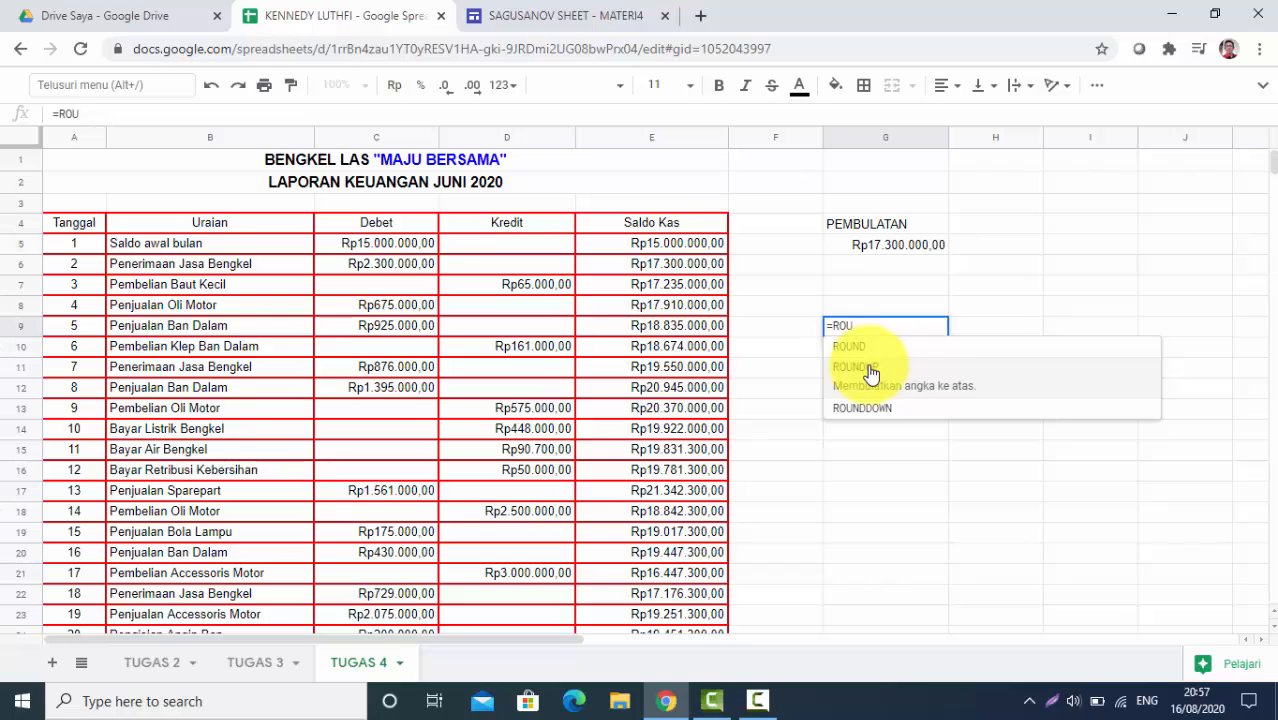
left_click(866, 367)
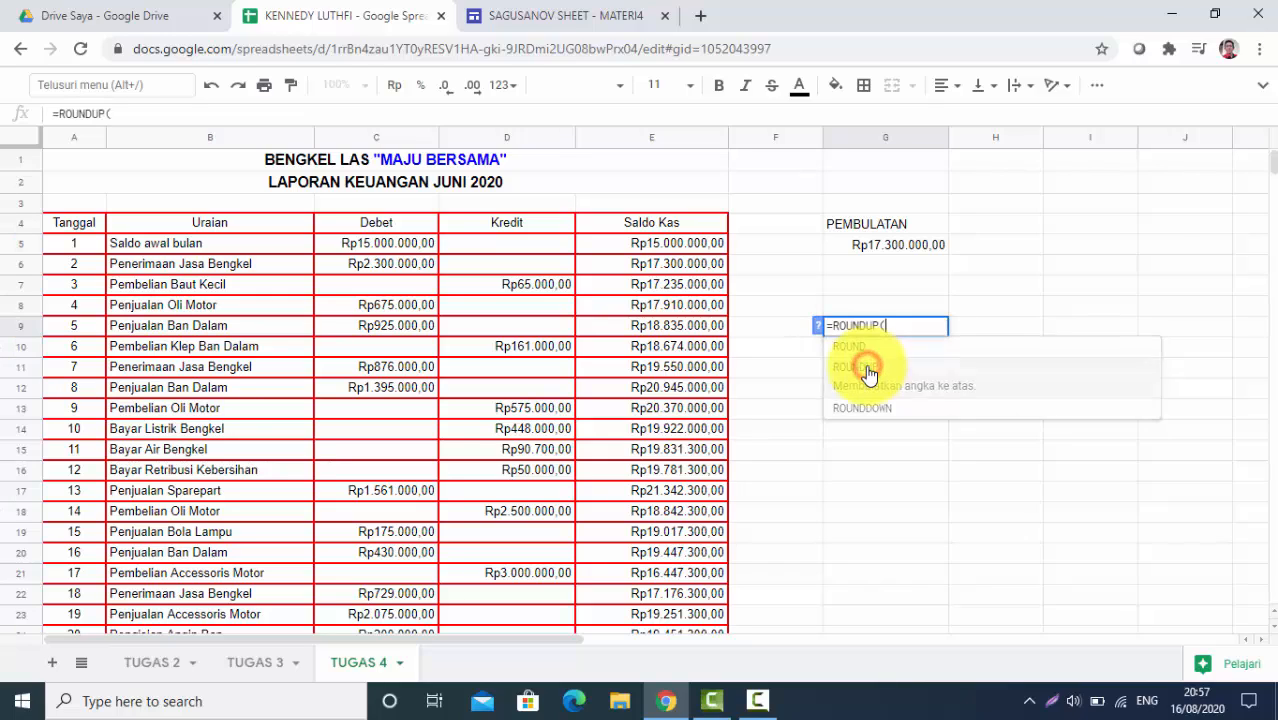
left_click(669, 330)
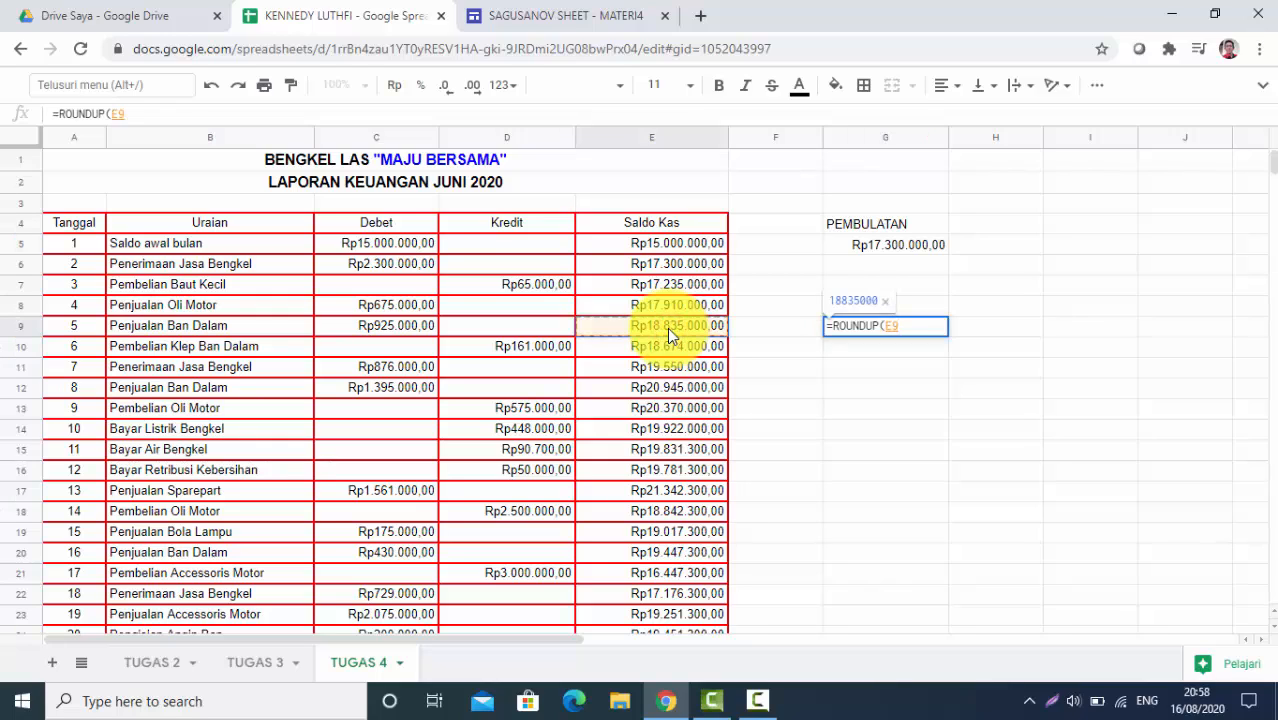
type(")")
key("Return")
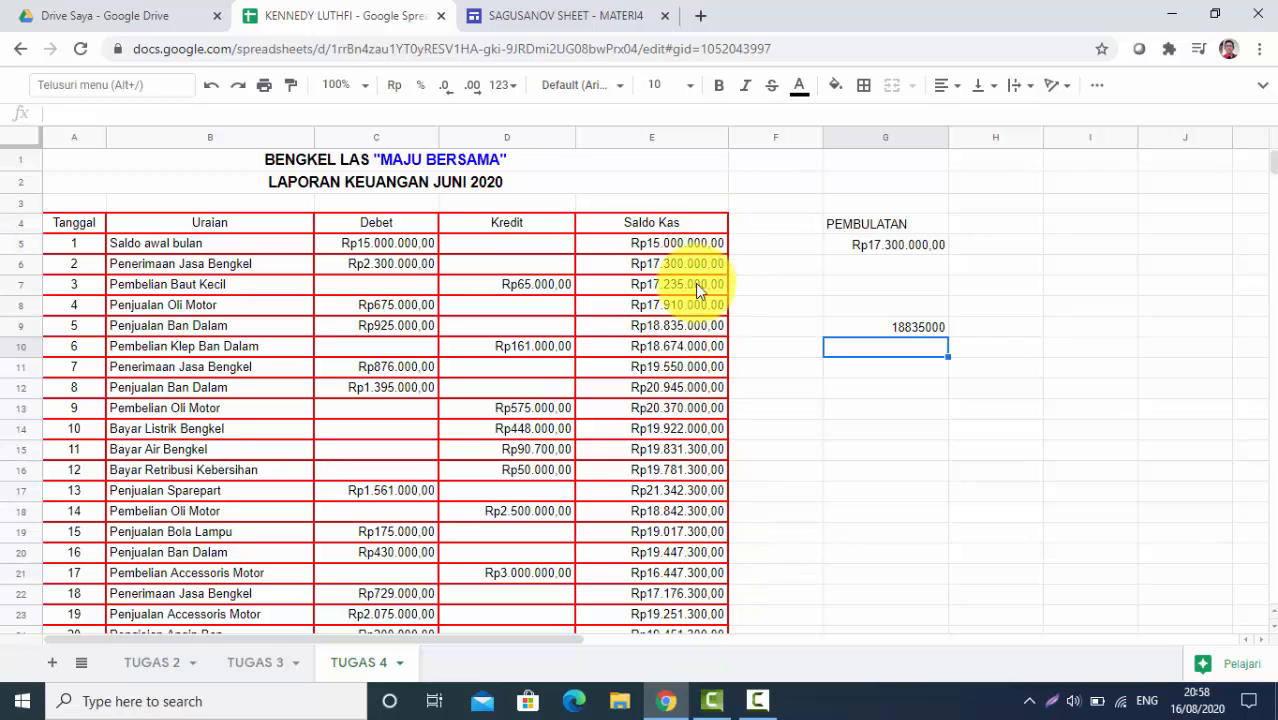
left_click(931, 333)
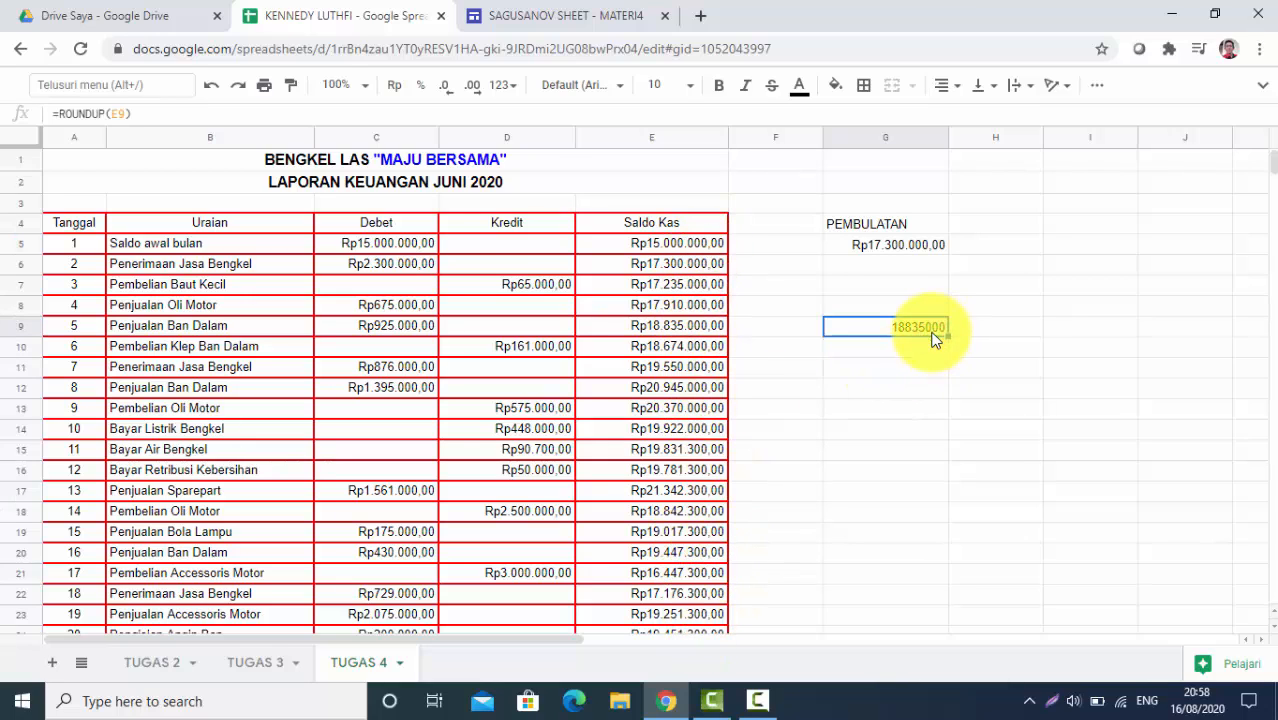
key("Delete")
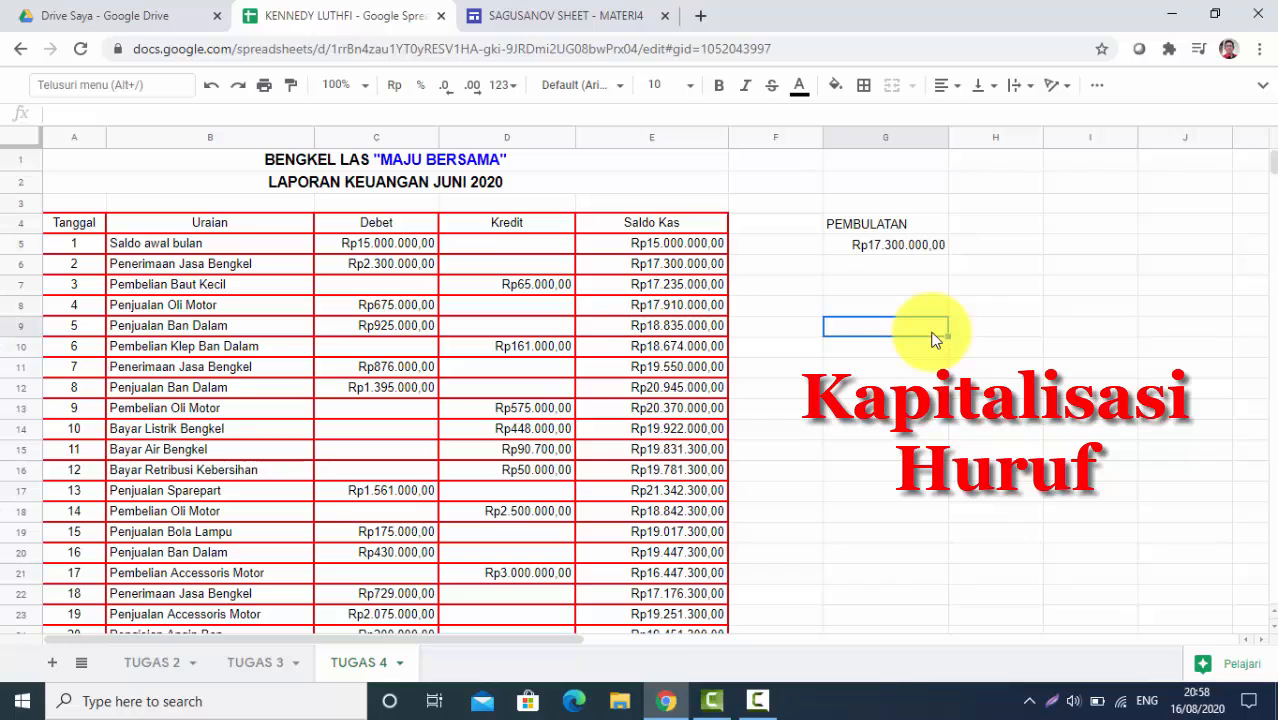
Widen column H, enter the heading KAPITALISASI in H4, and begin a formula in H5
left_click(987, 222)
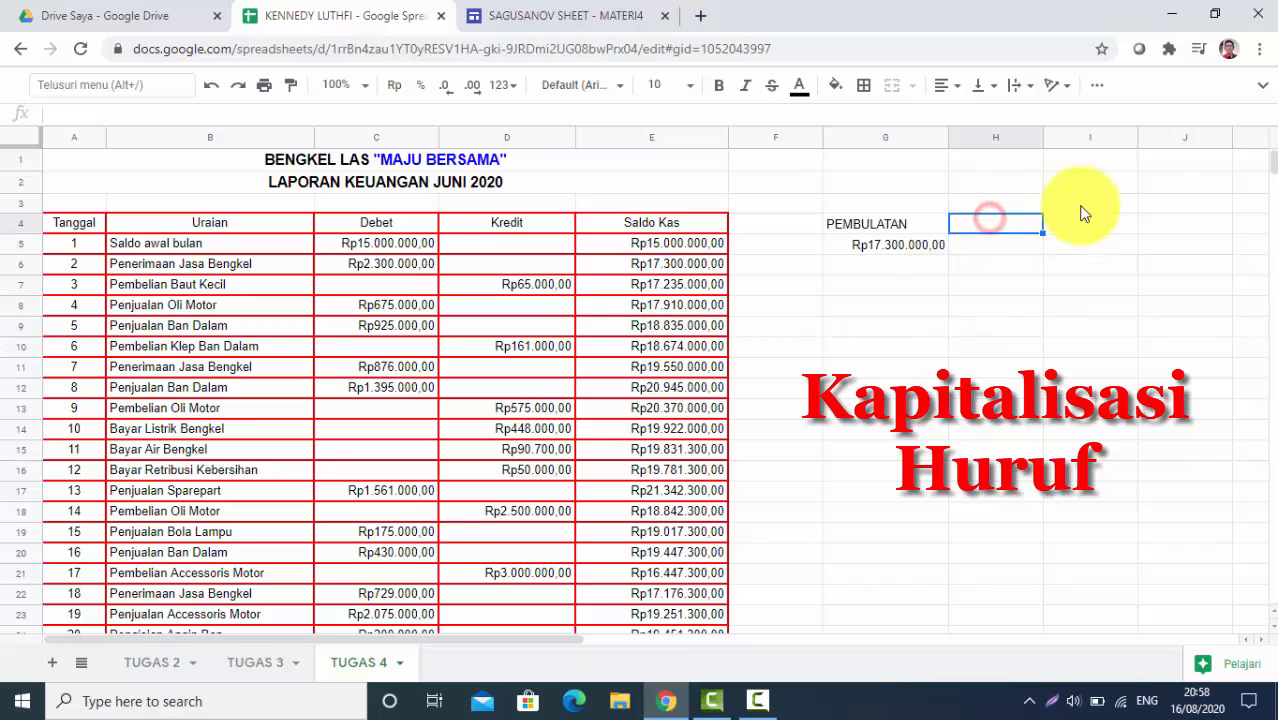
left_click_drag(1043, 132, 1095, 134)
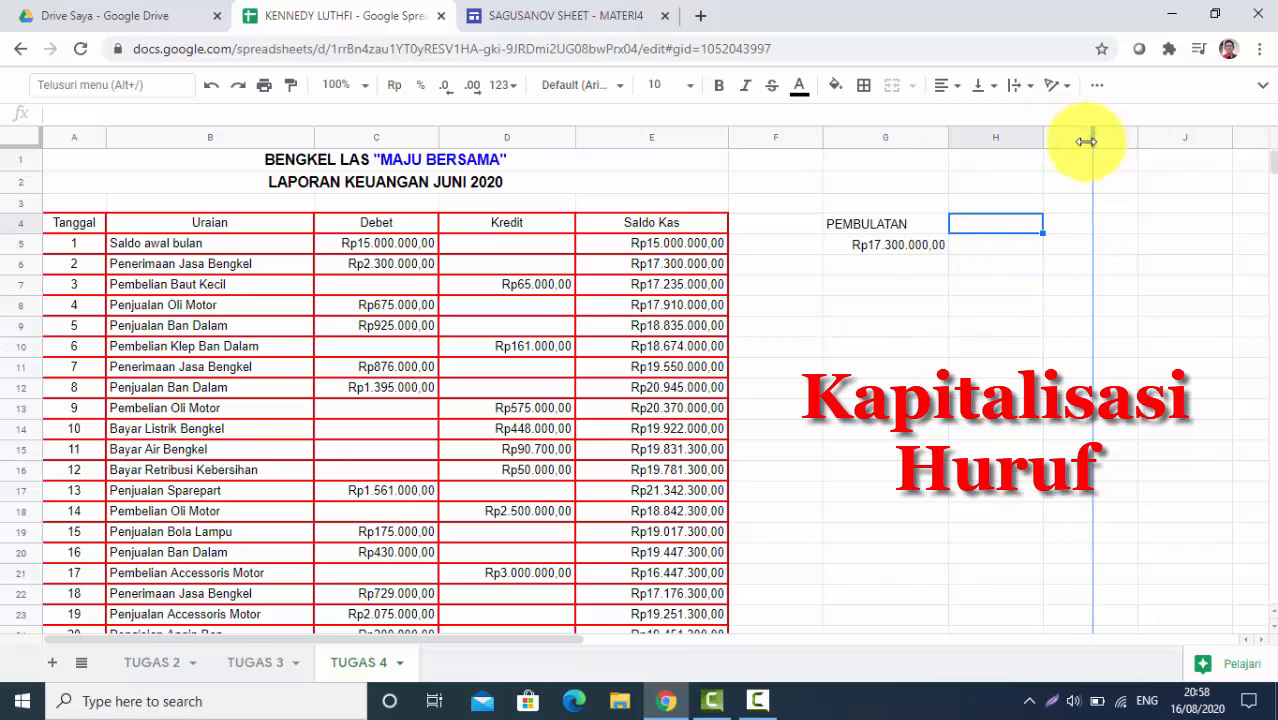
left_click(978, 232)
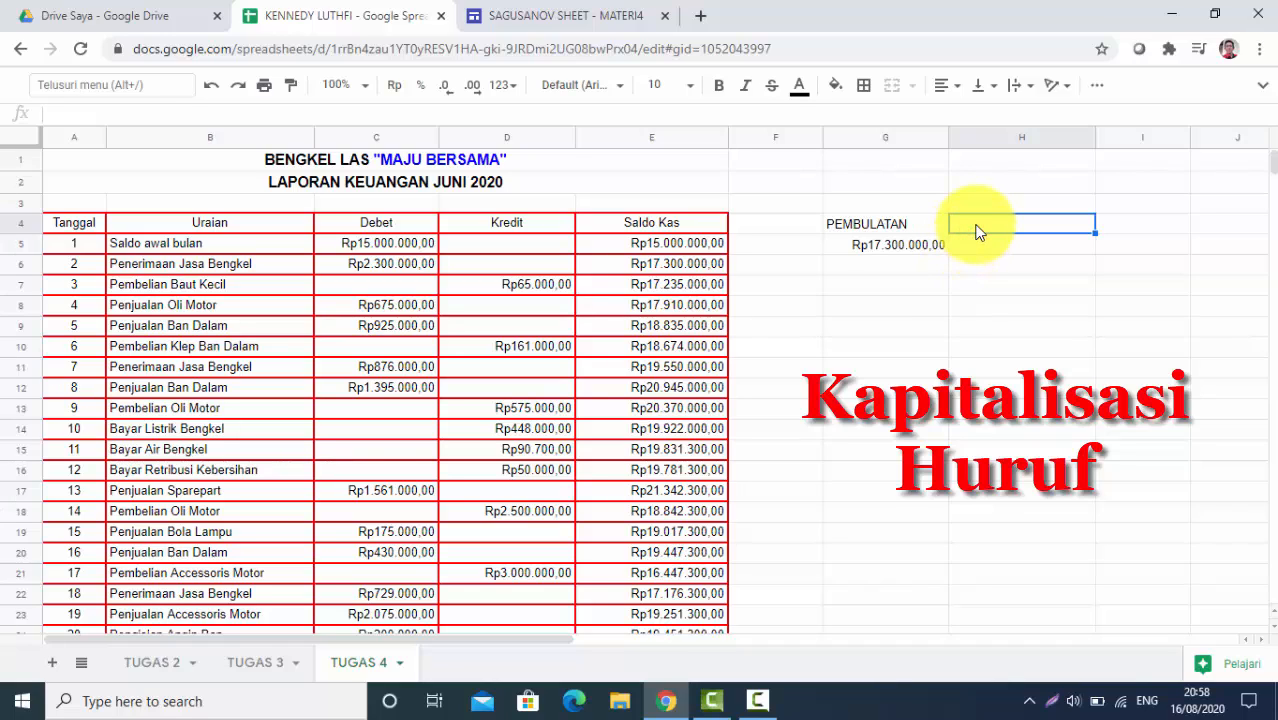
type("k")
key("BackSpace")
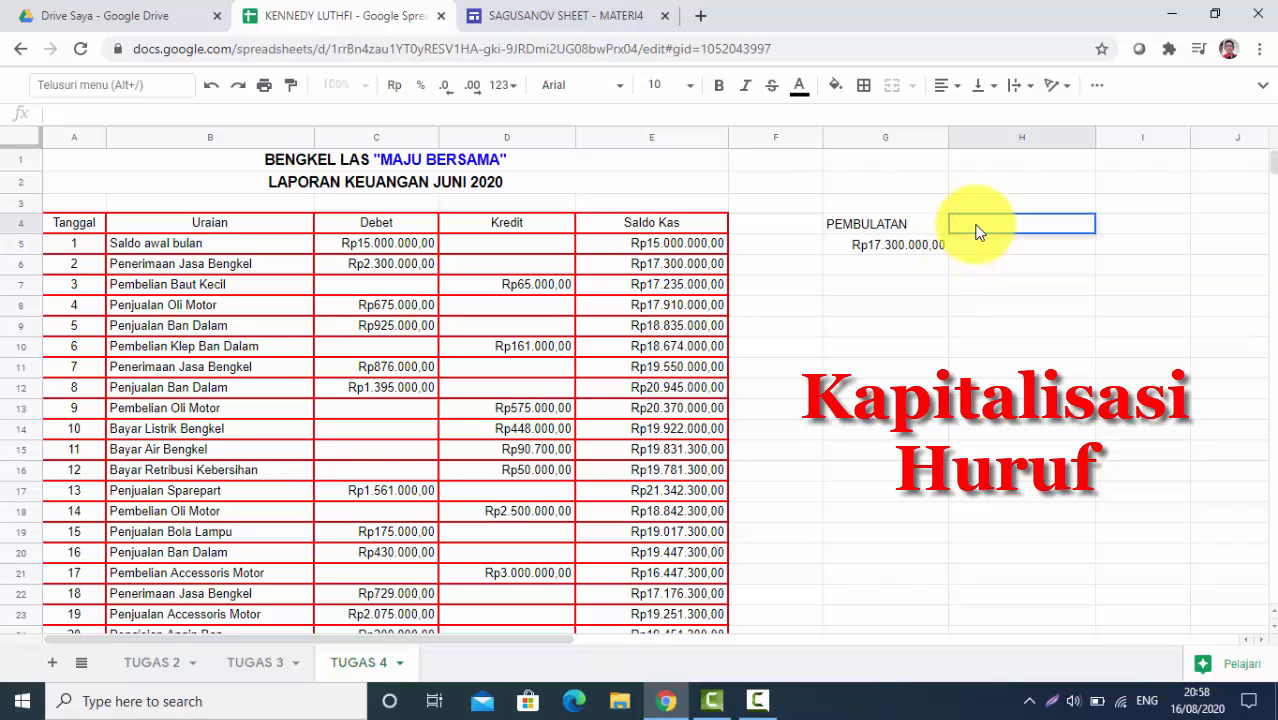
type("KAPITALISASI")
key("Return")
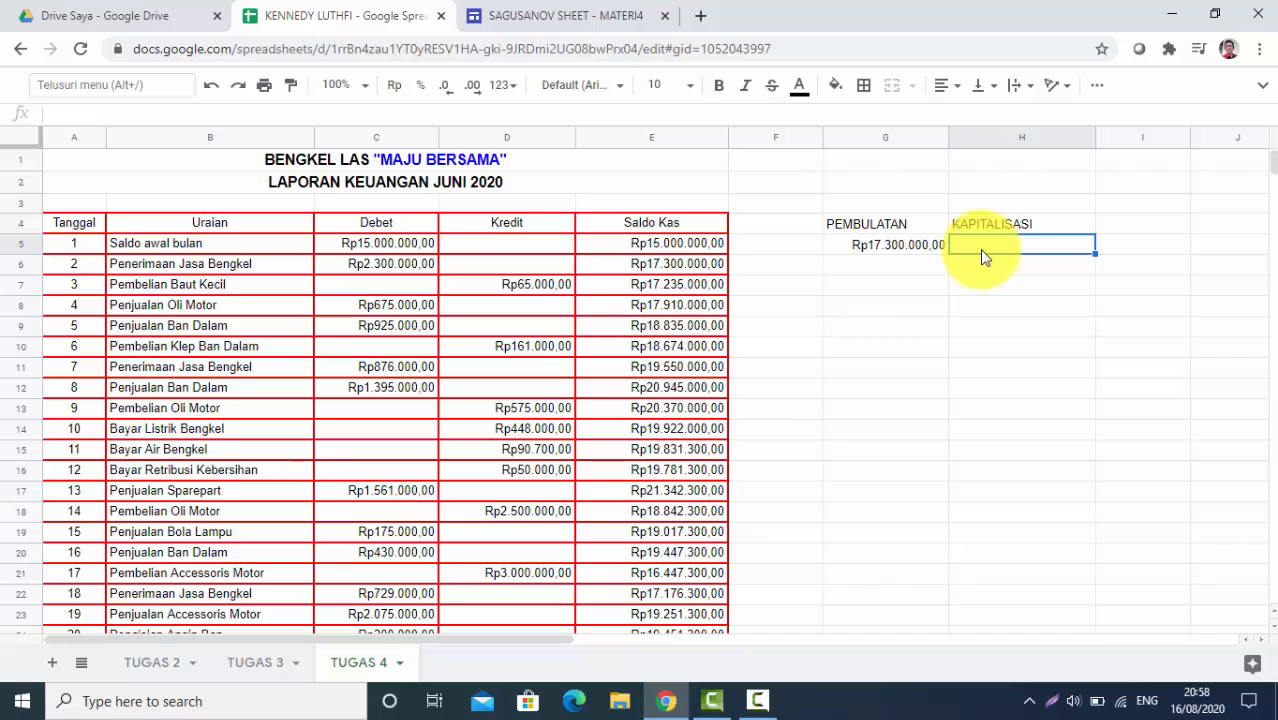
type("=")
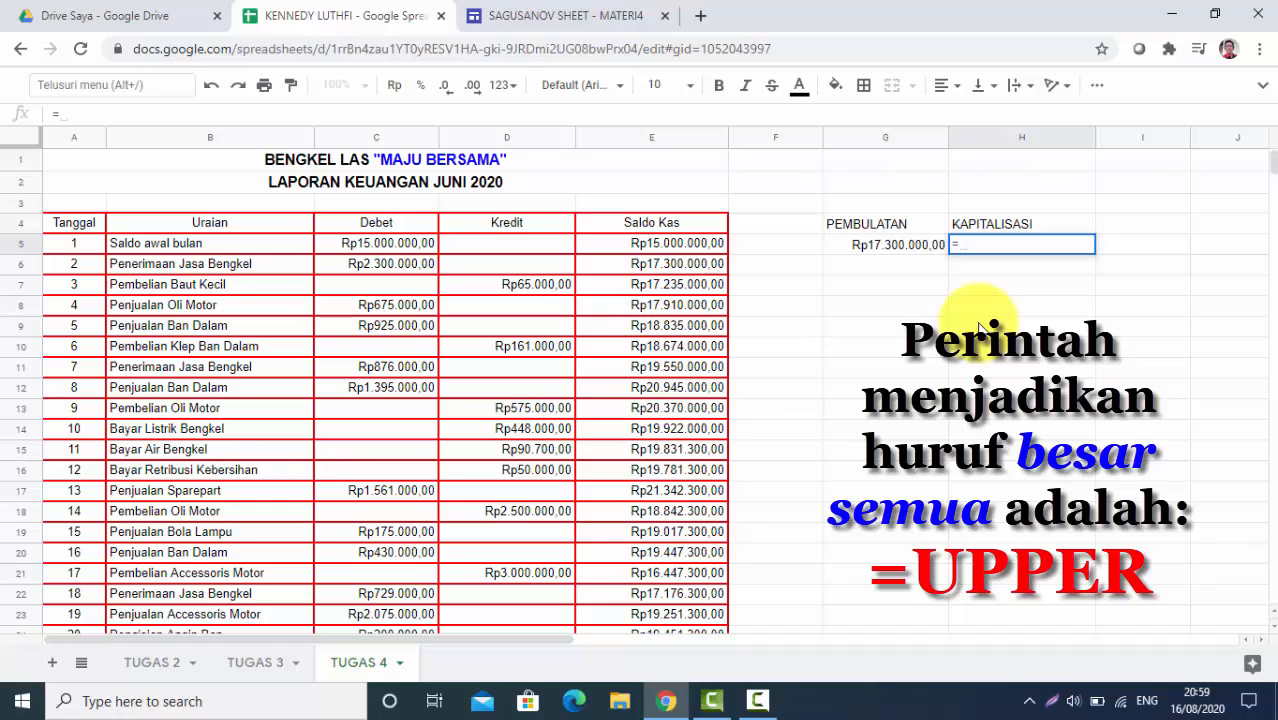
Complete =UPPER(B5) in H5 so it shows SALDO AWAL BULAN
type("P")
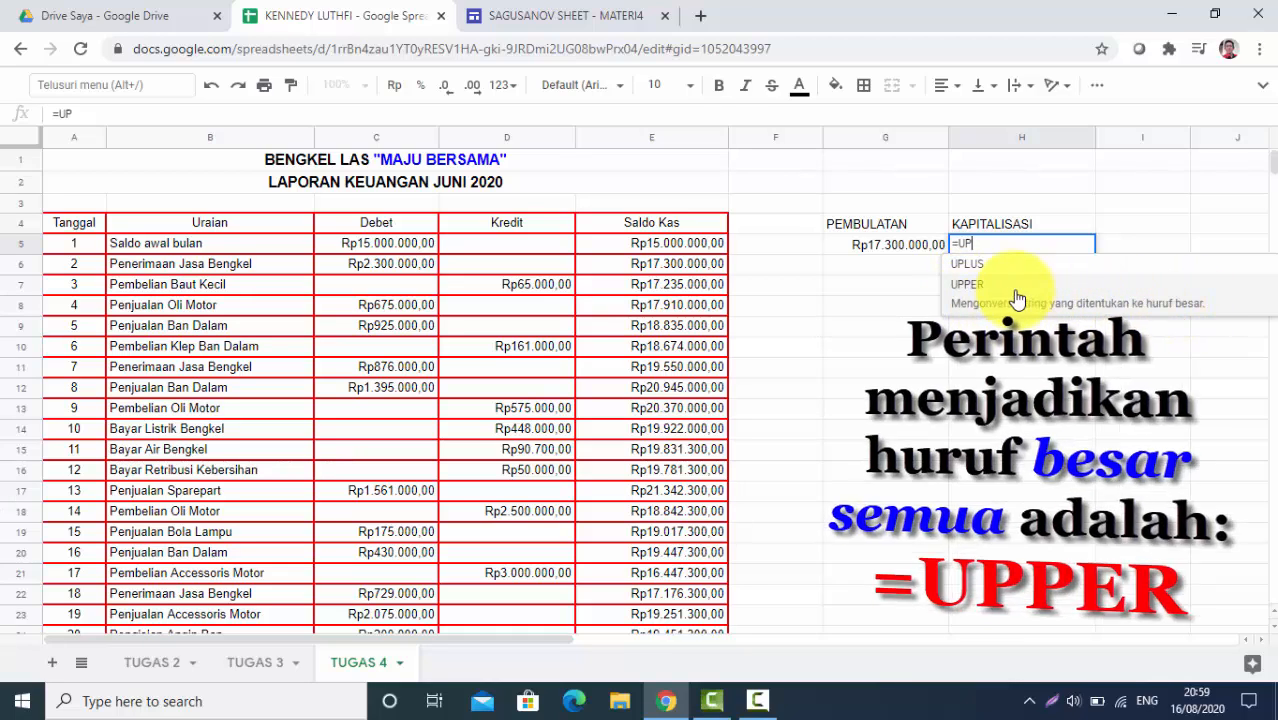
left_click(959, 285)
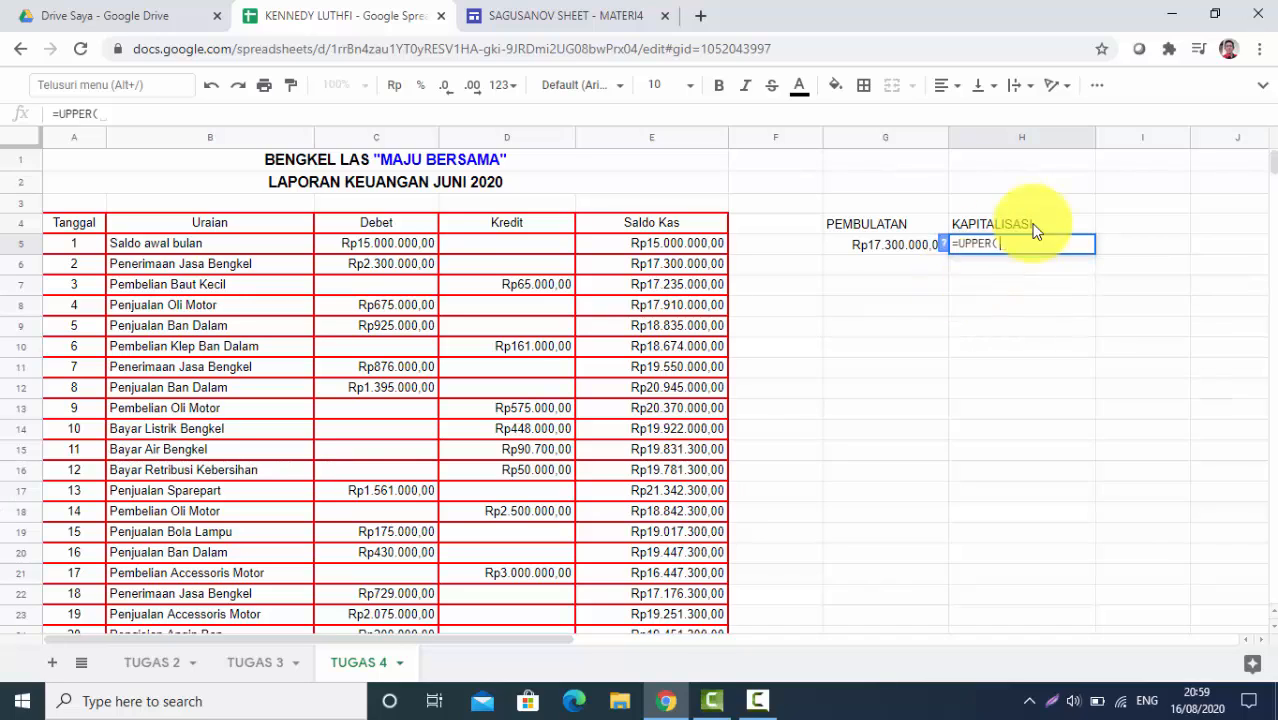
left_click(183, 246)
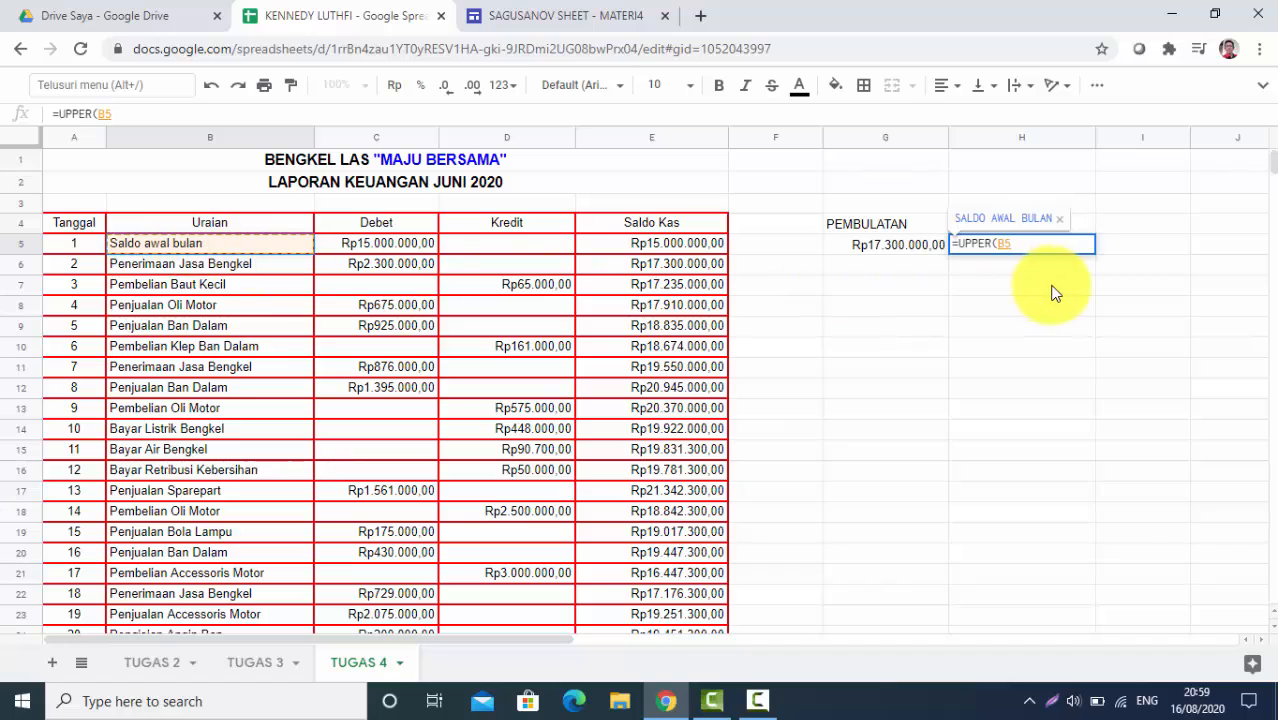
type(")")
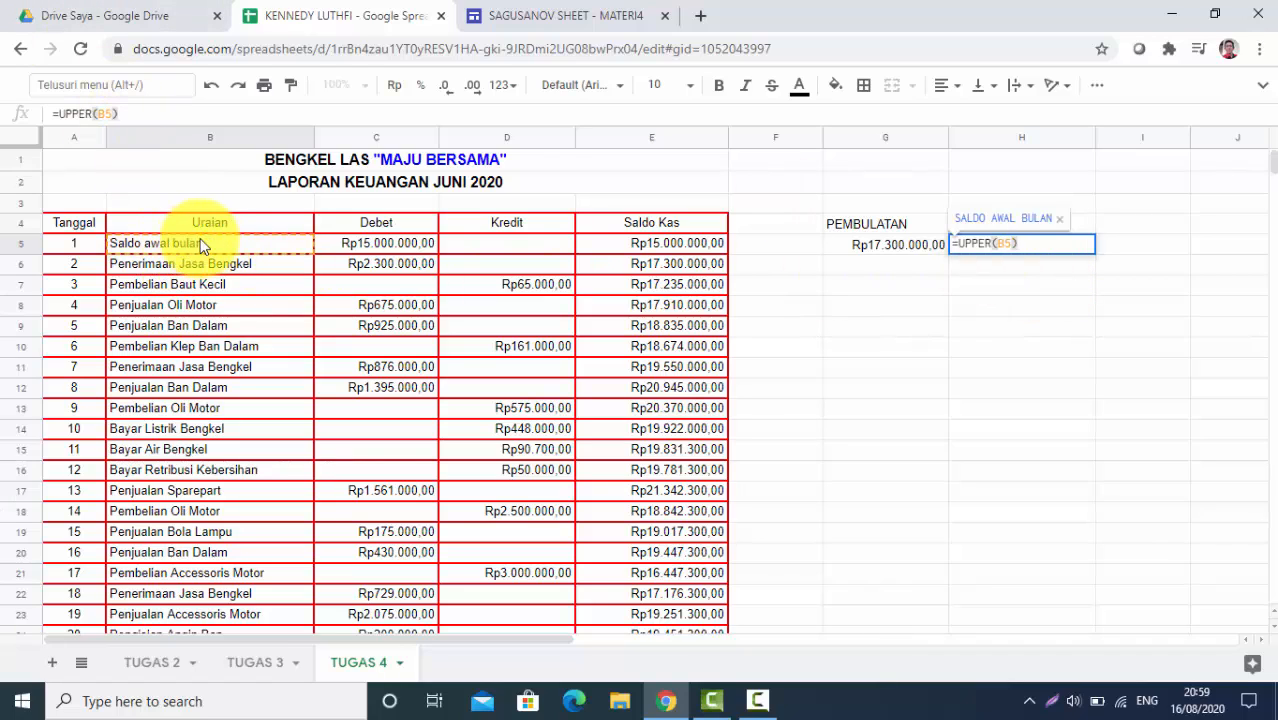
key("Return")
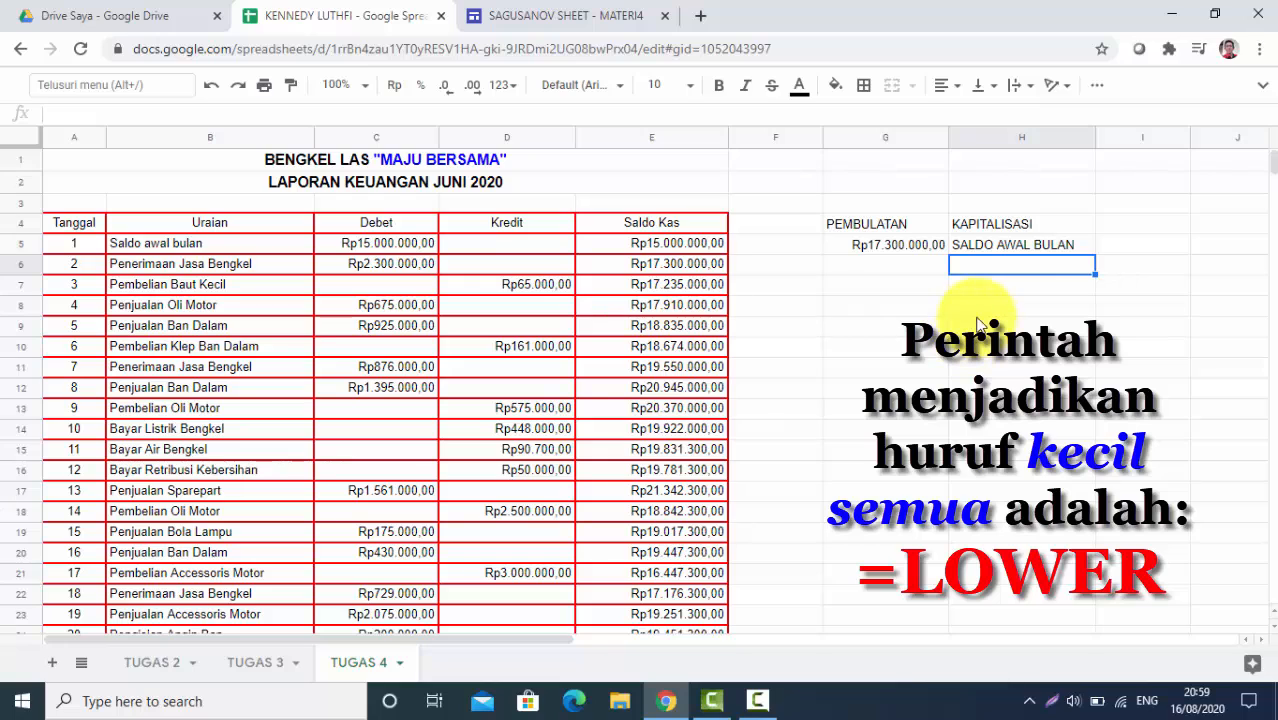
Enter =LOWER(B5) in H6 to show 'saldo awal bulan', then check both formulas
left_click(185, 240)
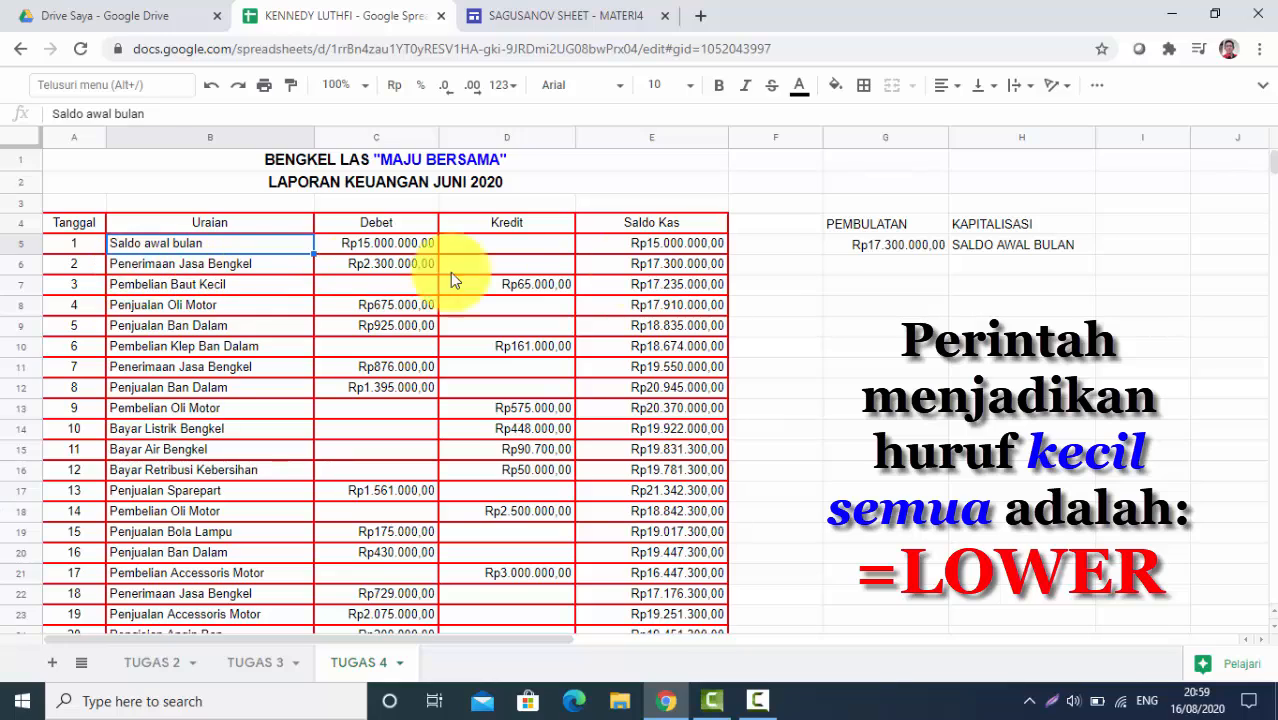
left_click(958, 265)
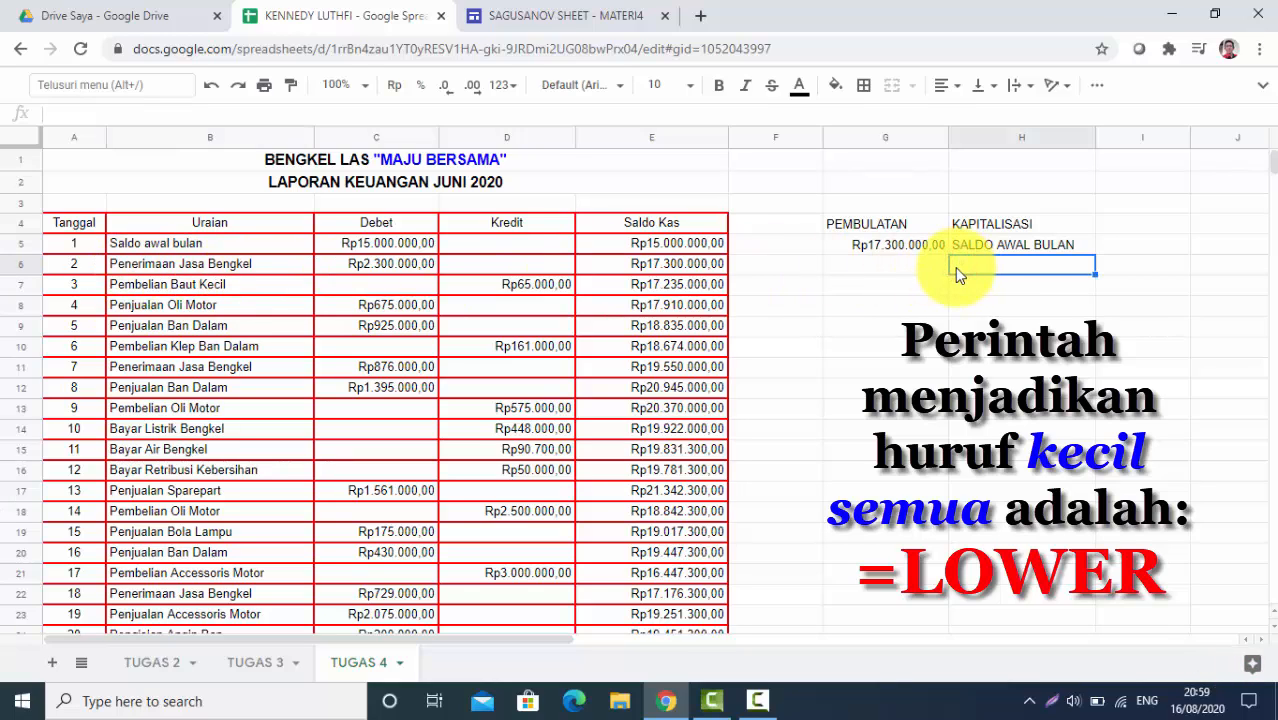
type("=")
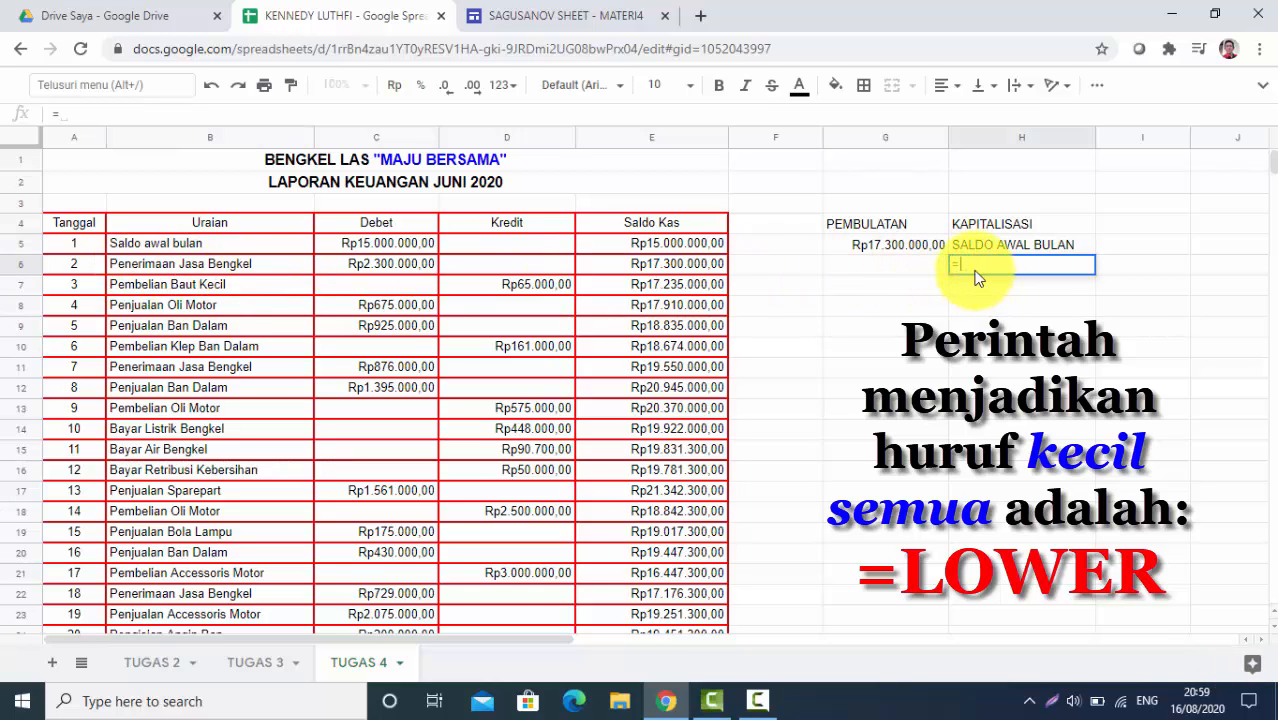
type("L")
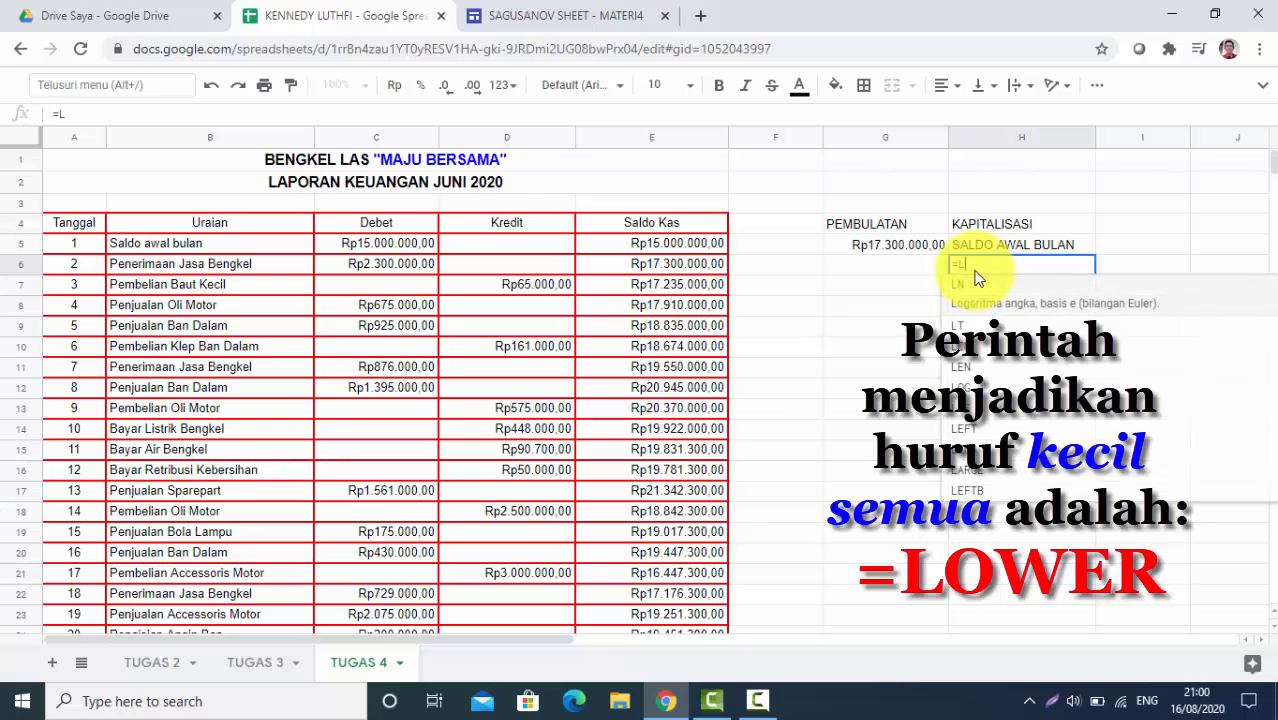
type("OWER")
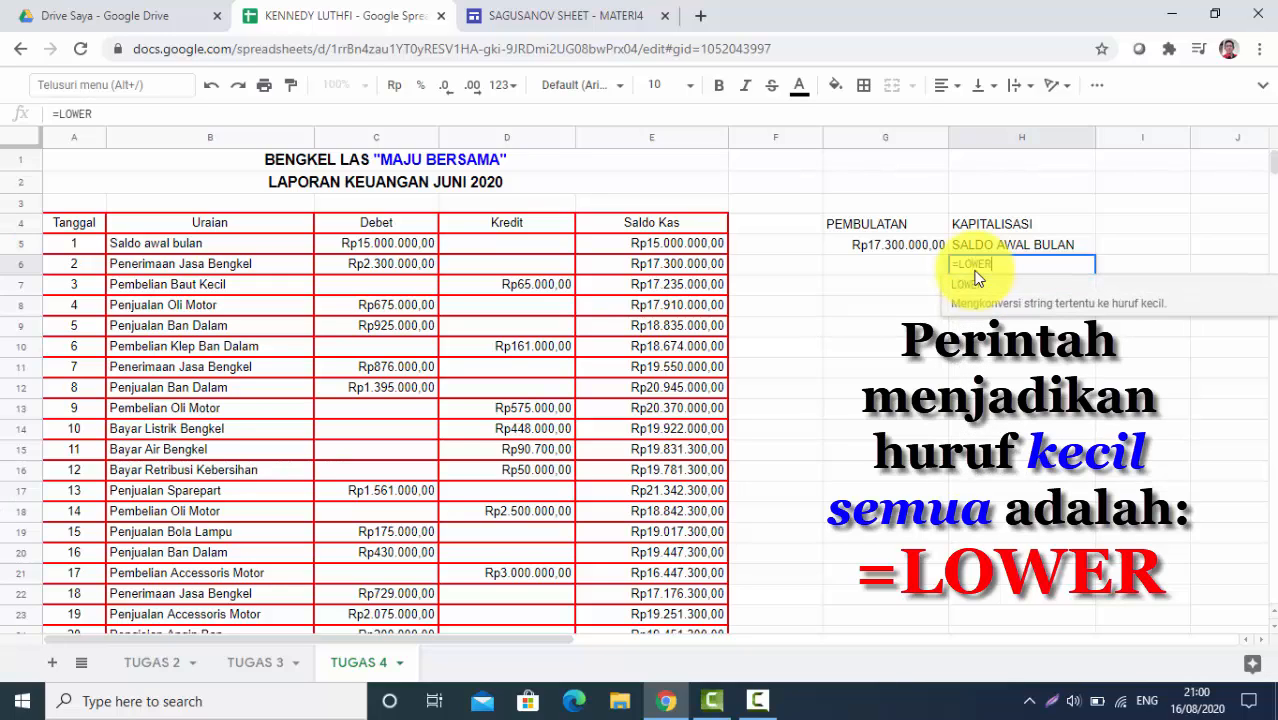
left_click(979, 287)
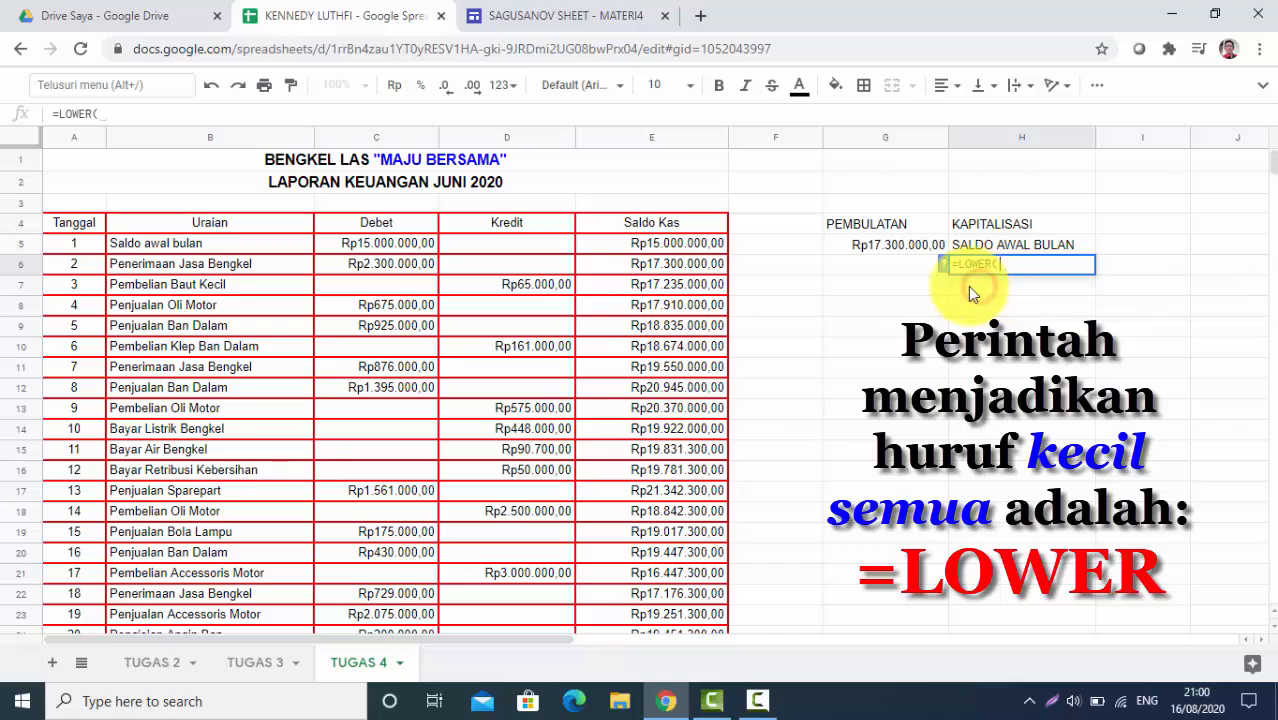
left_click(166, 243)
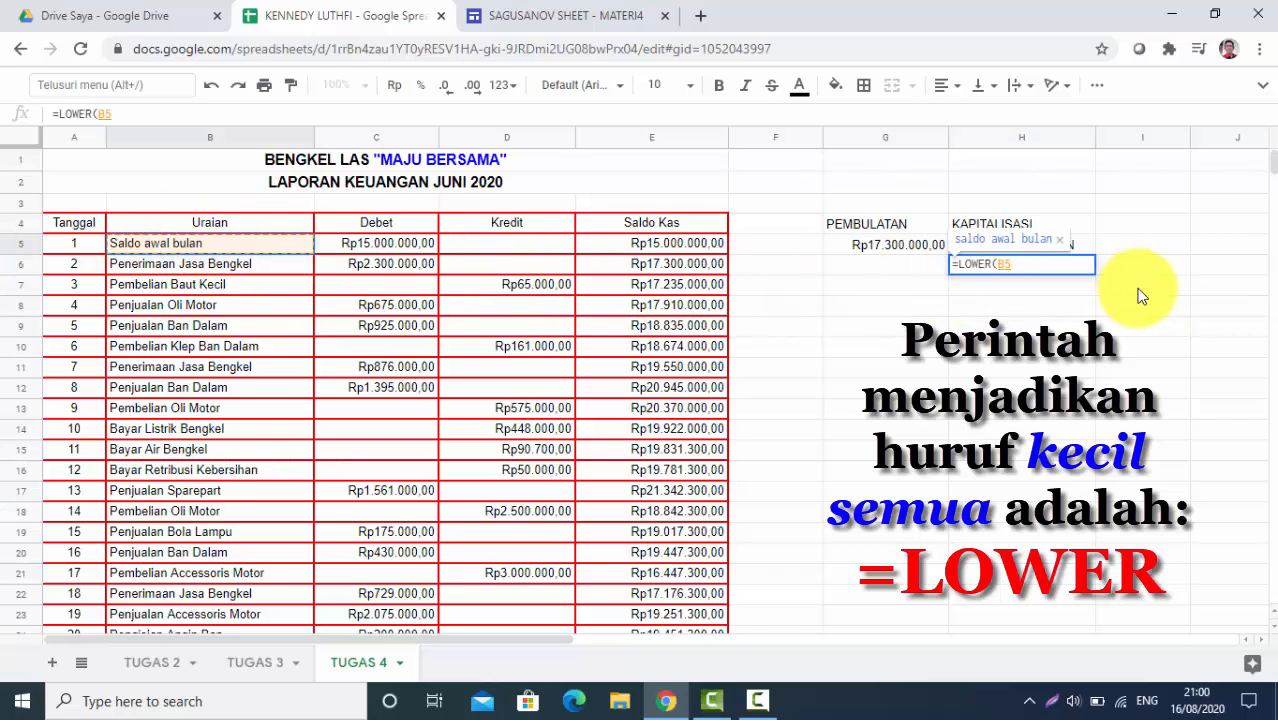
type(")")
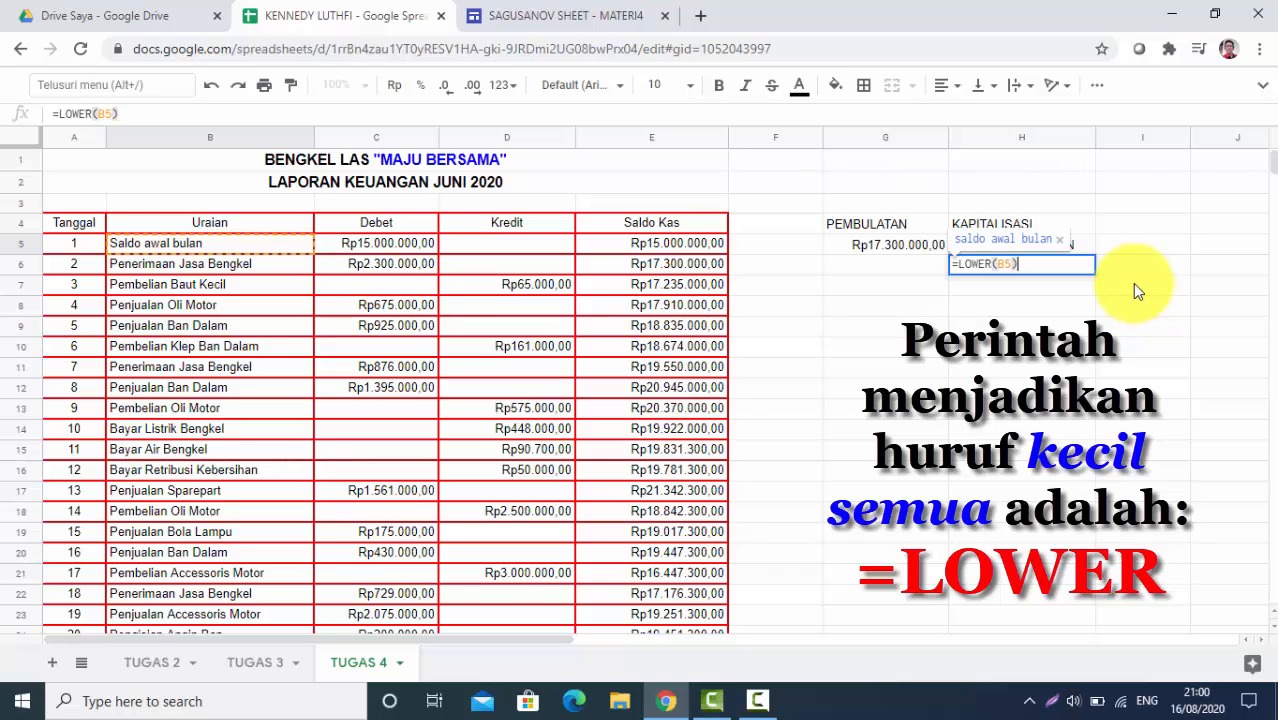
key("Return")
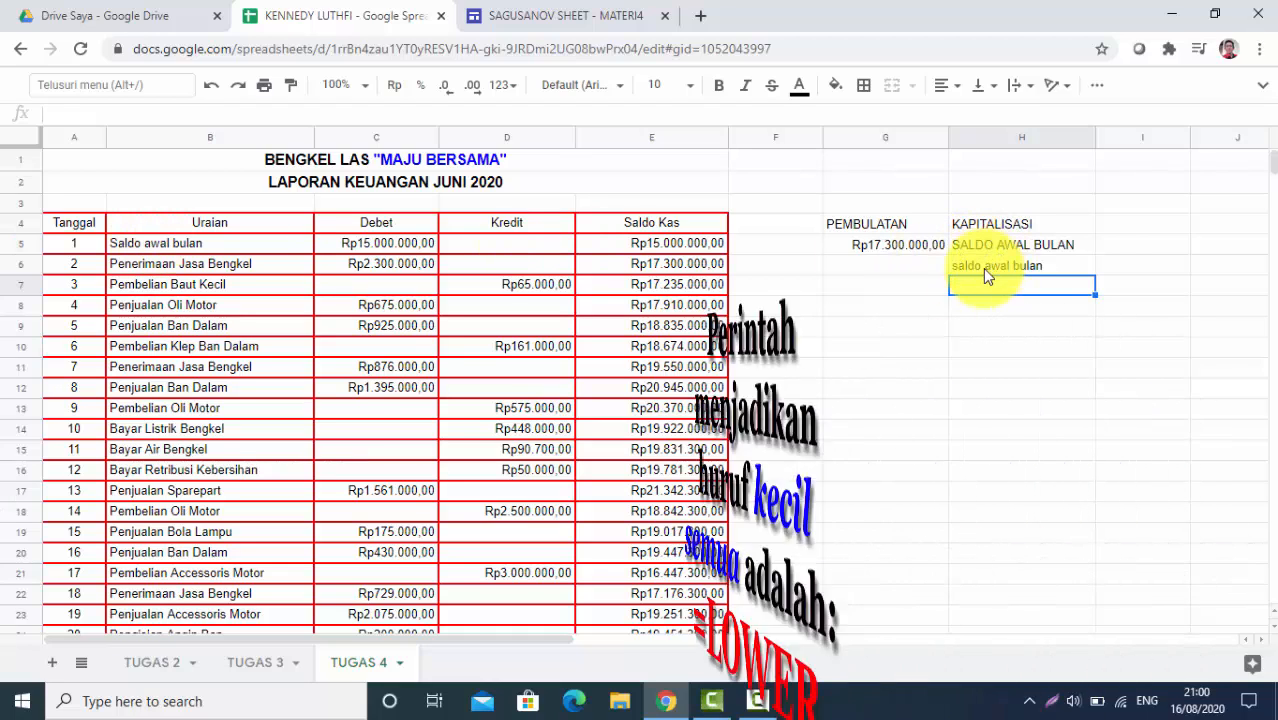
left_click(982, 268)
left_click(993, 248)
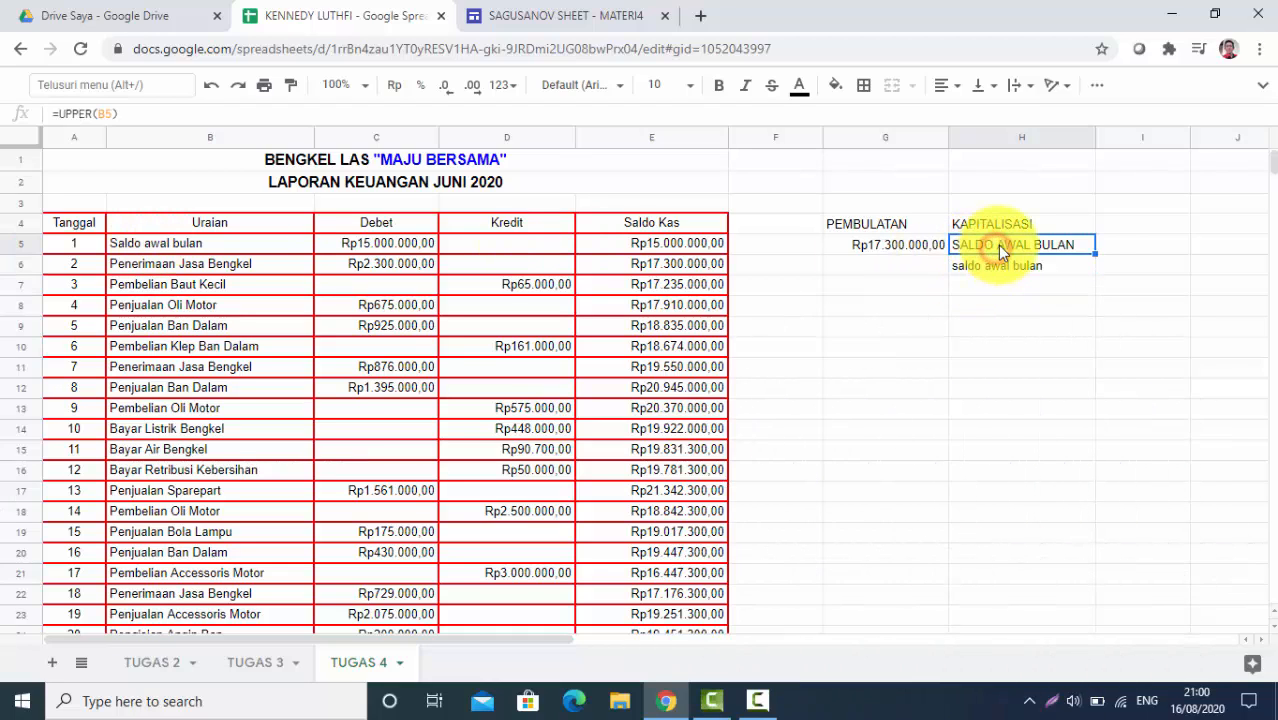
Clear the test formulas from H5:H6
key("shift+Down")
key("Delete")
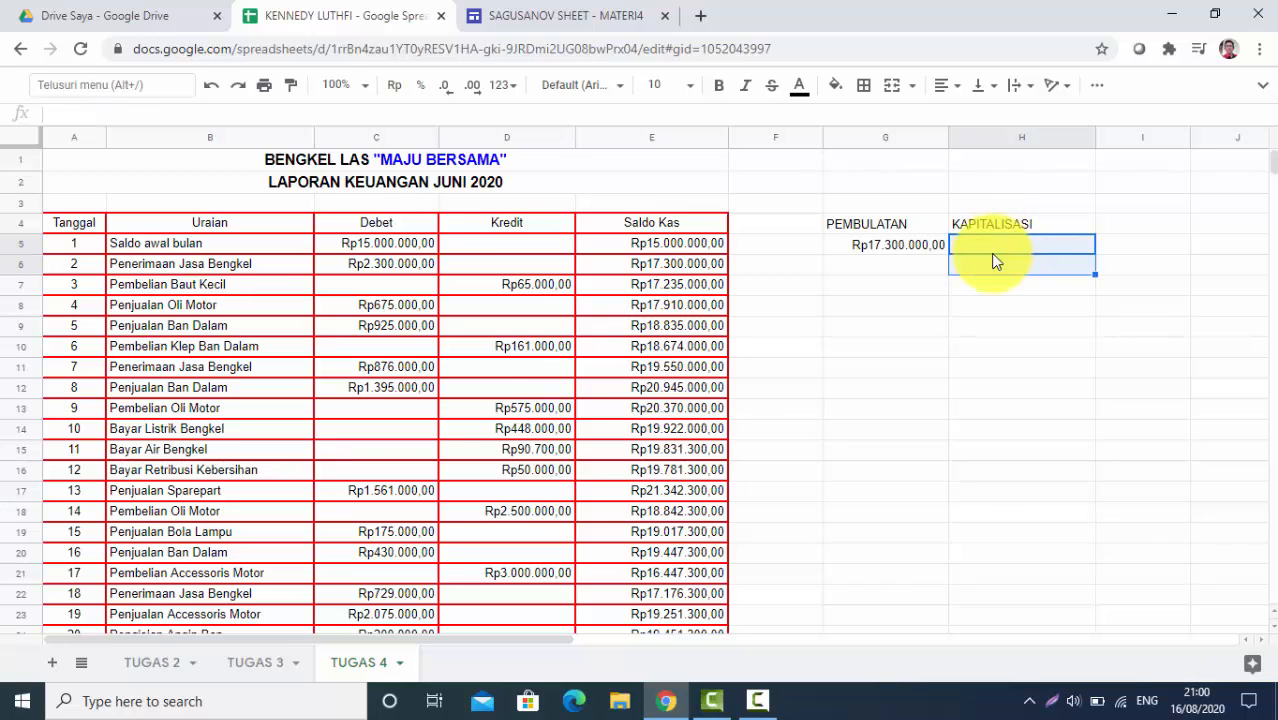
left_click(831, 290)
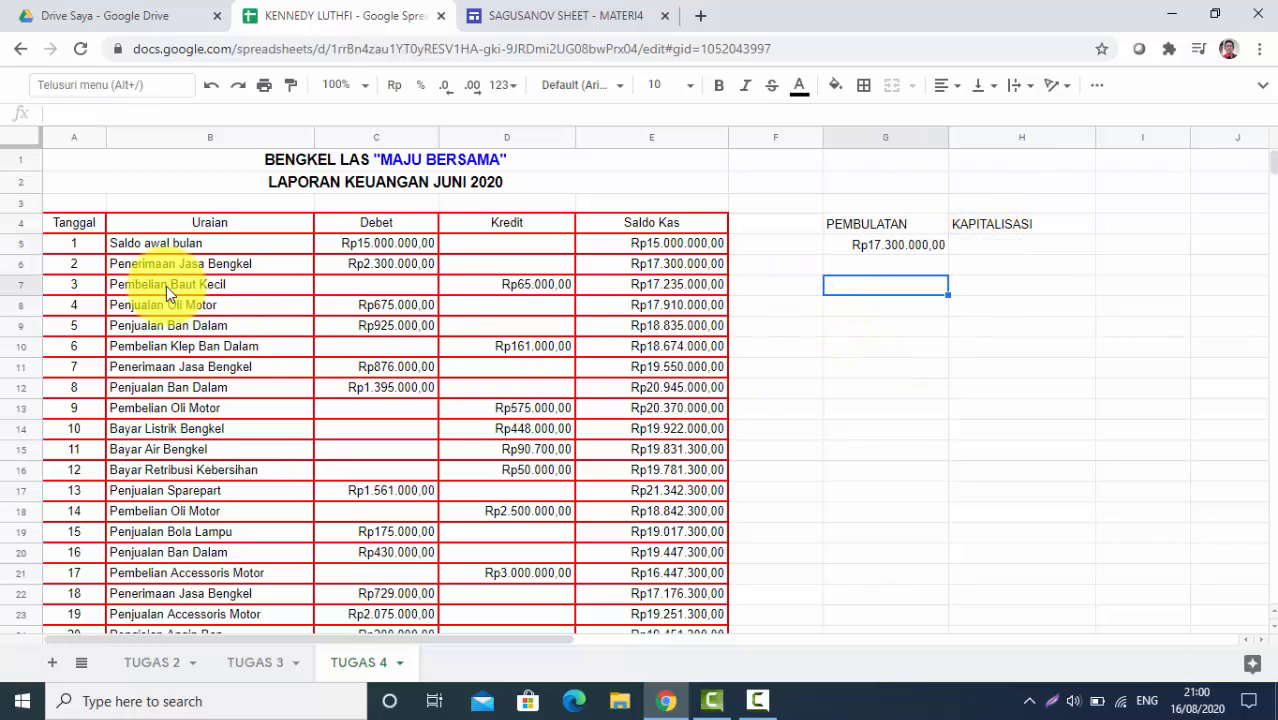
Copy the Uraian entries B5:B14 into a widened column H starting at H5
left_click(134, 244)
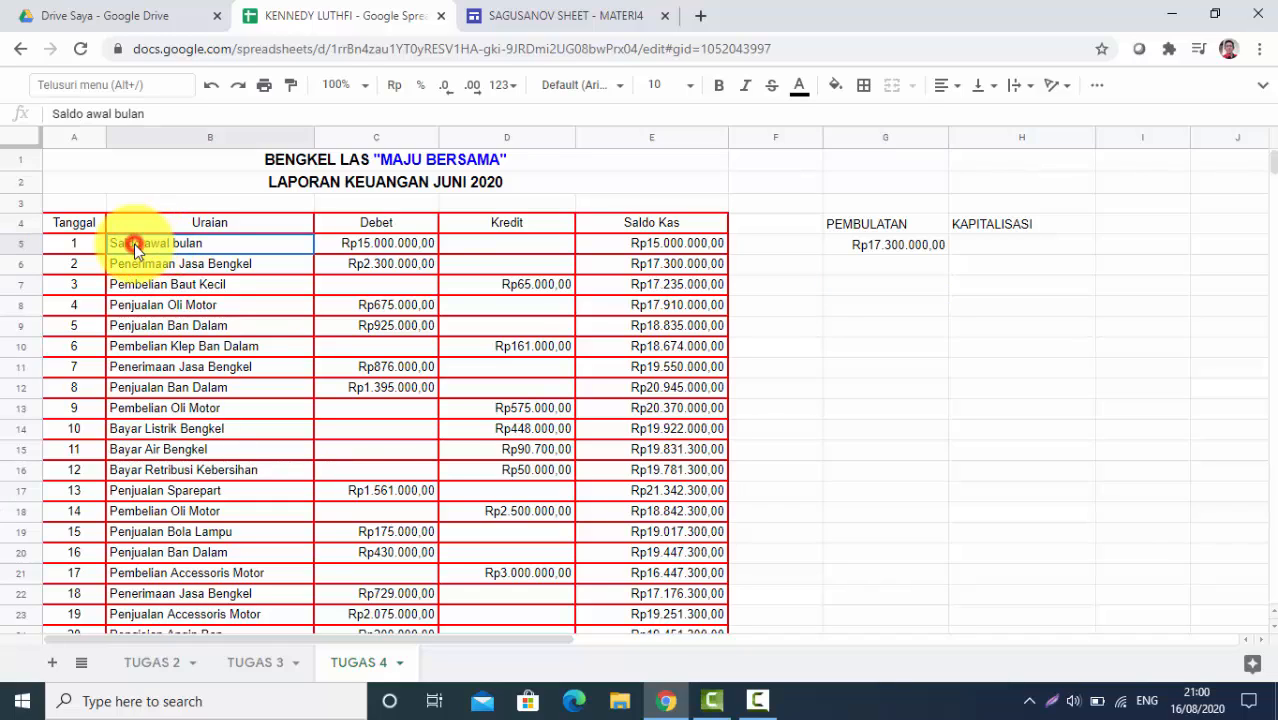
left_click_drag(147, 246, 273, 415)
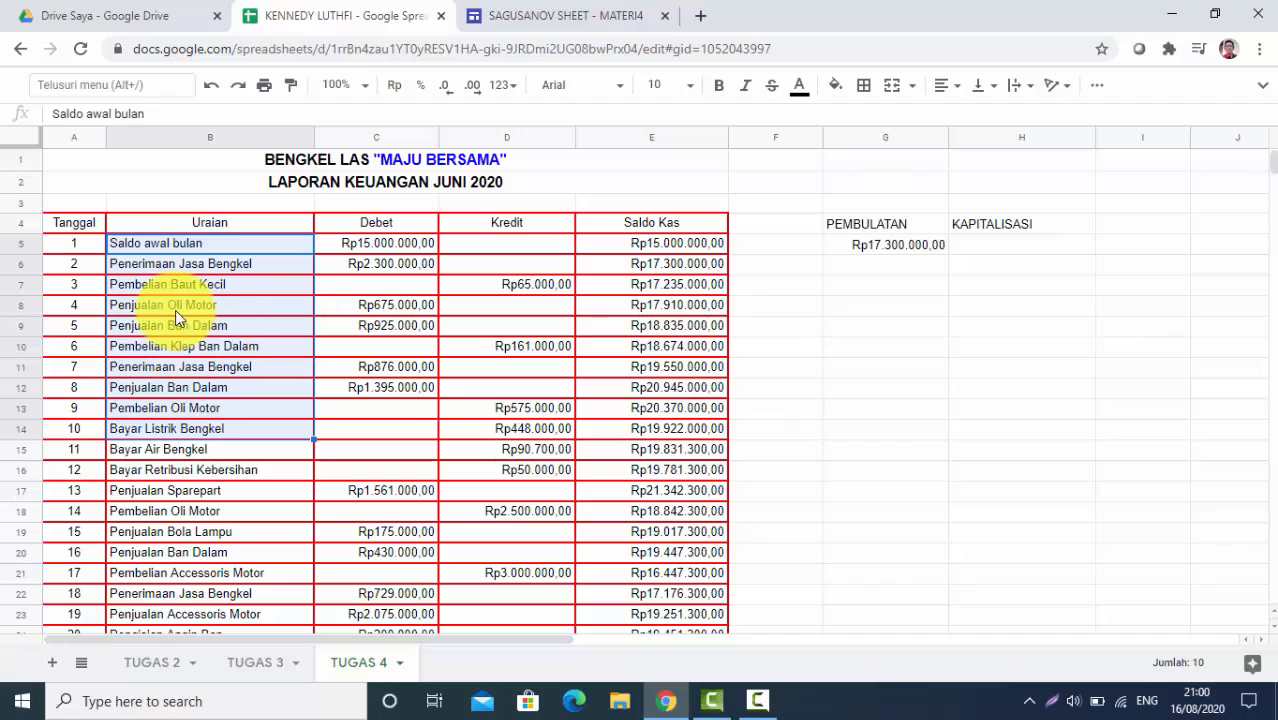
key("ctrl+c")
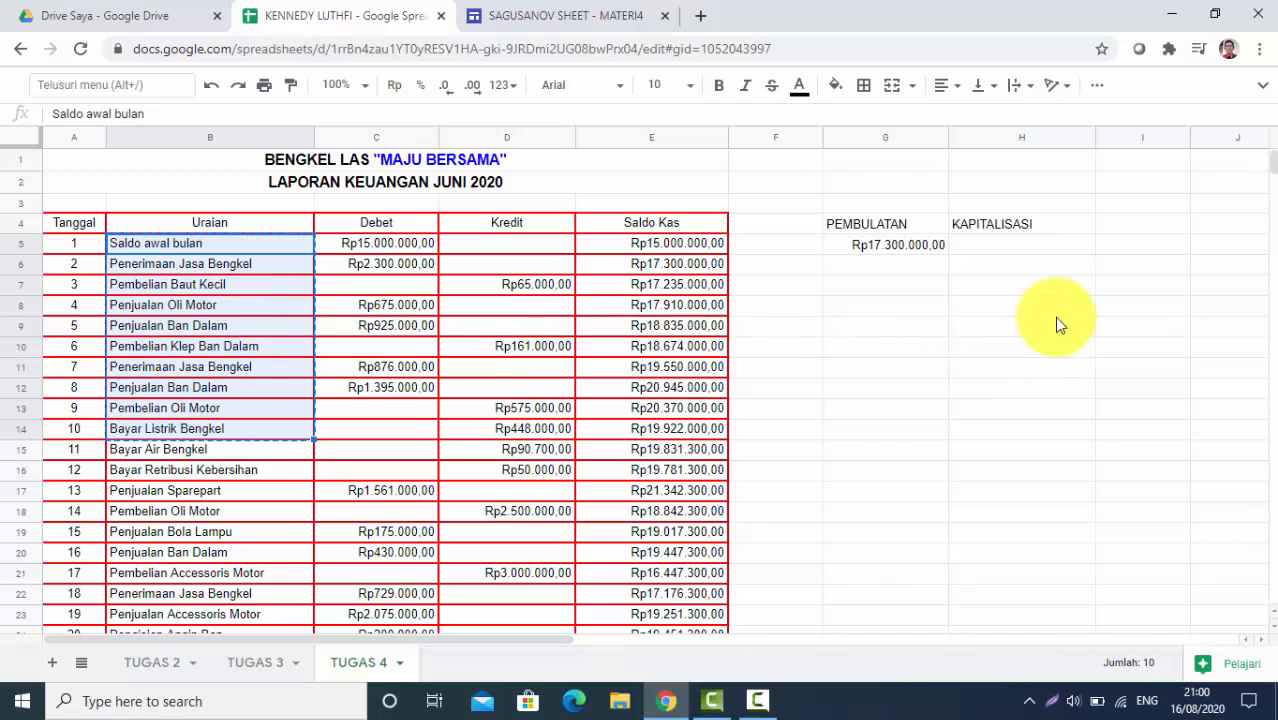
left_click(986, 245)
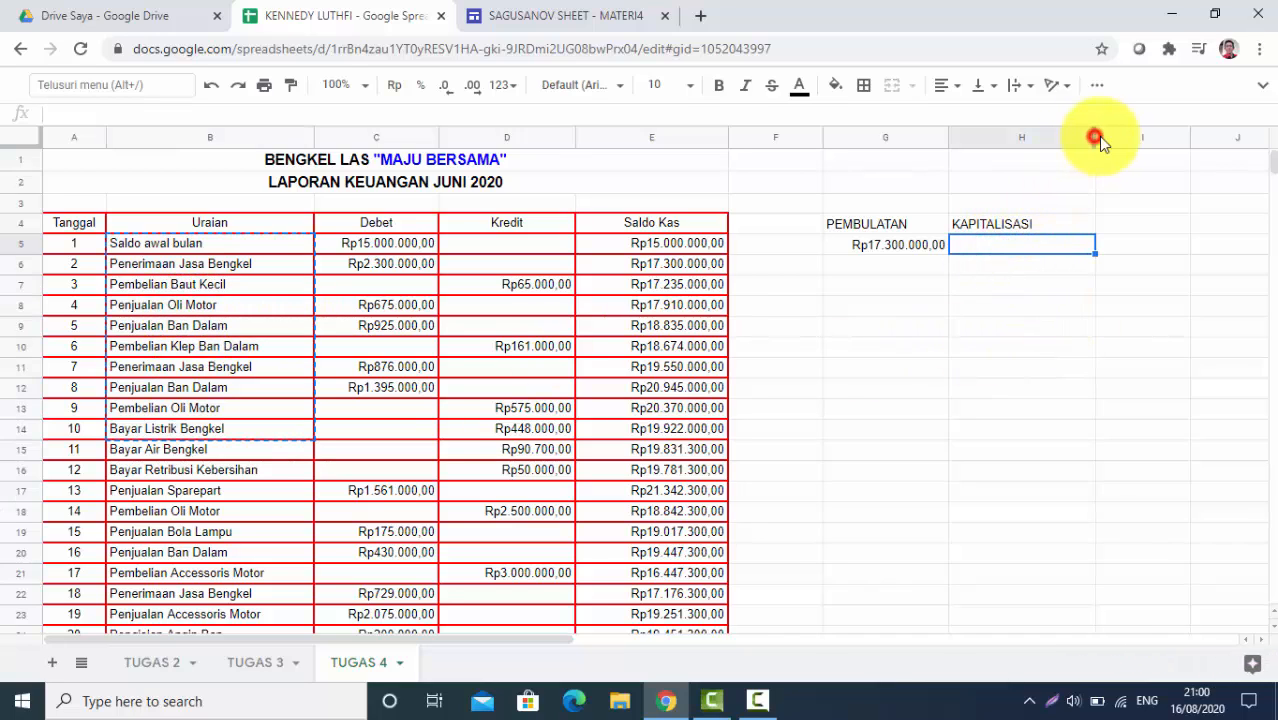
left_click_drag(1096, 137, 1168, 137)
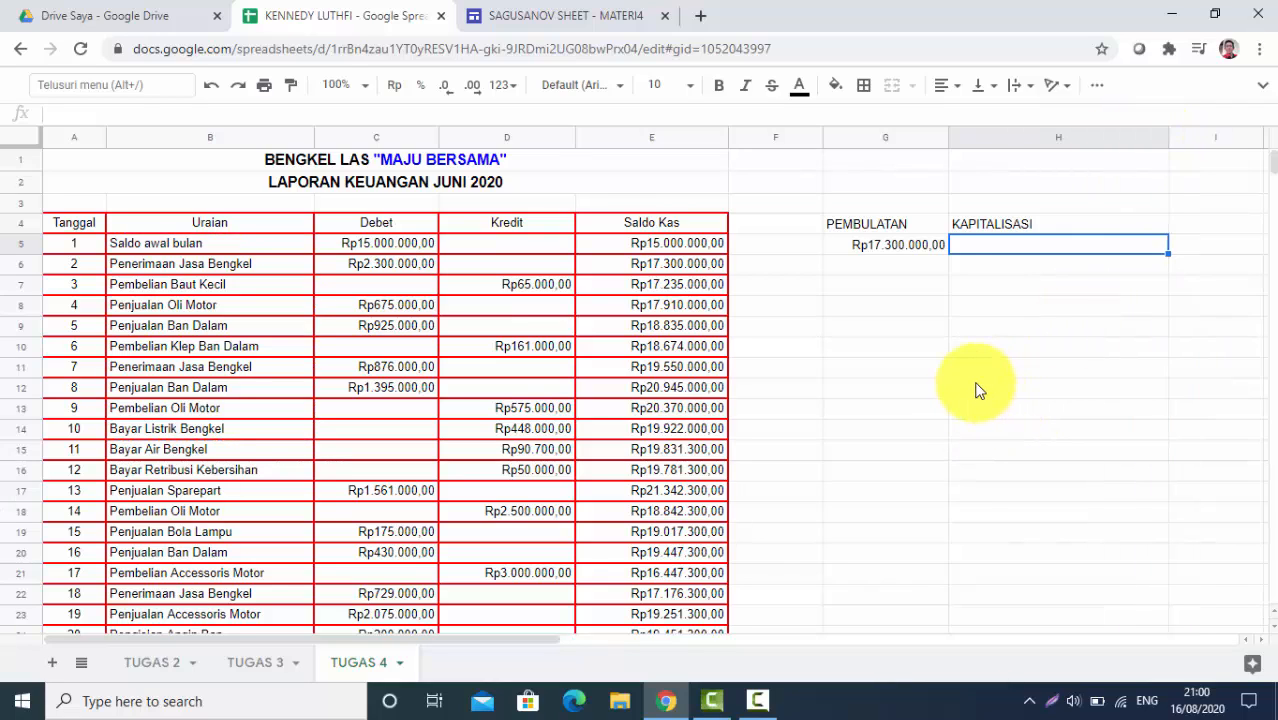
key("ctrl+v")
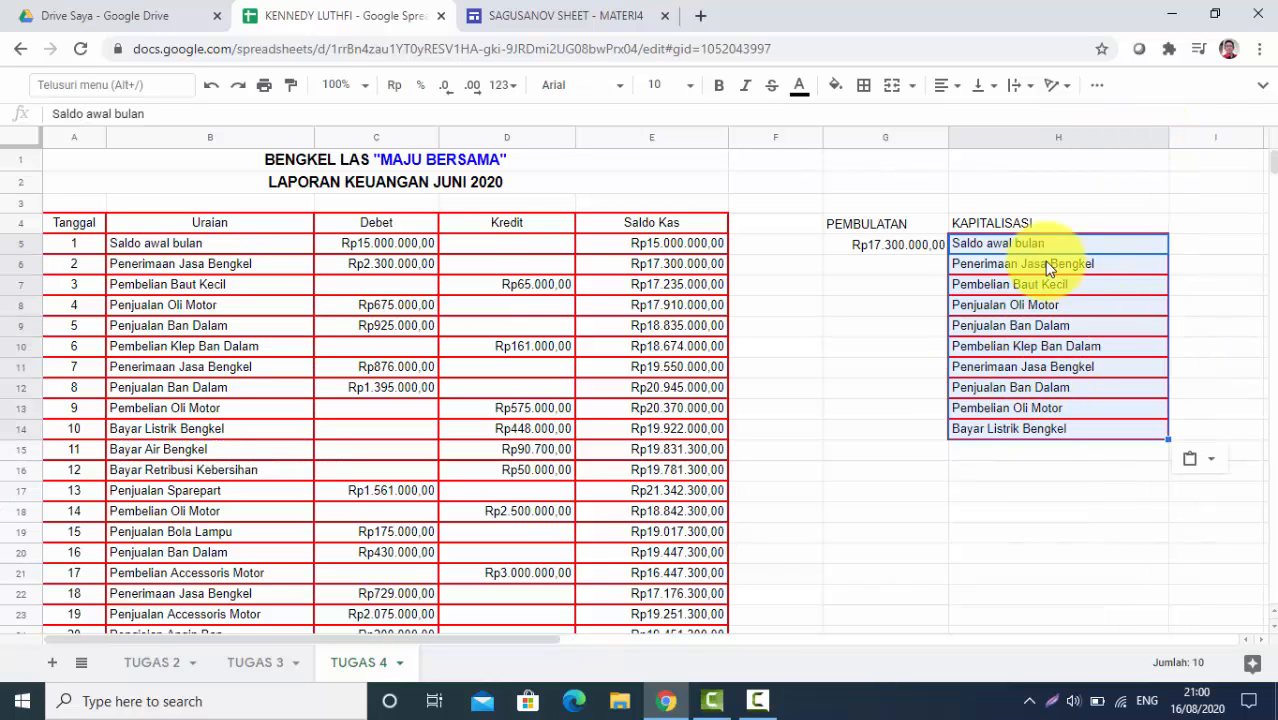
left_click(1025, 538)
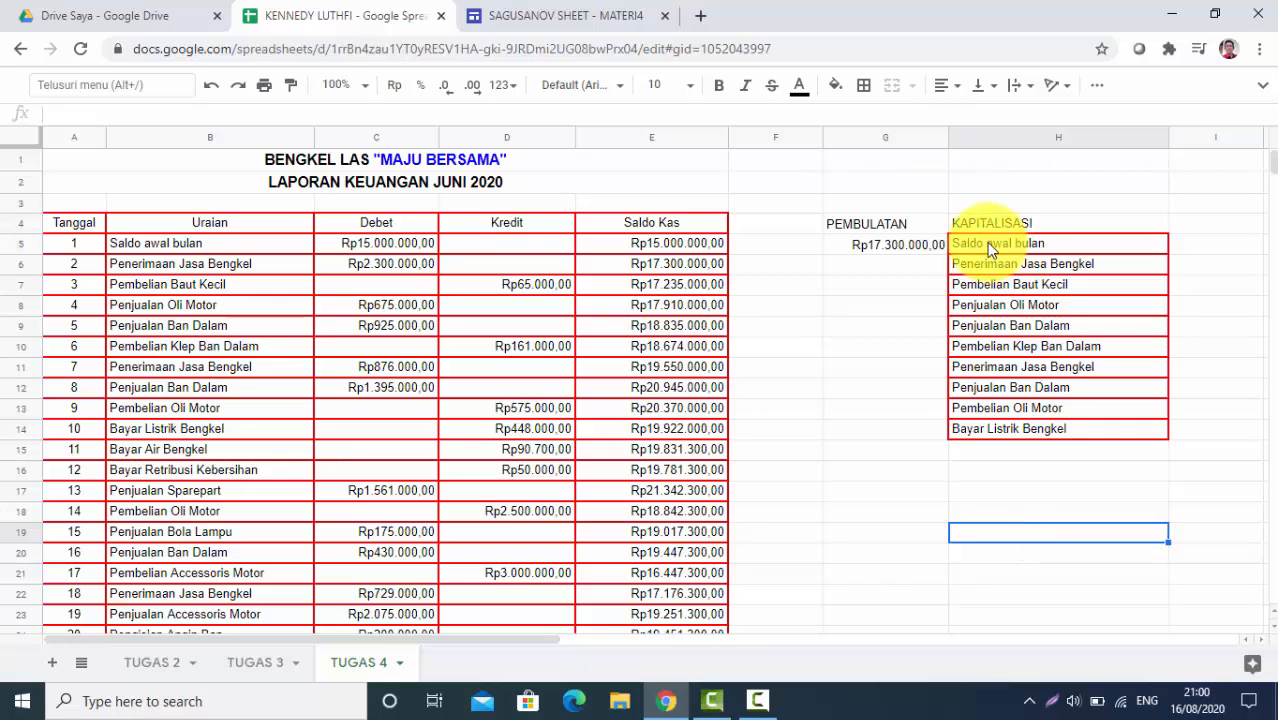
Enter =UPPER(H5) in B5 so it shows SALDO AWAL BULAN
left_click(152, 239)
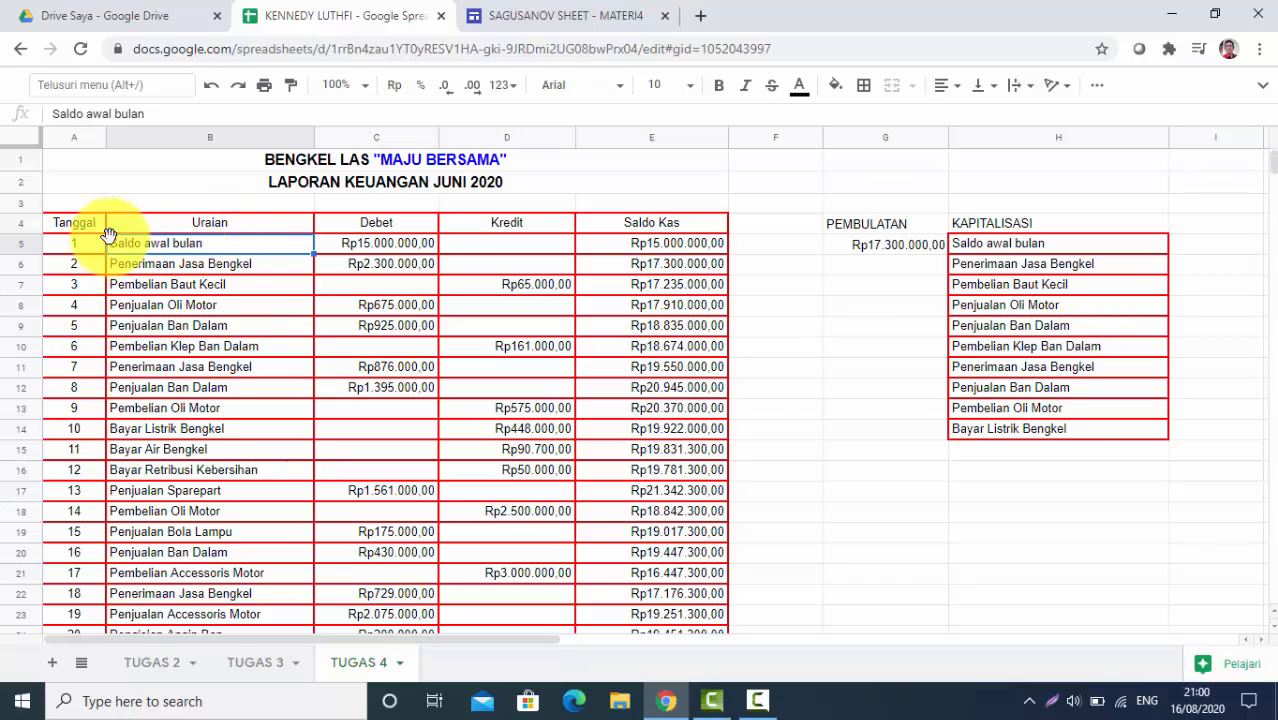
type("=")
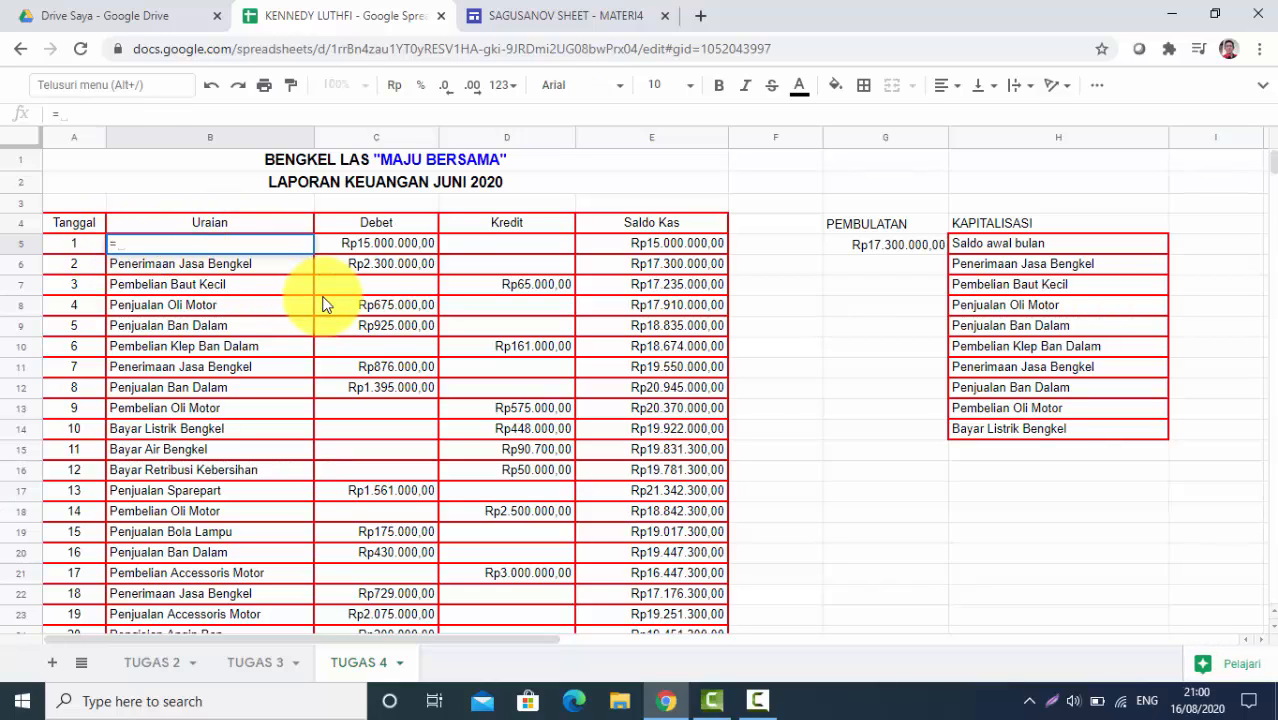
type("UP")
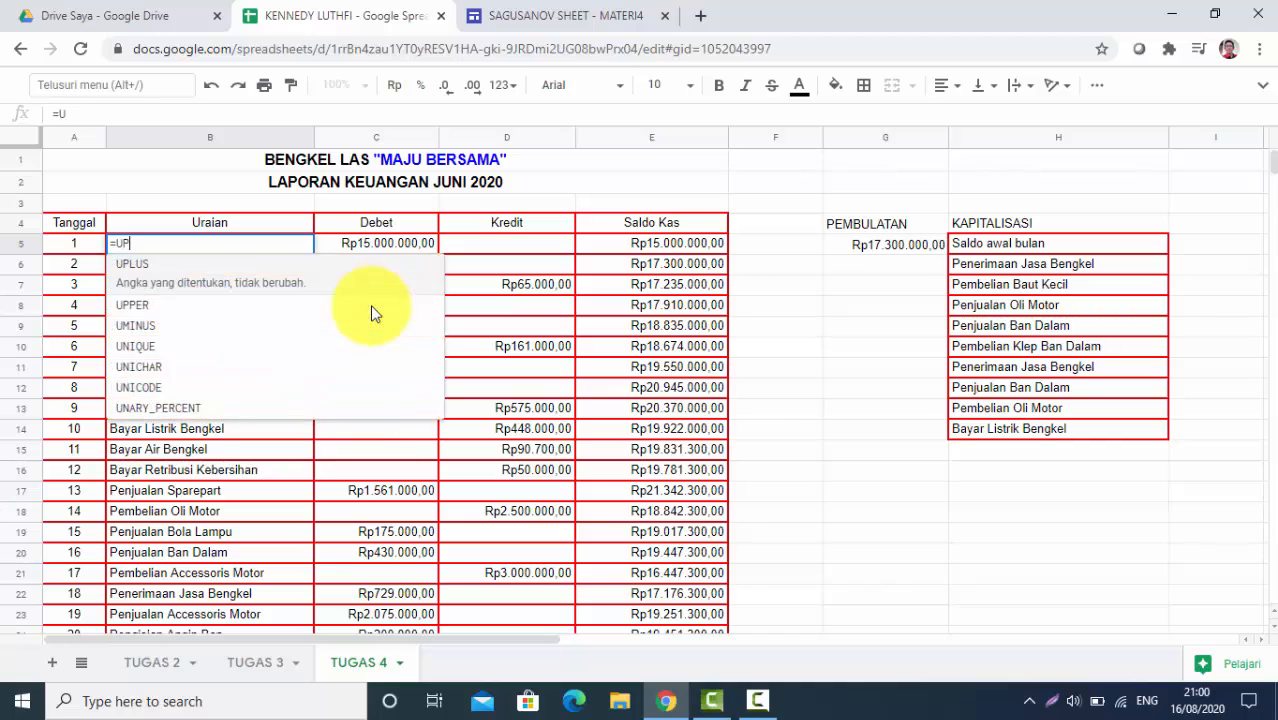
left_click(132, 306)
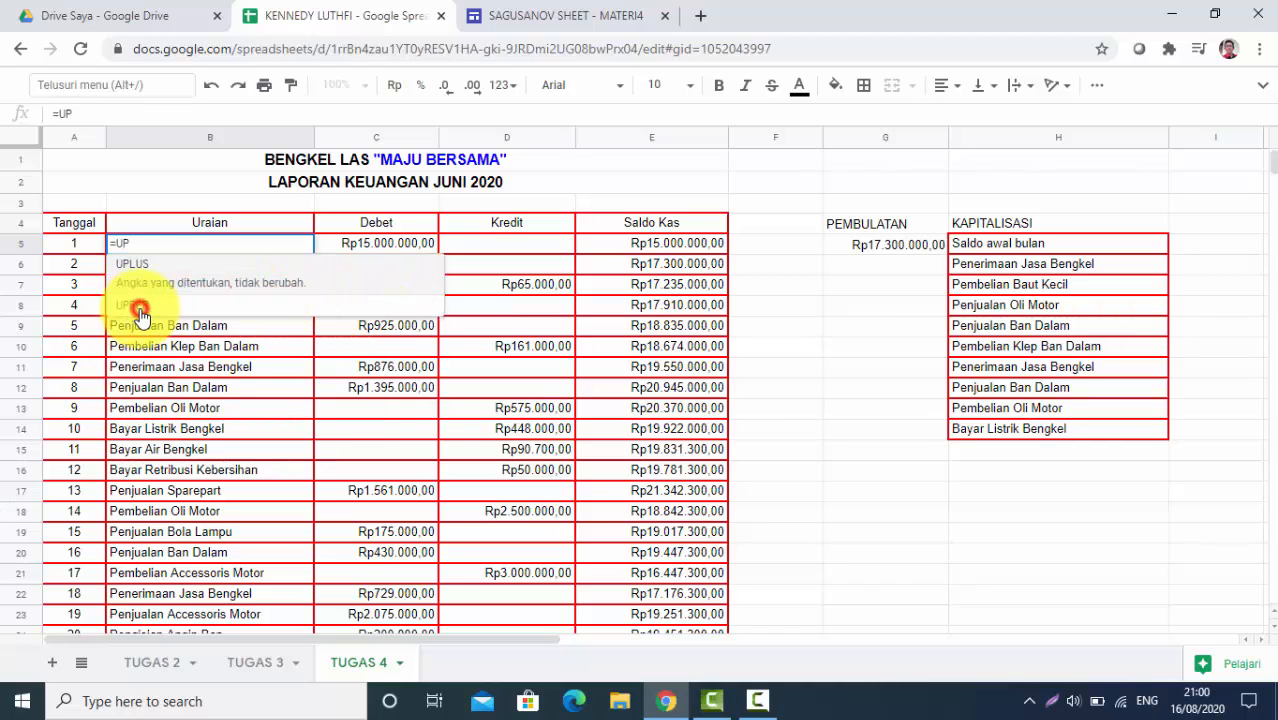
left_click(1020, 246)
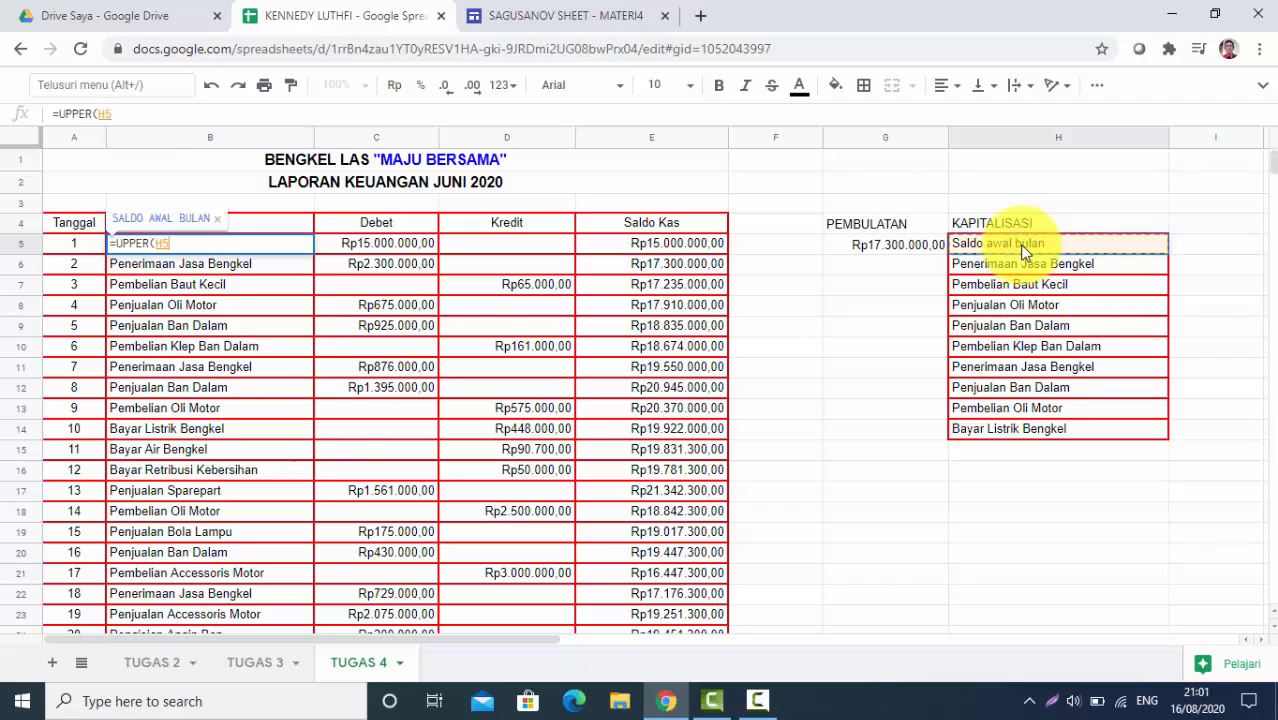
type(")")
key("Return")
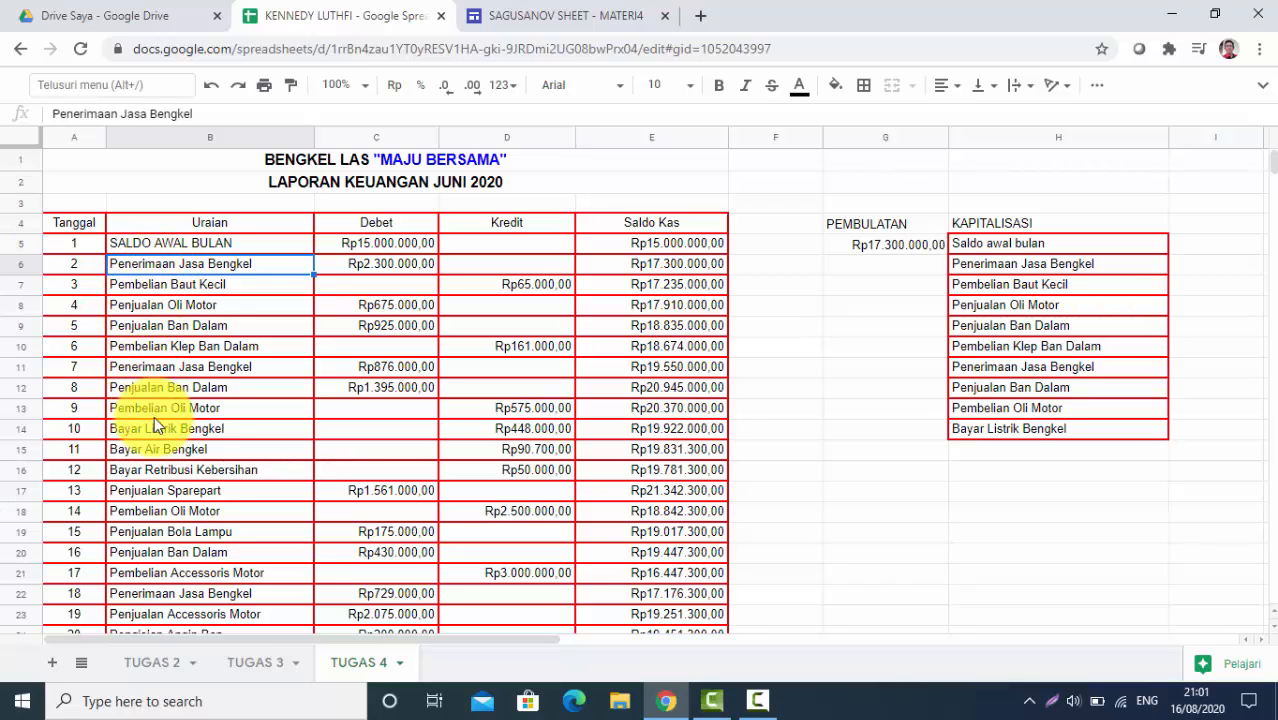
Copy B5's =UPPER formula down B6:B14 so all ten Uraian entries show in capitals
left_click(230, 244)
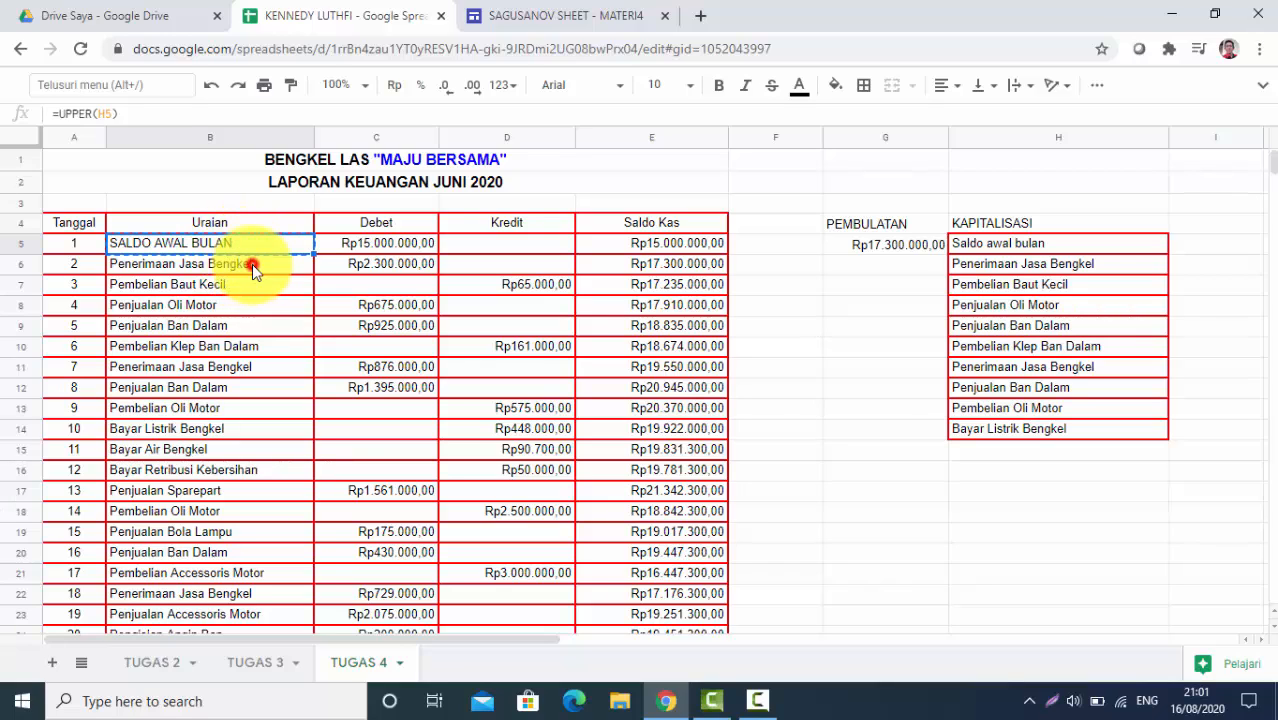
left_click_drag(252, 264, 245, 432)
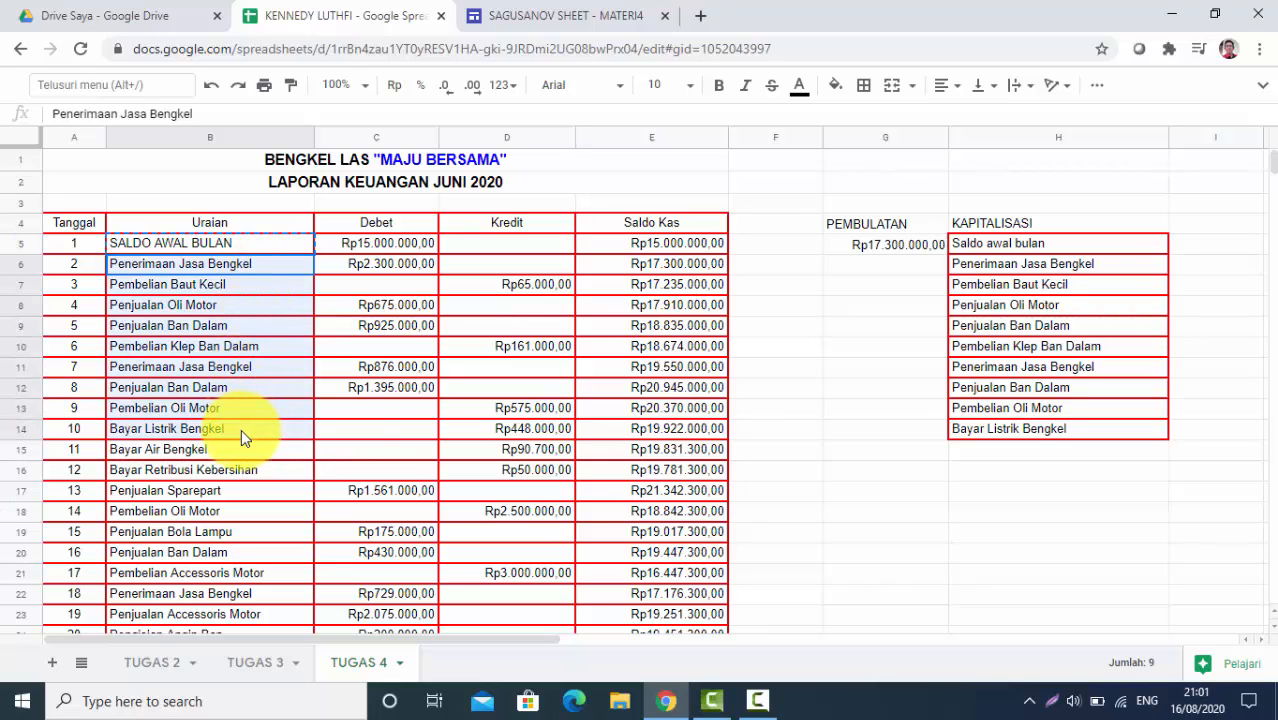
key("ctrl+v")
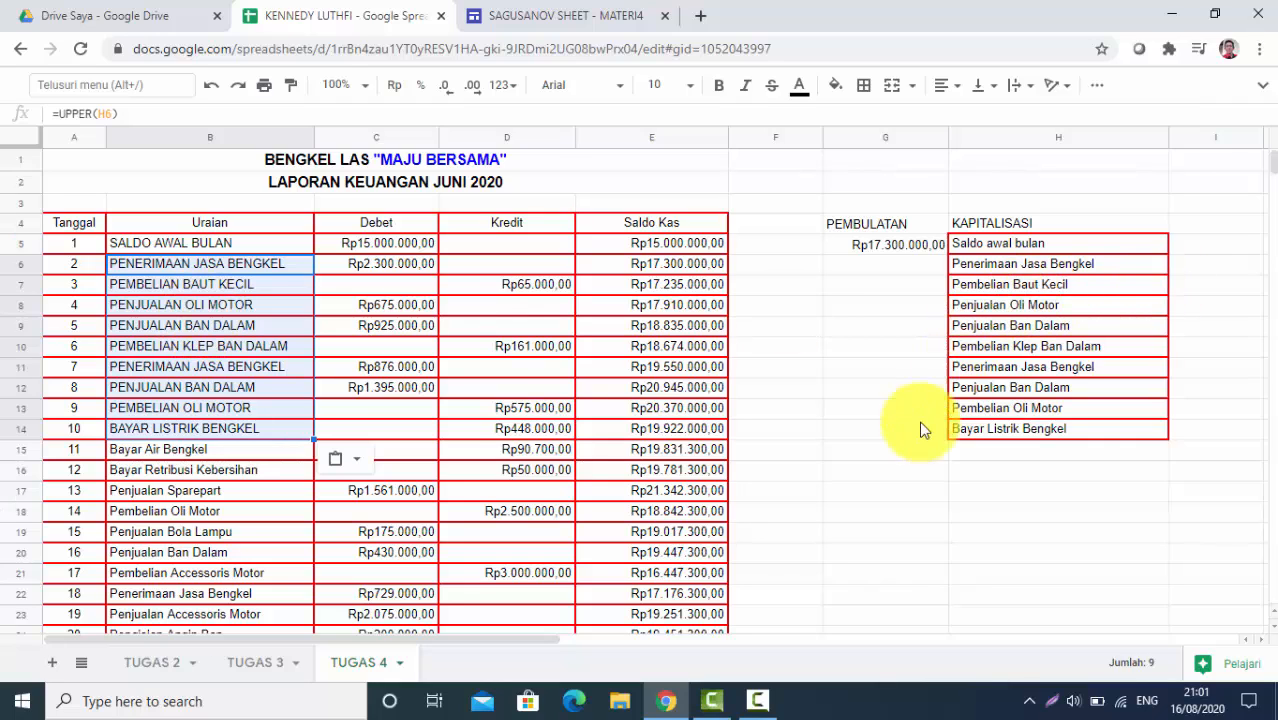
left_click(852, 436)
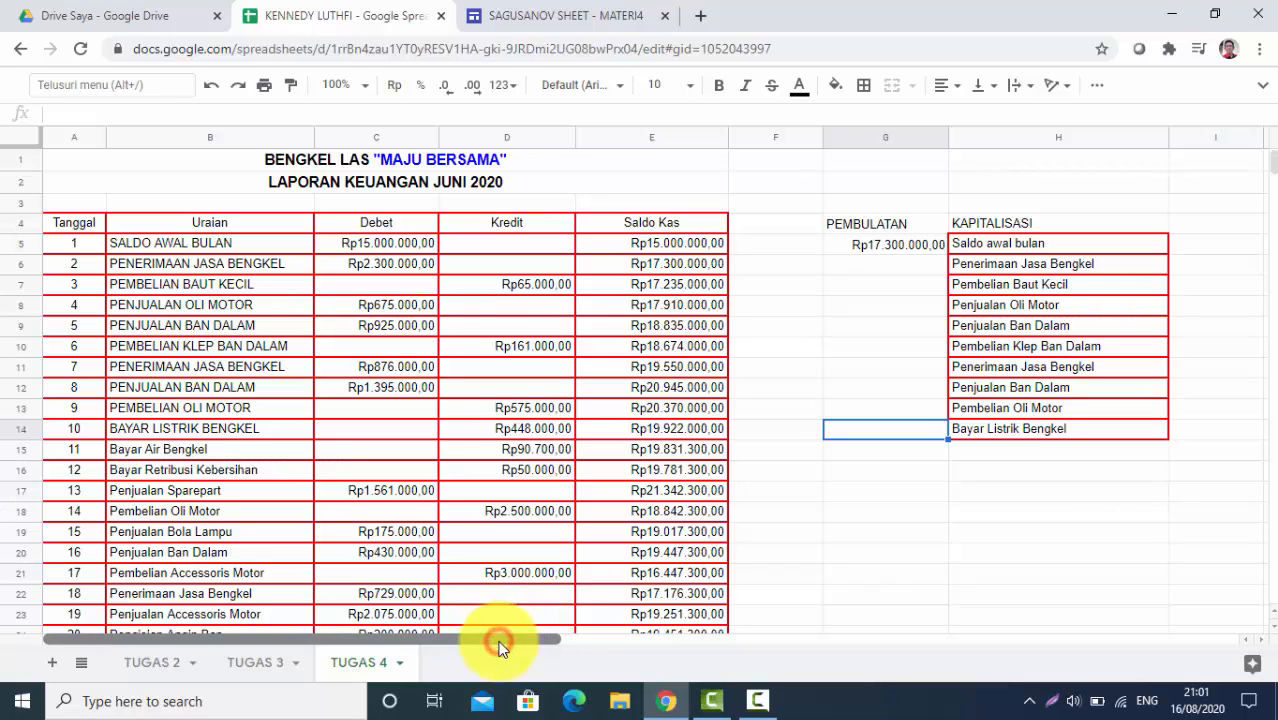
Scroll back to column A and select the Uraian column downward from B5
left_click_drag(503, 639, 517, 636)
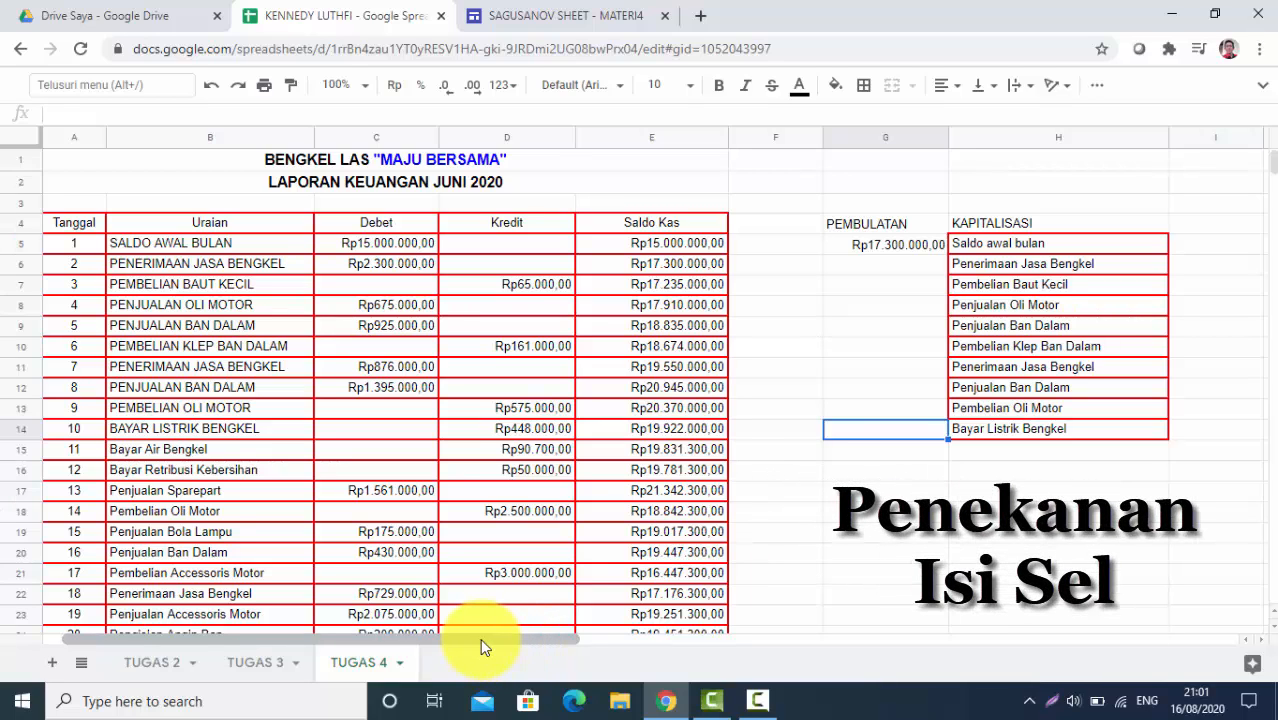
left_click_drag(481, 640, 515, 638)
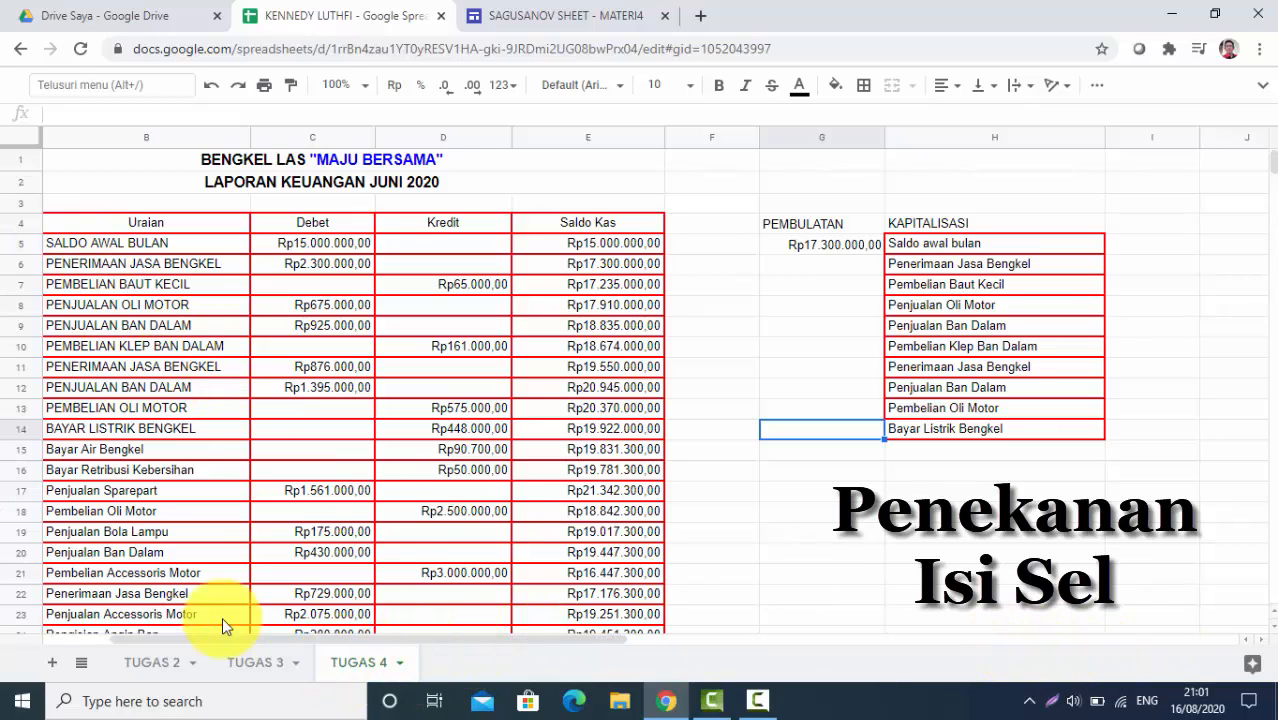
left_click(72, 638)
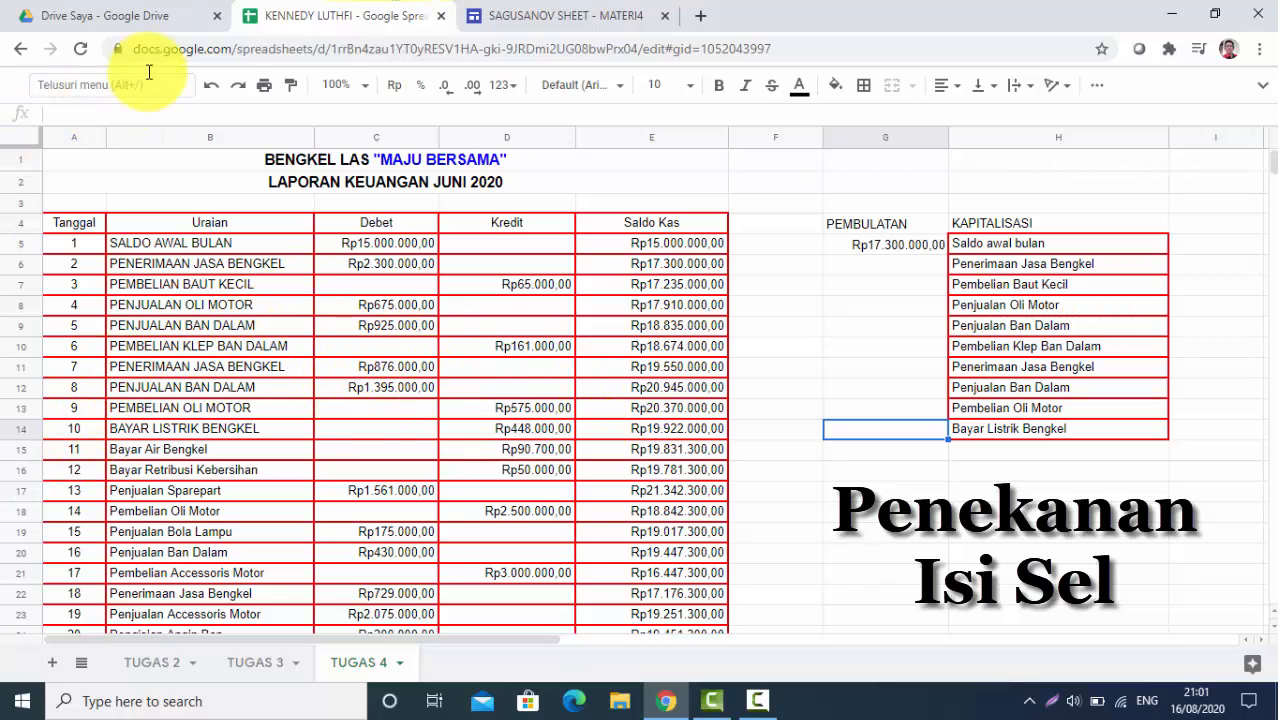
left_click(65, 242)
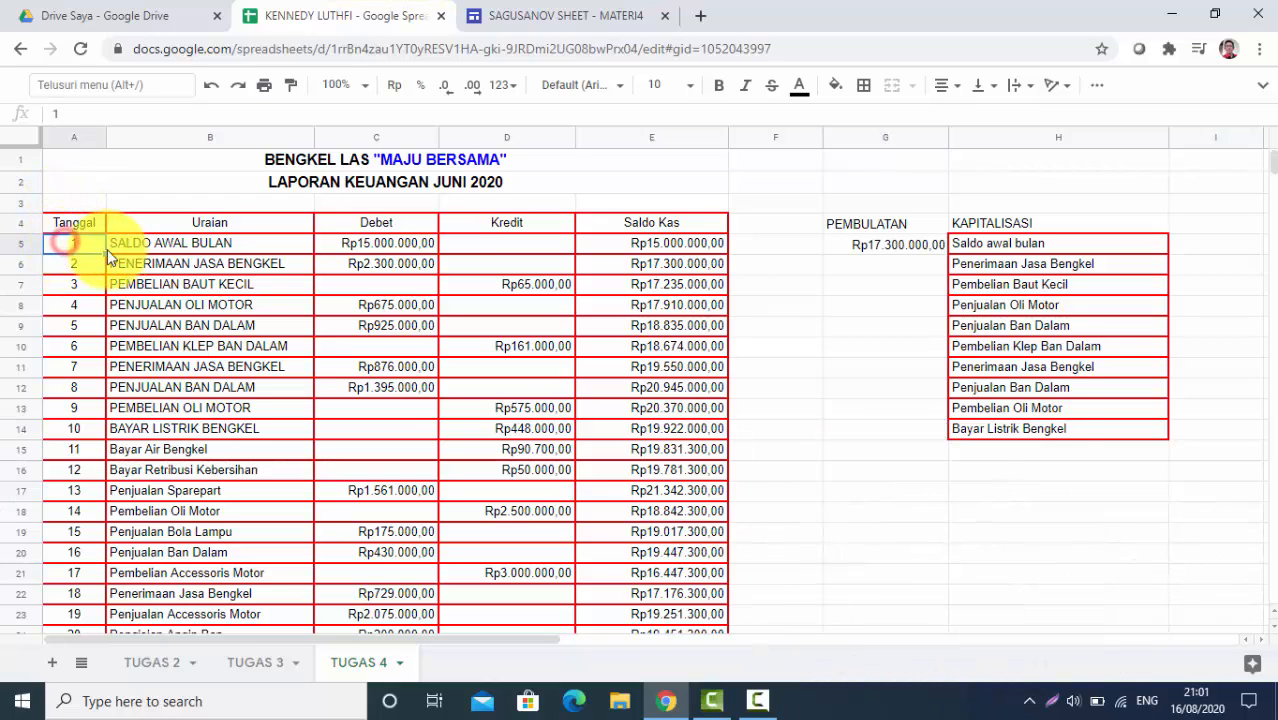
left_click(160, 245)
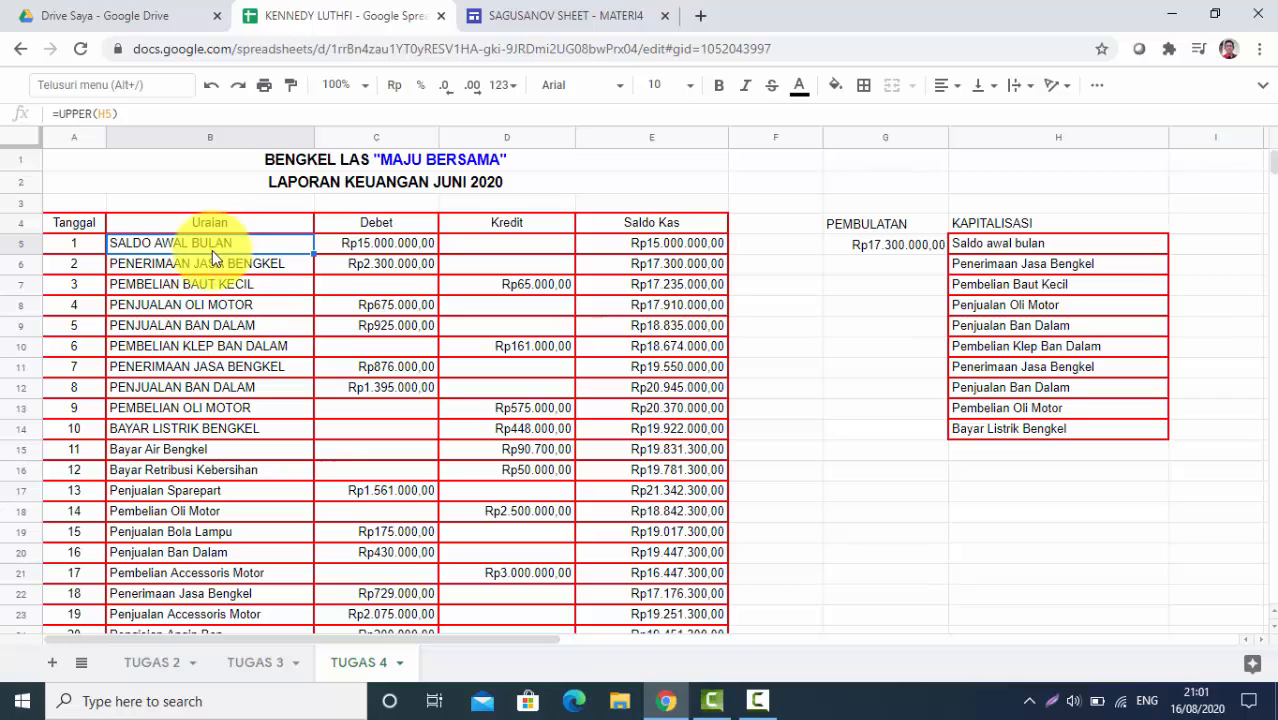
key("shift+Down")
key("shift+Down")
key("shift+Down")
key("shift+Down")
key("shift+Down")
key("shift+Down")
key("shift+Down")
key("shift+Down")
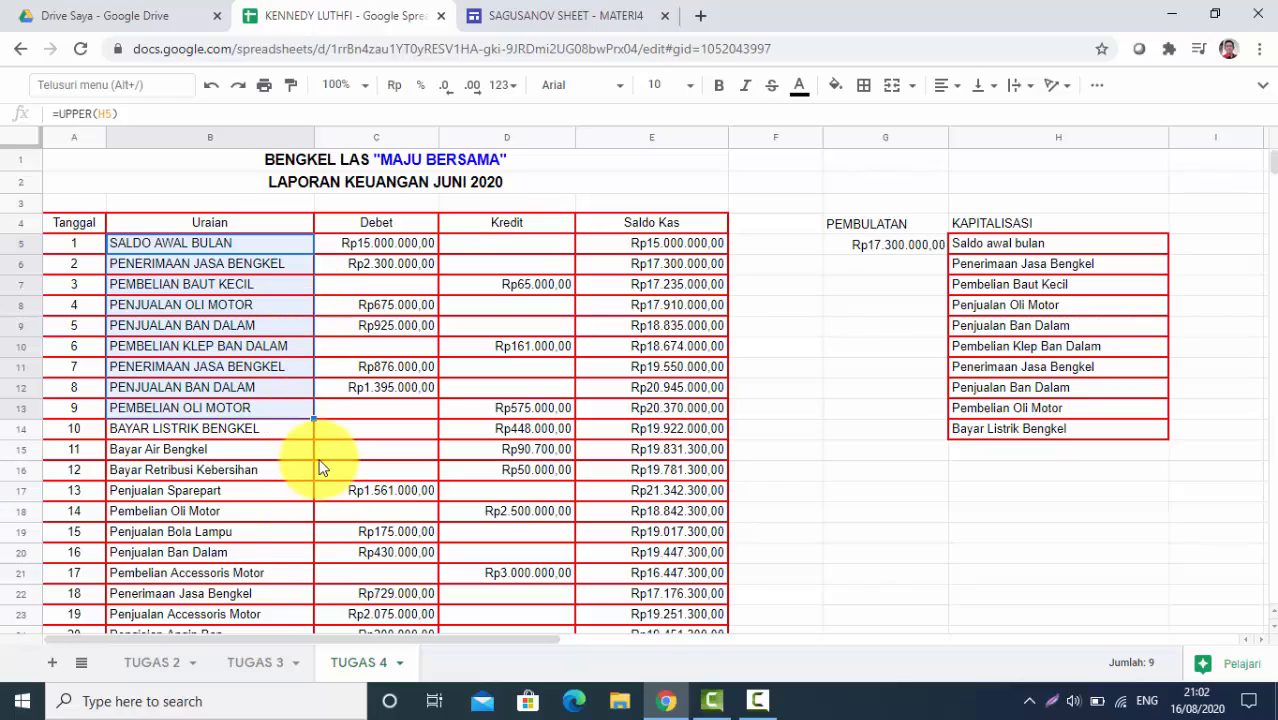
Fill the Uraian range B5:B14 with a cyan background
key("shift+Down")
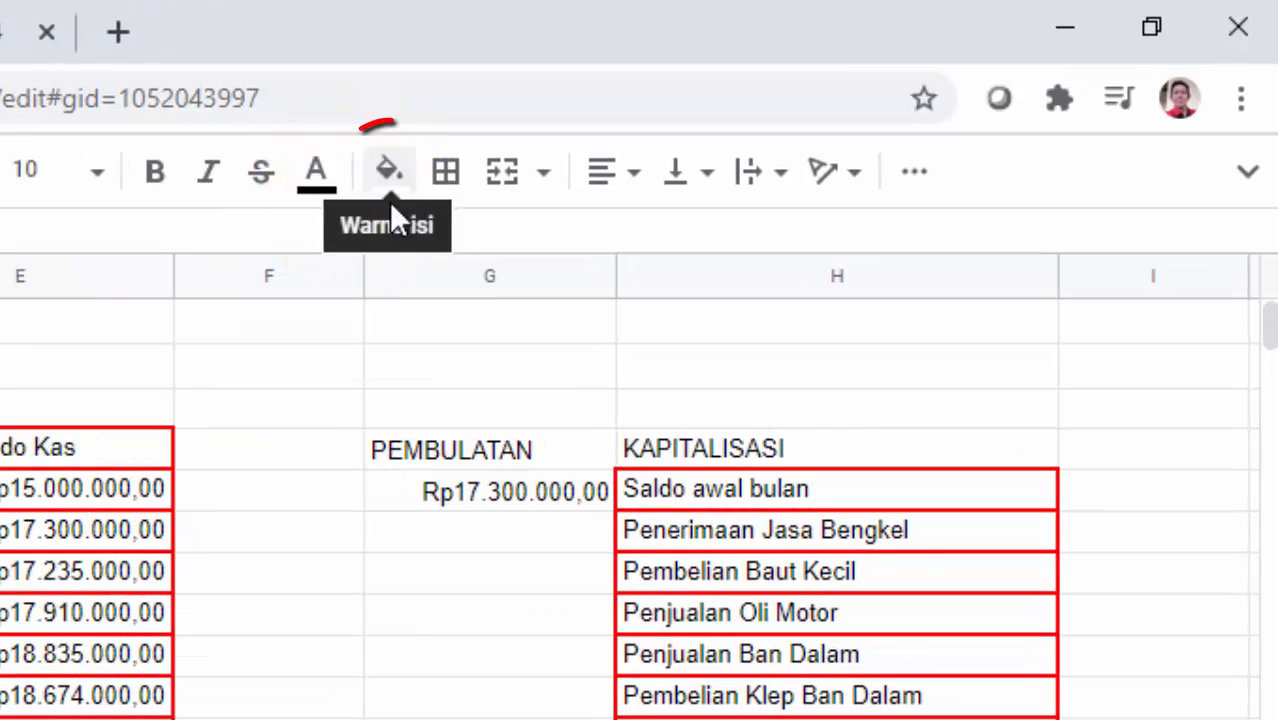
left_click(389, 190)
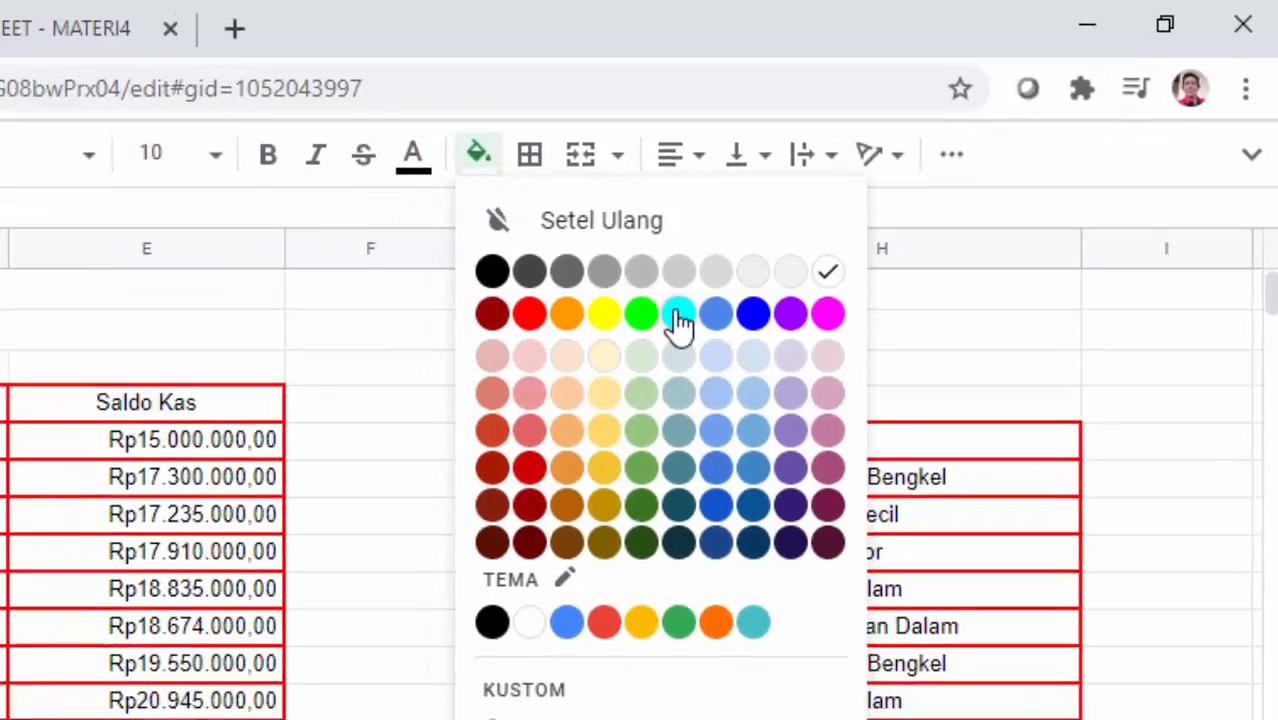
left_click(611, 348)
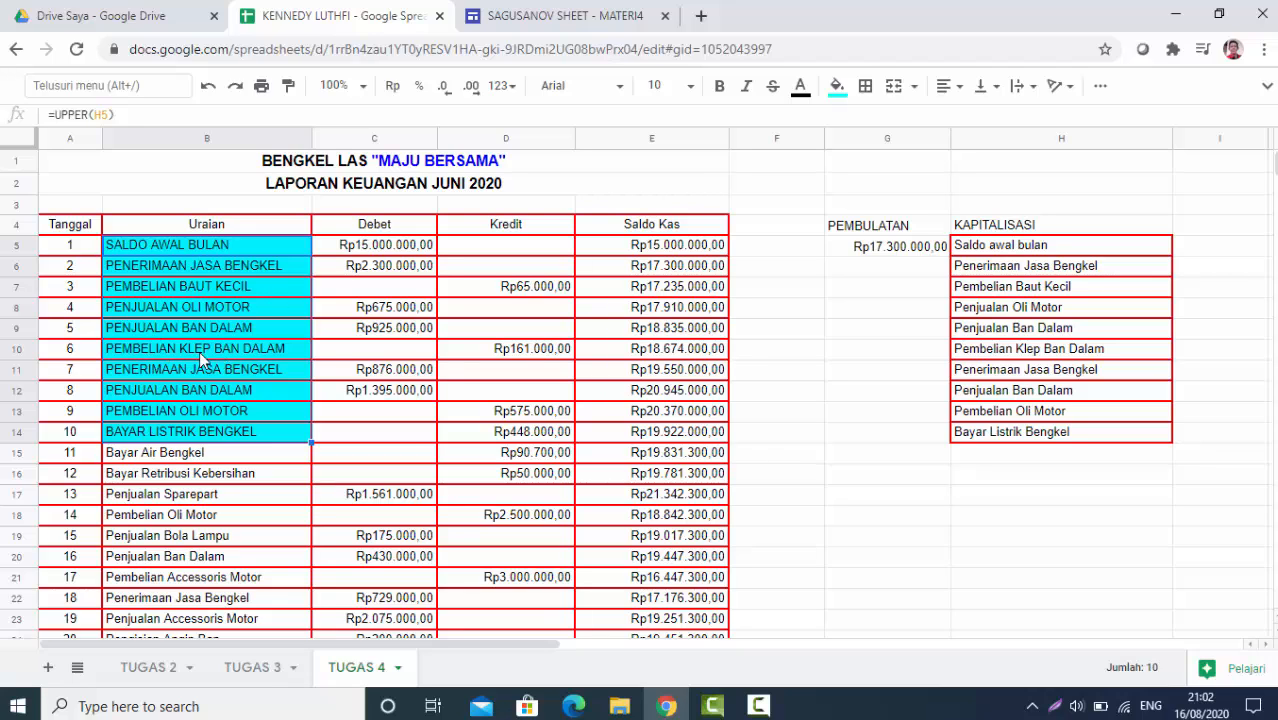
left_click(148, 396)
left_click(120, 352)
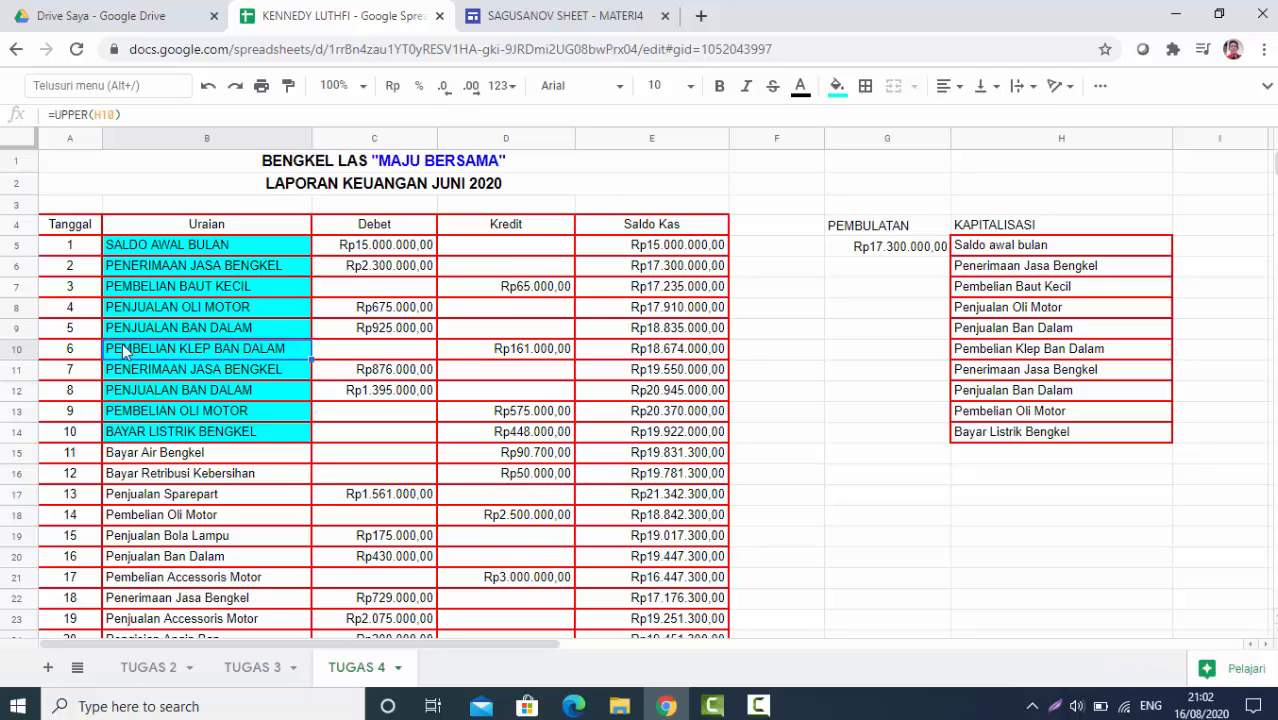
Refill B10:B14 with dark cornflower blue 2, leaving B5:B9 cyan
key("shift+Down")
key("shift+Down")
key("shift+Down")
key("shift+Down")
key("shift+Down")
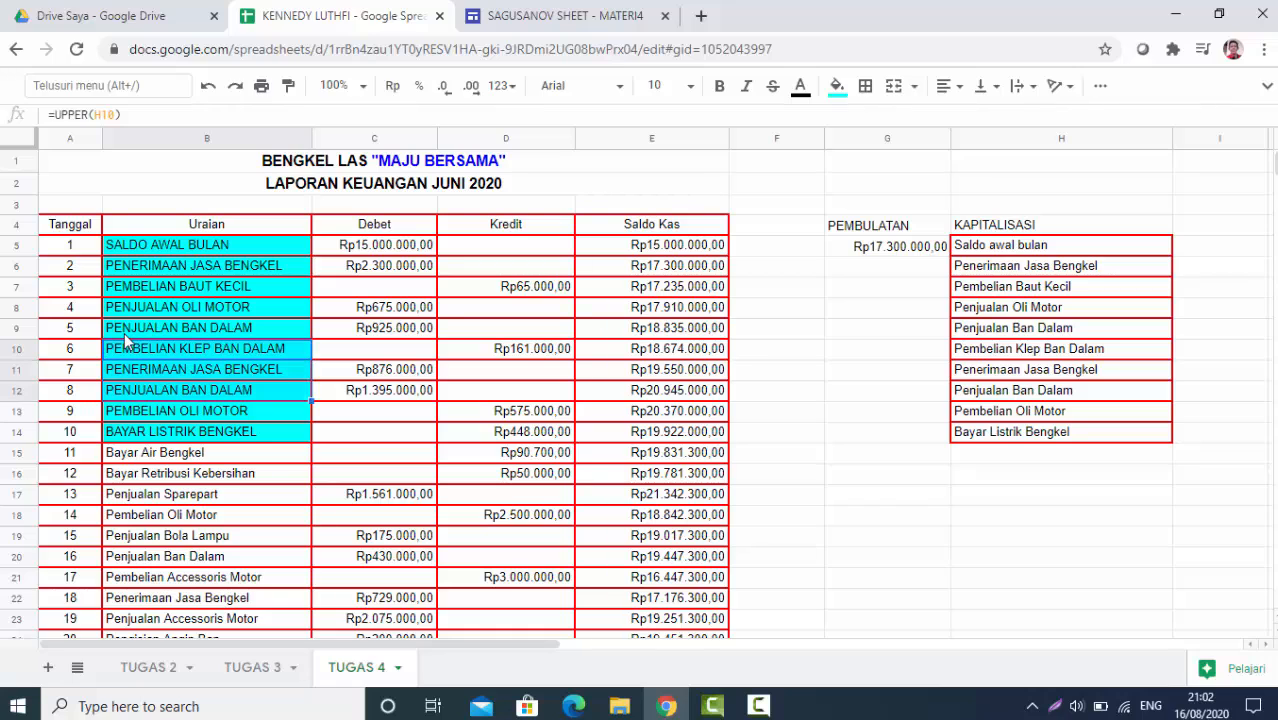
key("shift+Up")
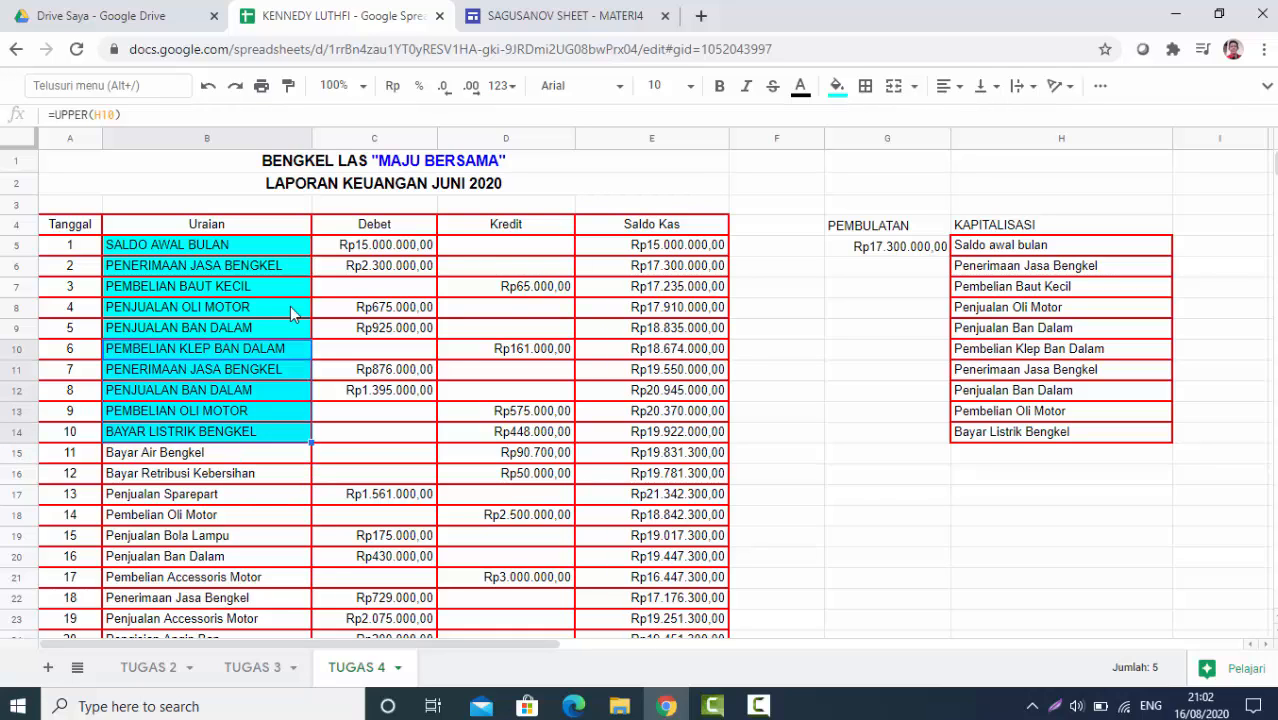
left_click(836, 87)
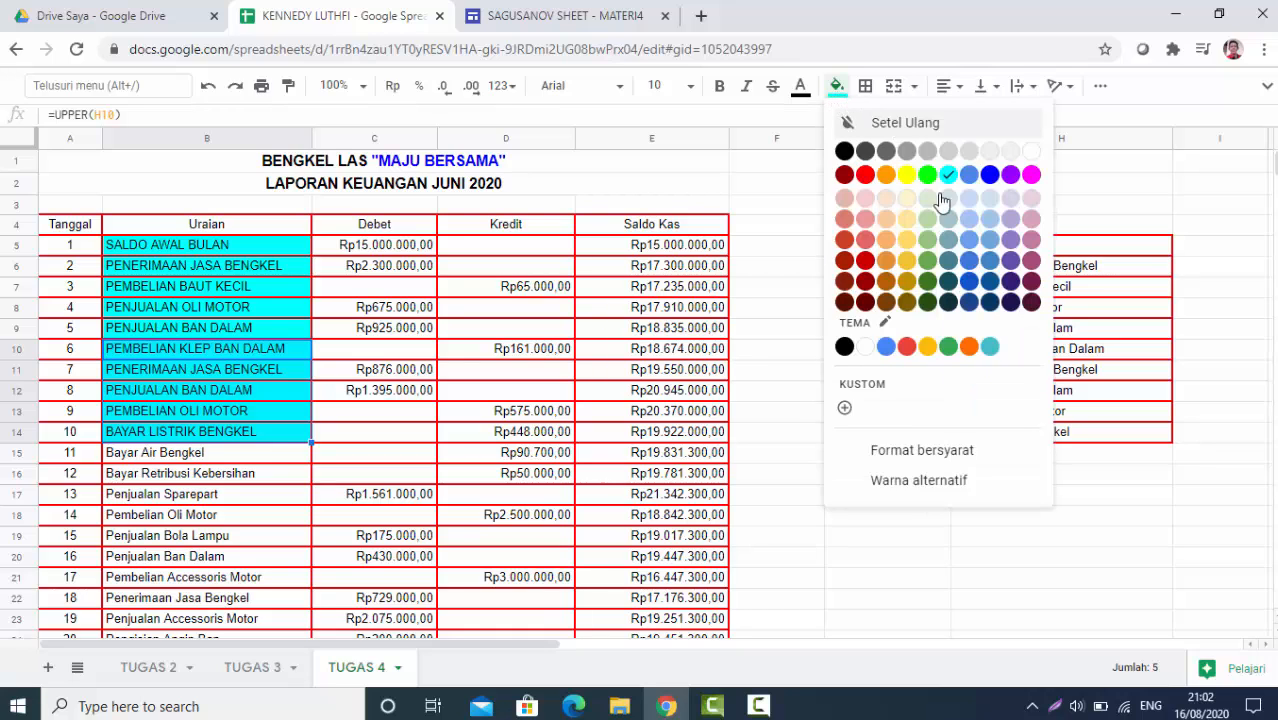
left_click(972, 285)
key("Down")
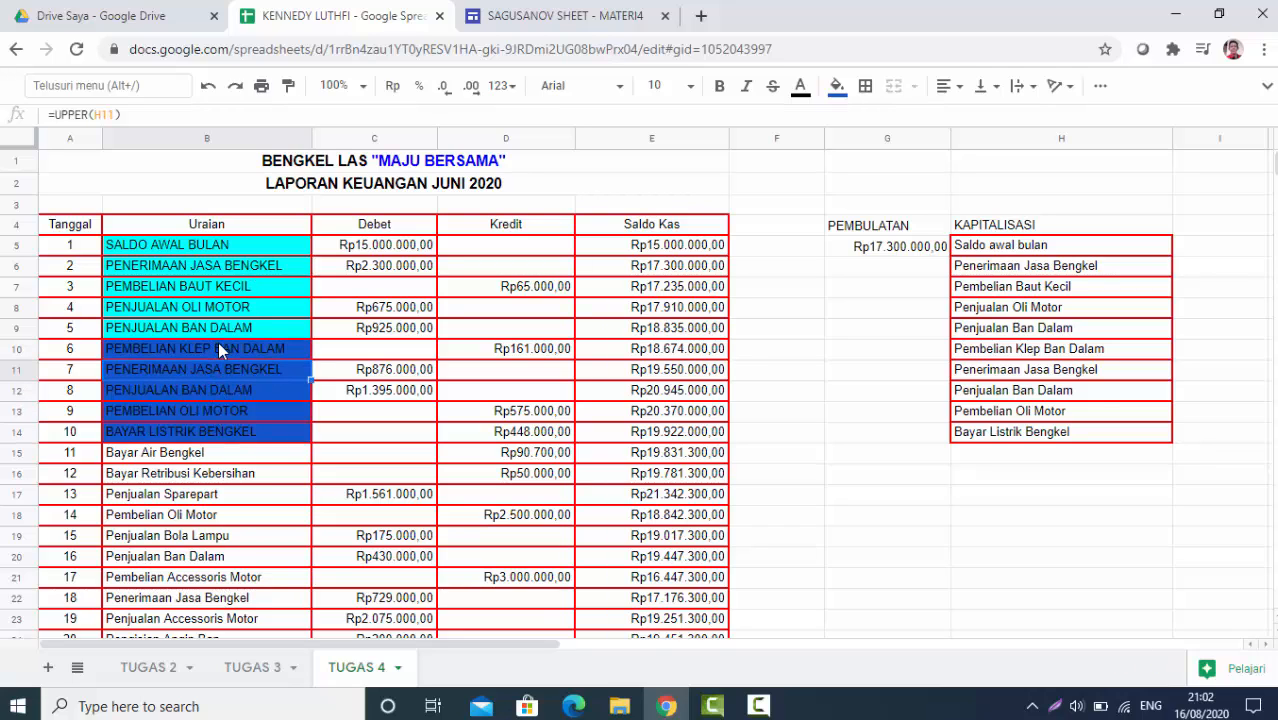
left_click(161, 247)
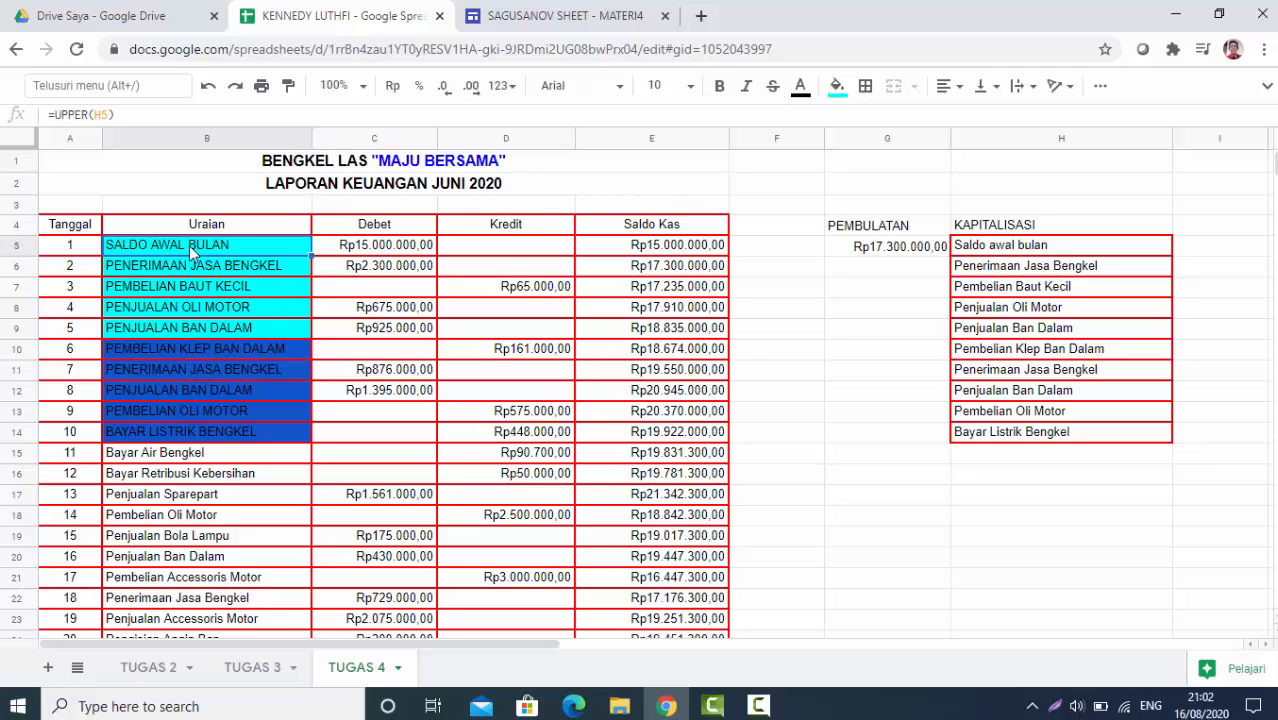
Make B5 (SALDO AWAL BULAN) bold and B6 (PENERIMAAN JASA BENGKEL) italic
left_click(160, 272)
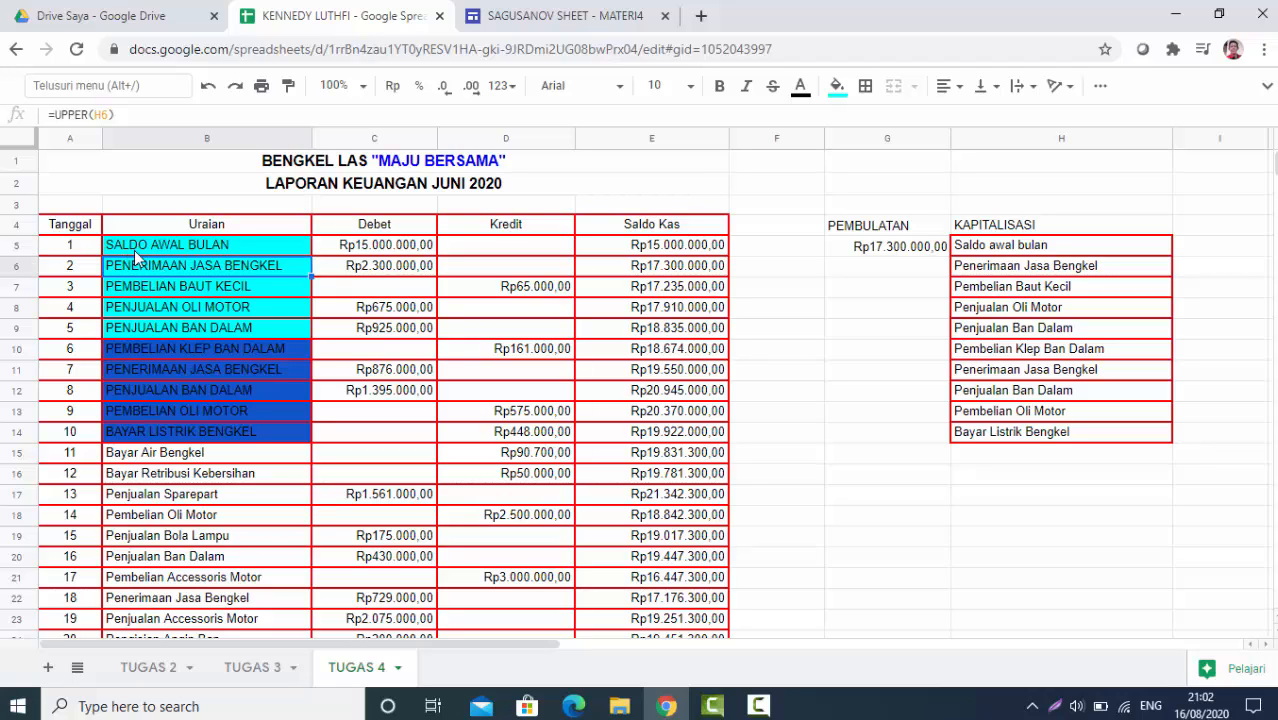
left_click(141, 250)
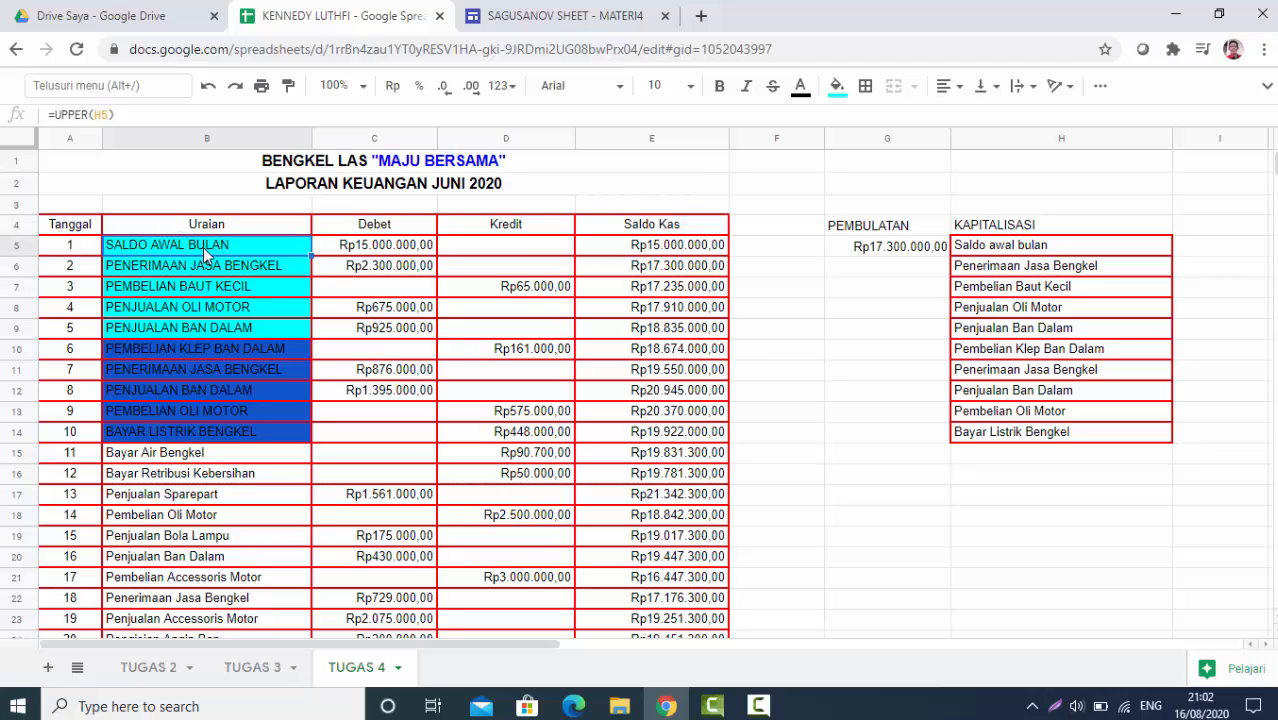
left_click(720, 88)
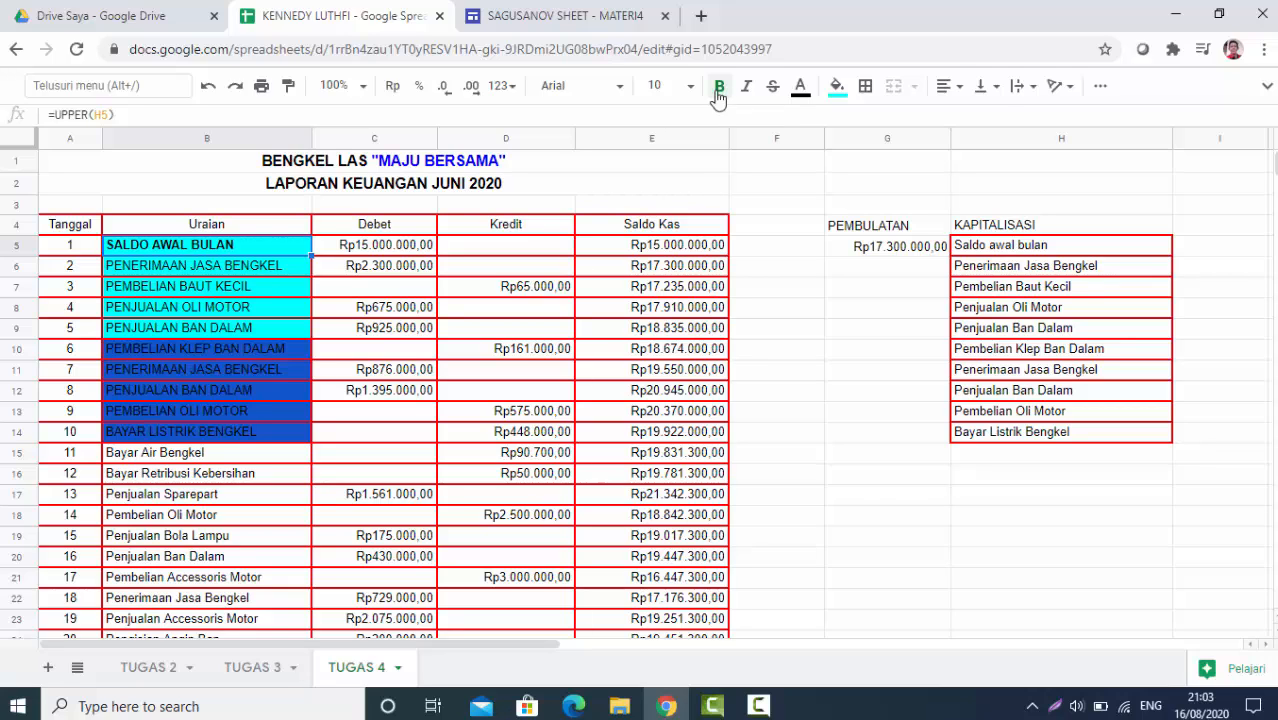
left_click(200, 270)
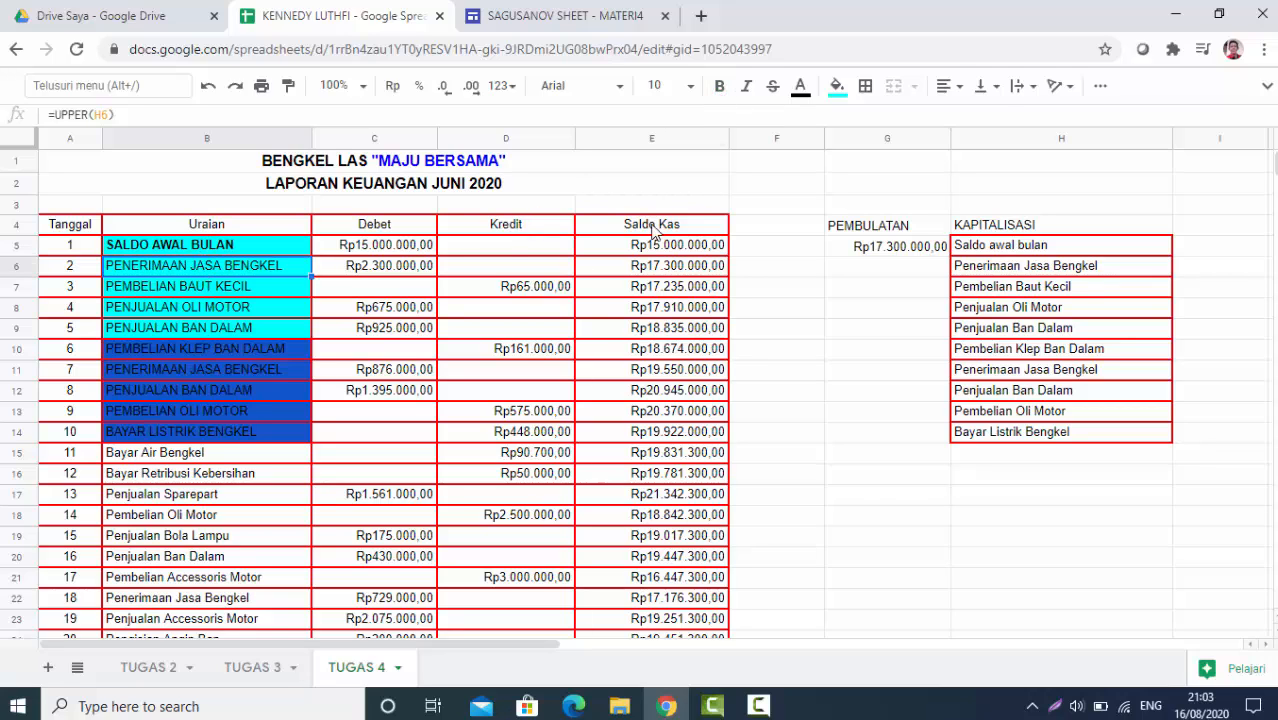
left_click(746, 88)
Make B7 (PEMBELIAN BAUT KECIL) both bold and italic
left_click(184, 286)
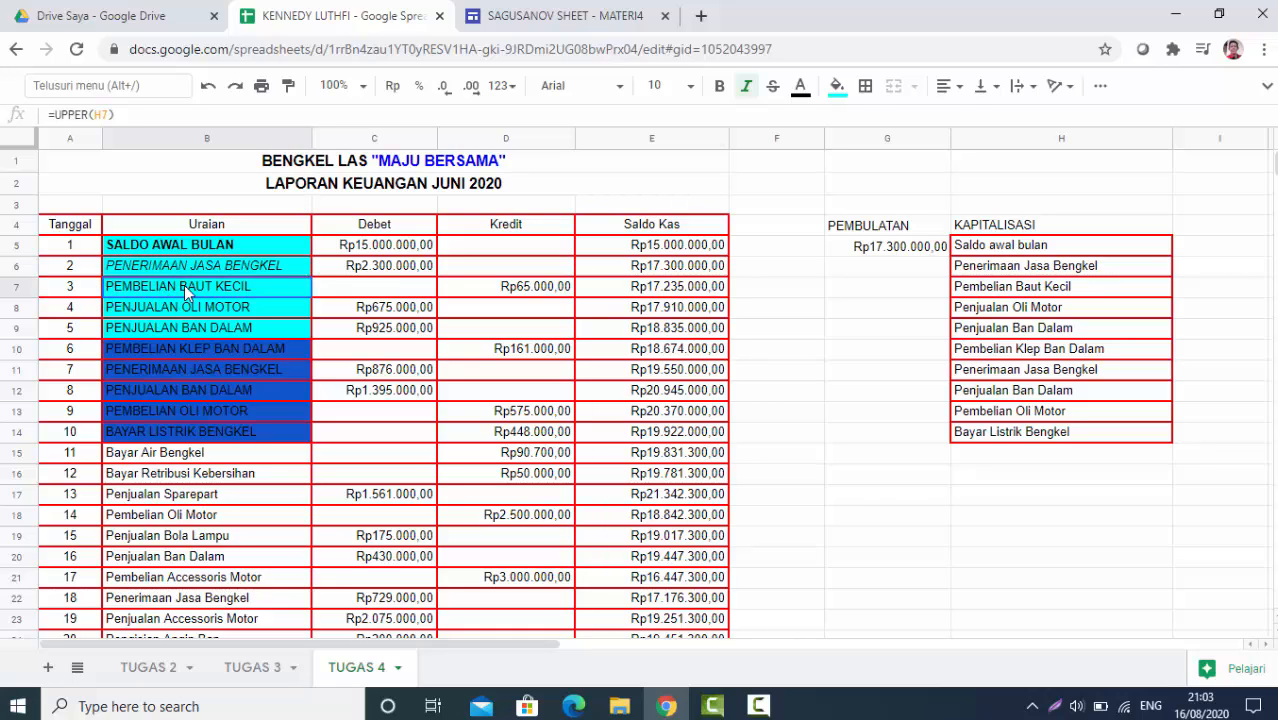
left_click(719, 87)
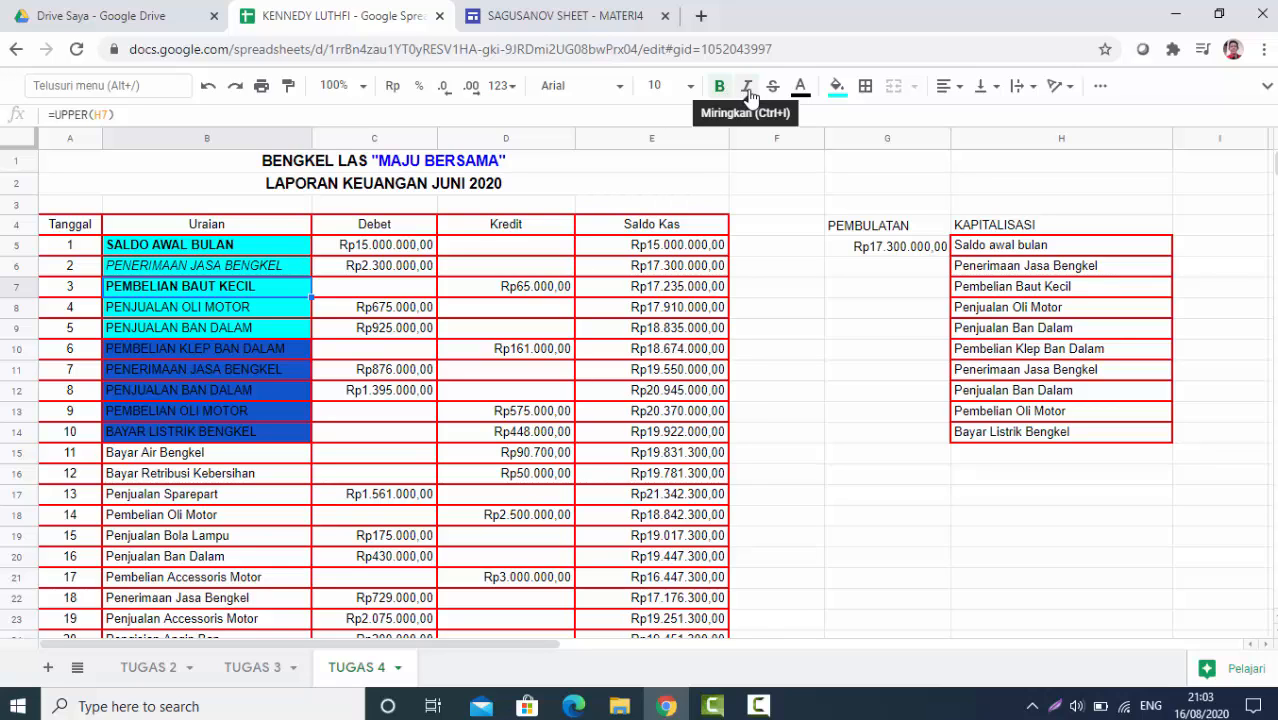
left_click(748, 88)
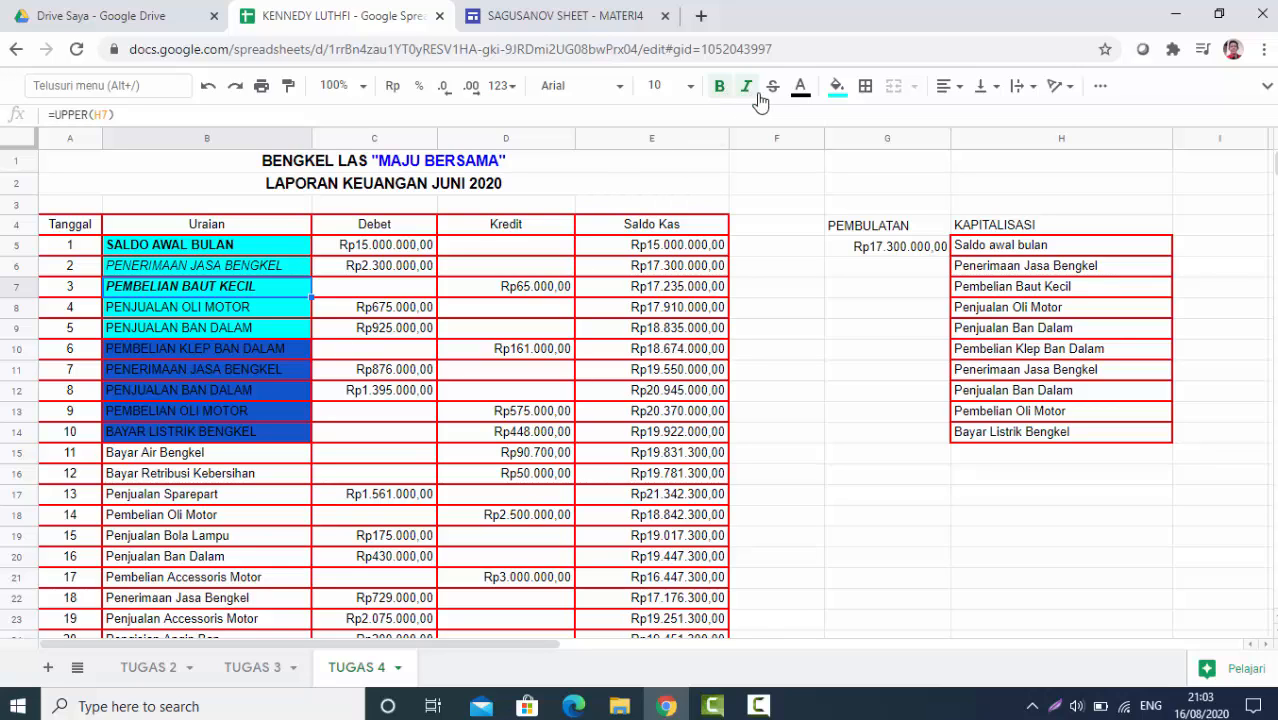
left_click(226, 314)
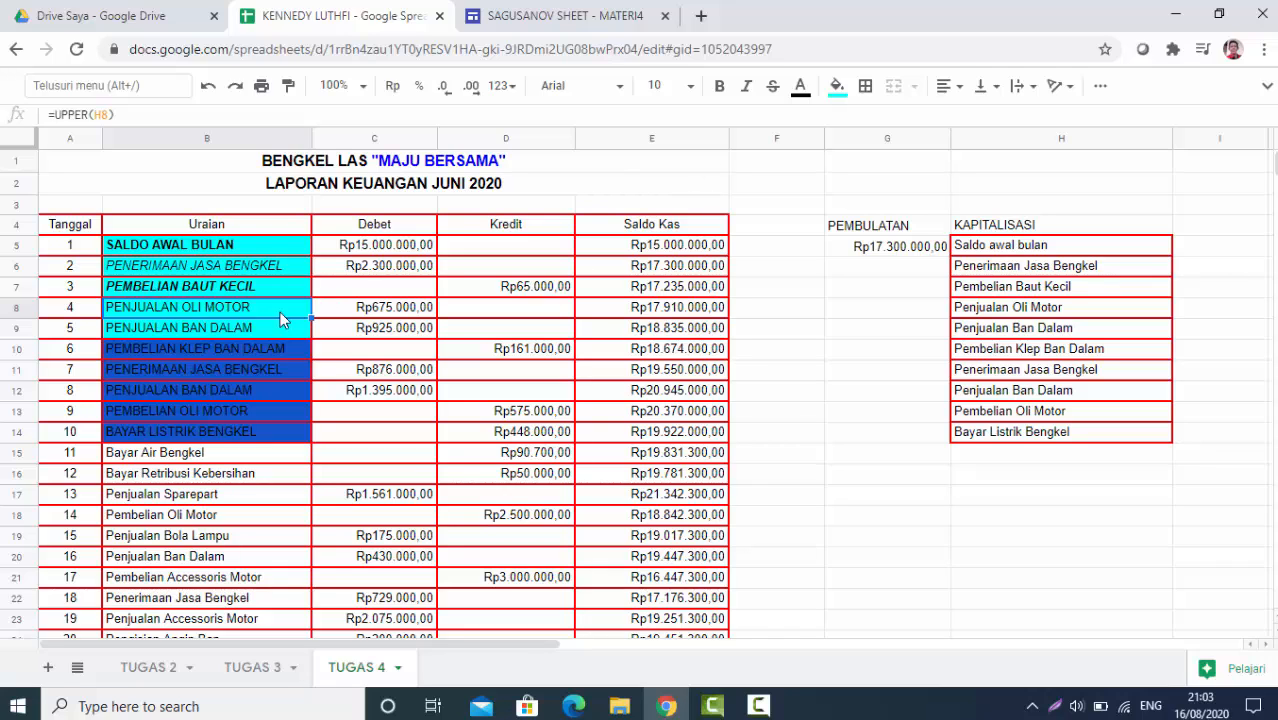
Colour the text in B8 red and the text in B9 dark magenta 2
left_click(802, 88)
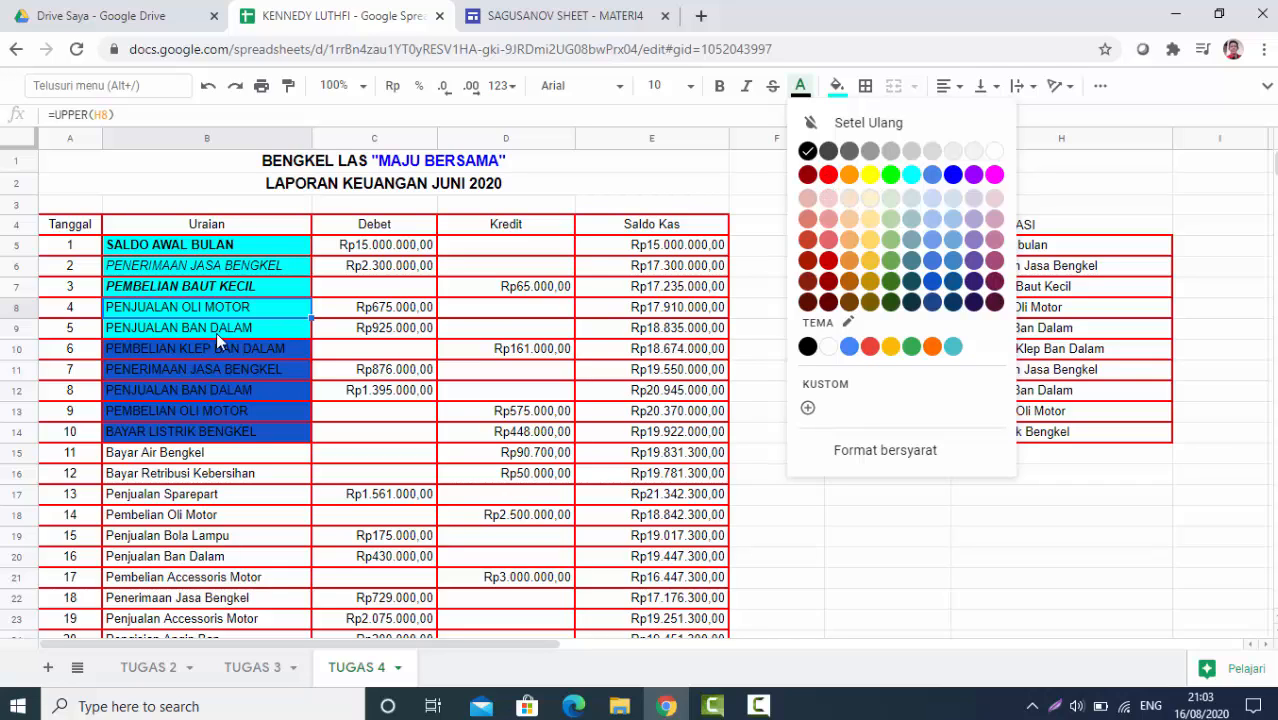
left_click(829, 177)
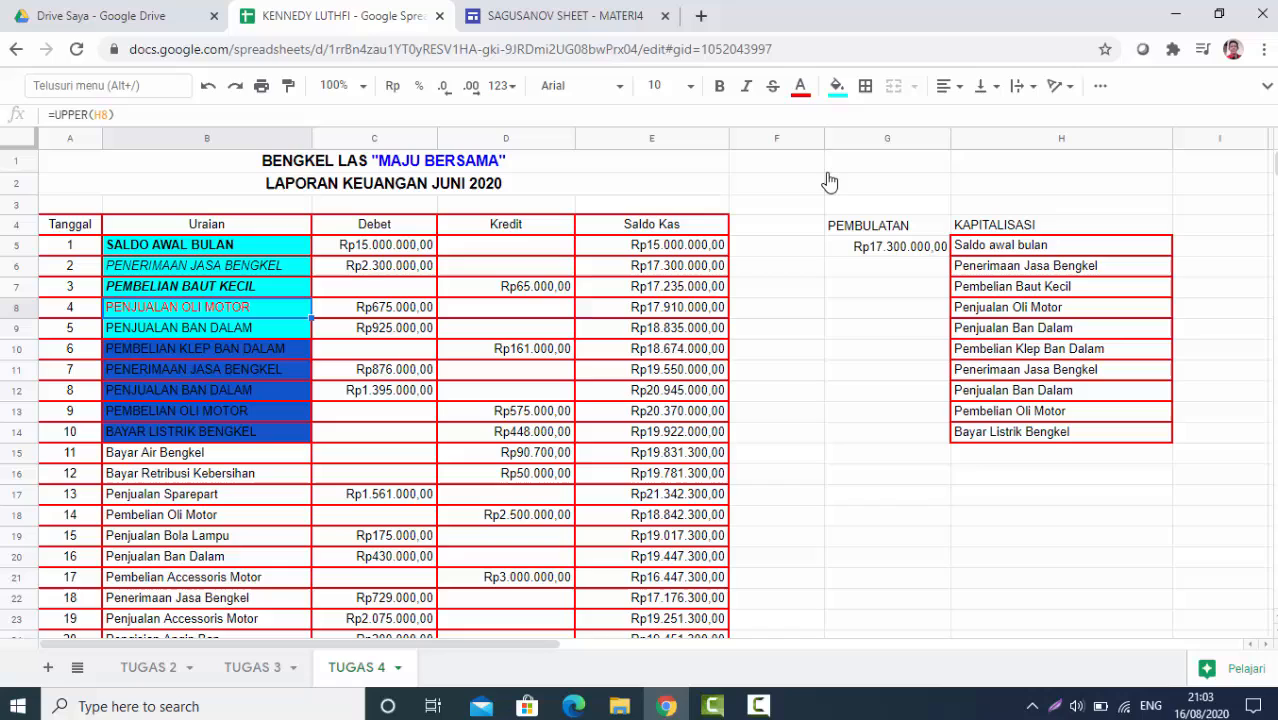
left_click(167, 326)
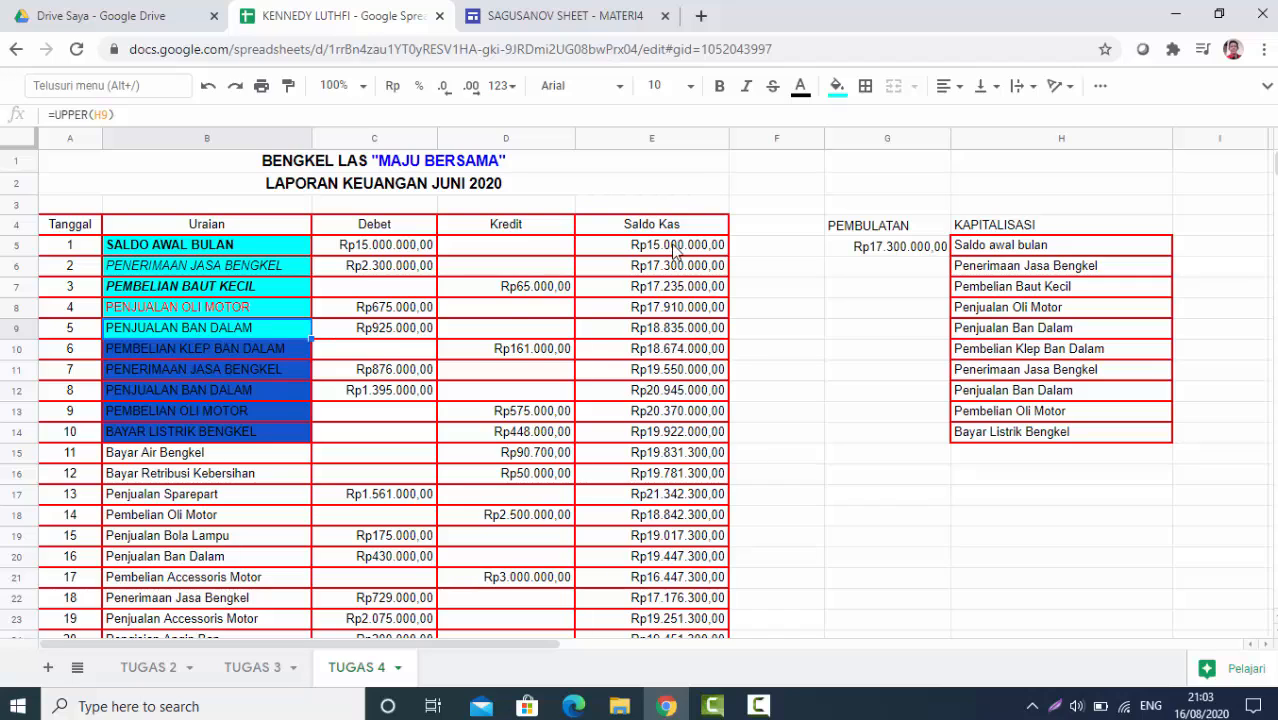
left_click(800, 88)
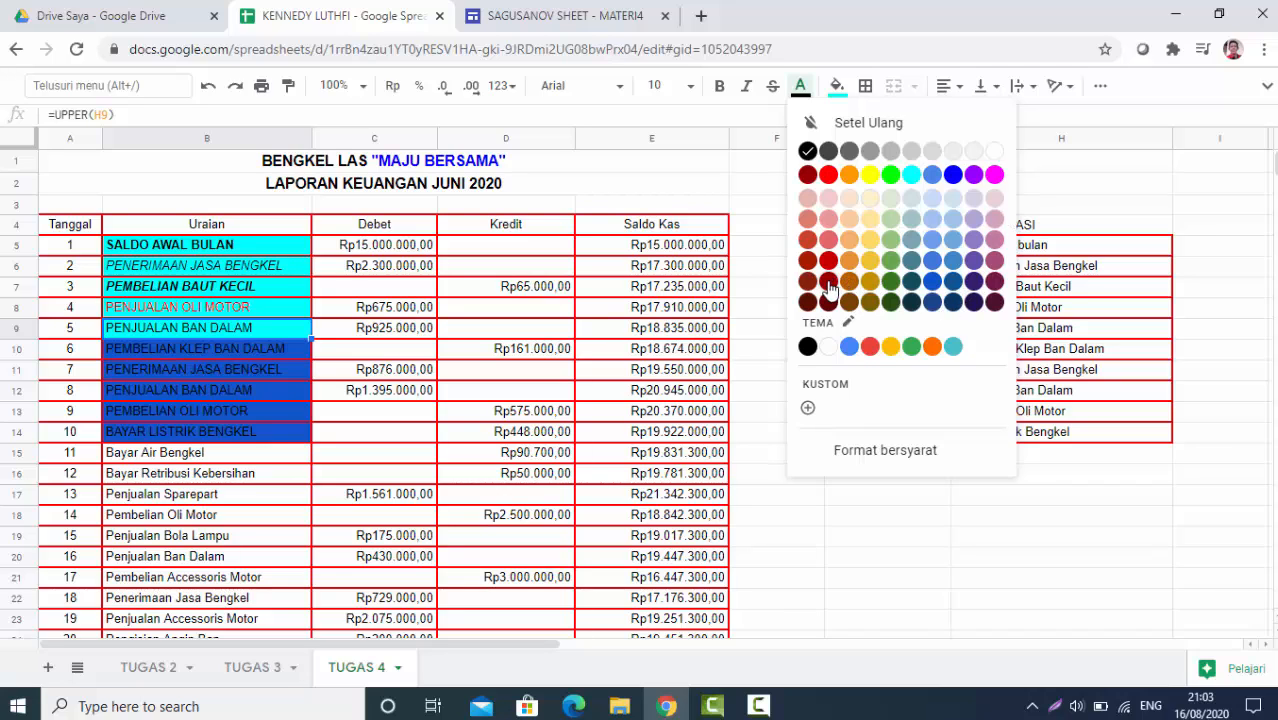
left_click(995, 285)
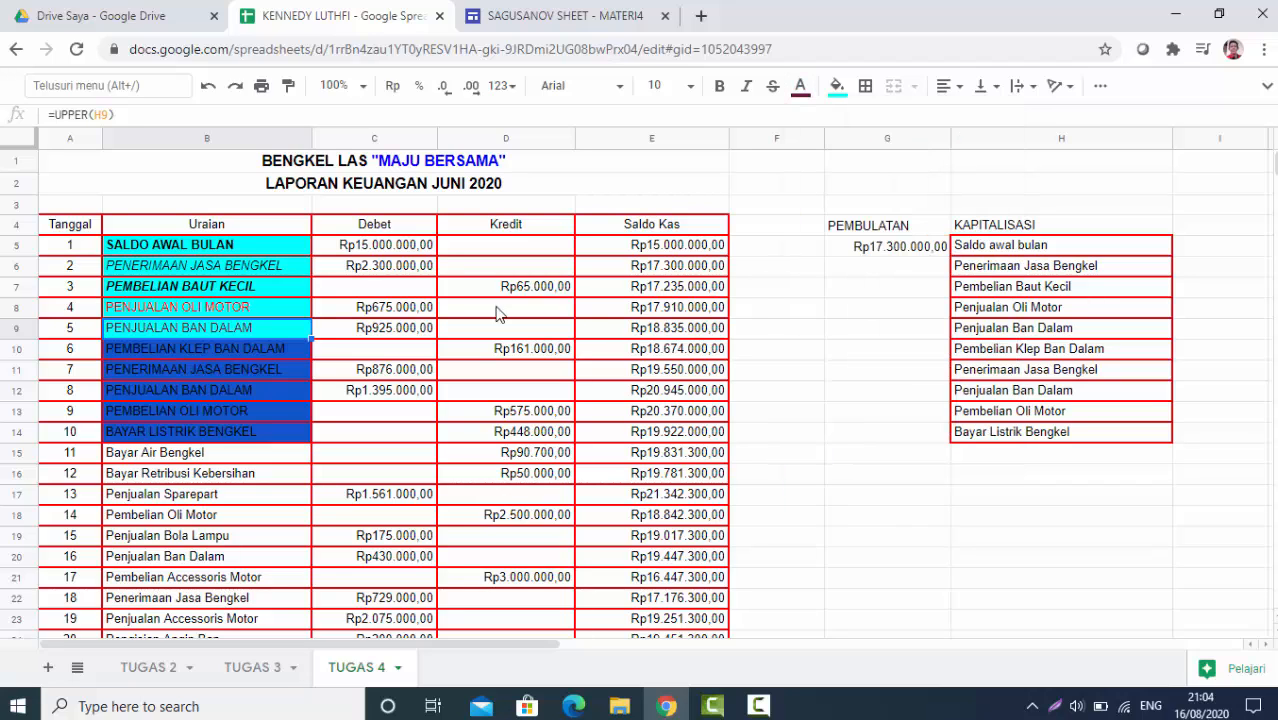